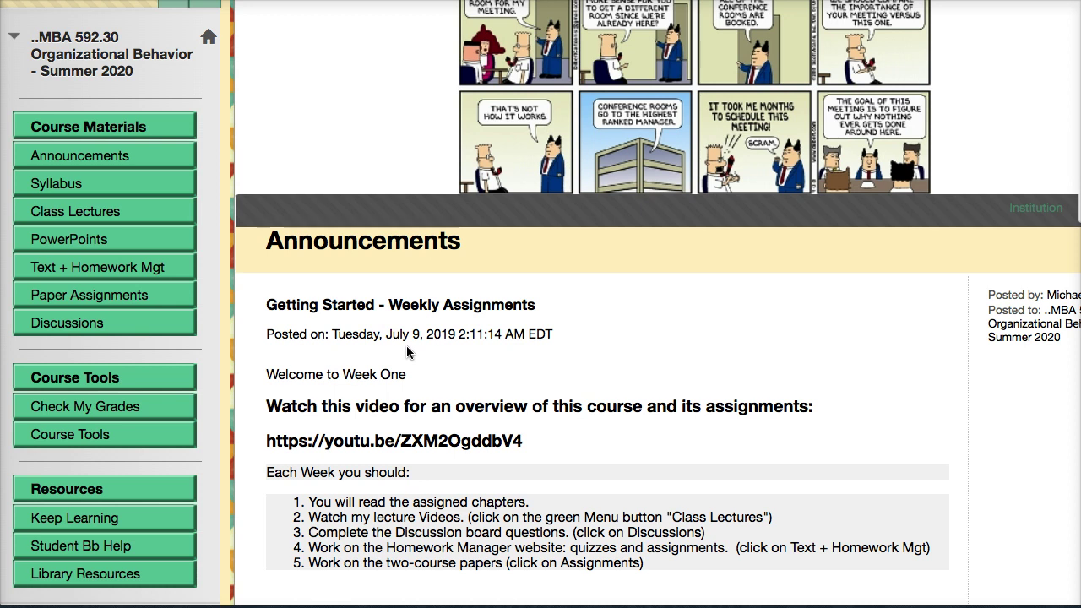
# Scroll to the Homework Manager announcement and select its Pearson course ID line.
pyautogui.scroll(-1, 448, 369)
pyautogui.scroll(-5, 450, 363)
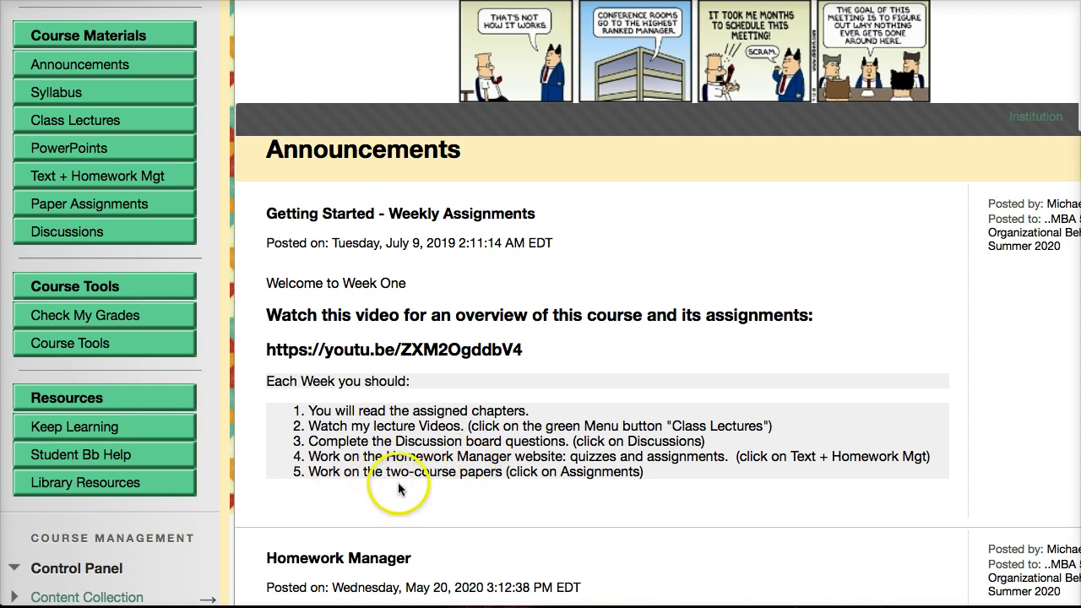
pyautogui.scroll(-5, 418, 402)
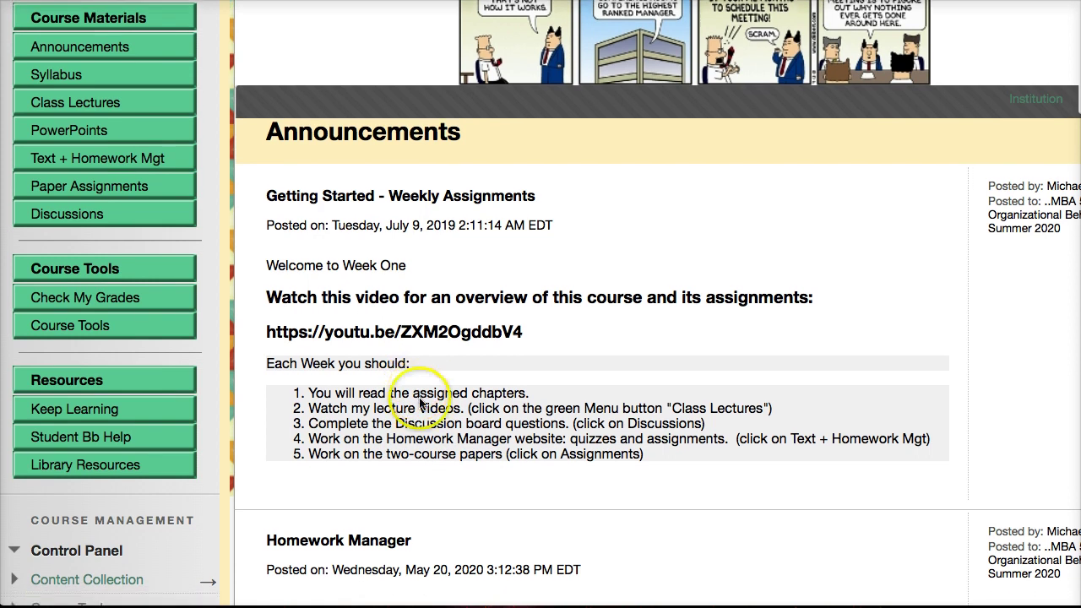
pyautogui.scroll(6, 428, 405)
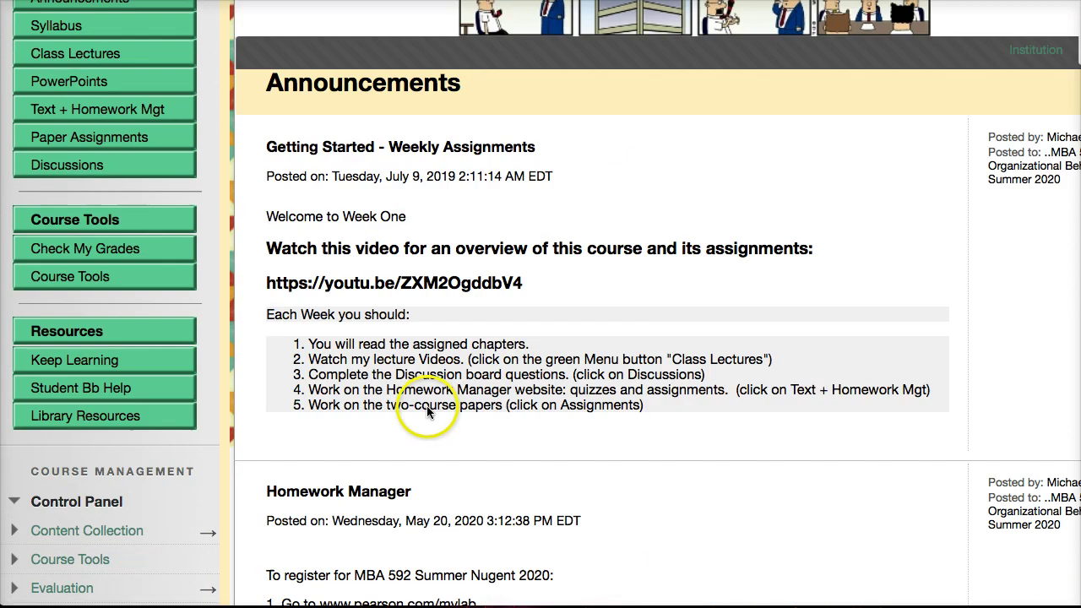
pyautogui.scroll(-7, 429, 406)
pyautogui.scroll(-6, 431, 412)
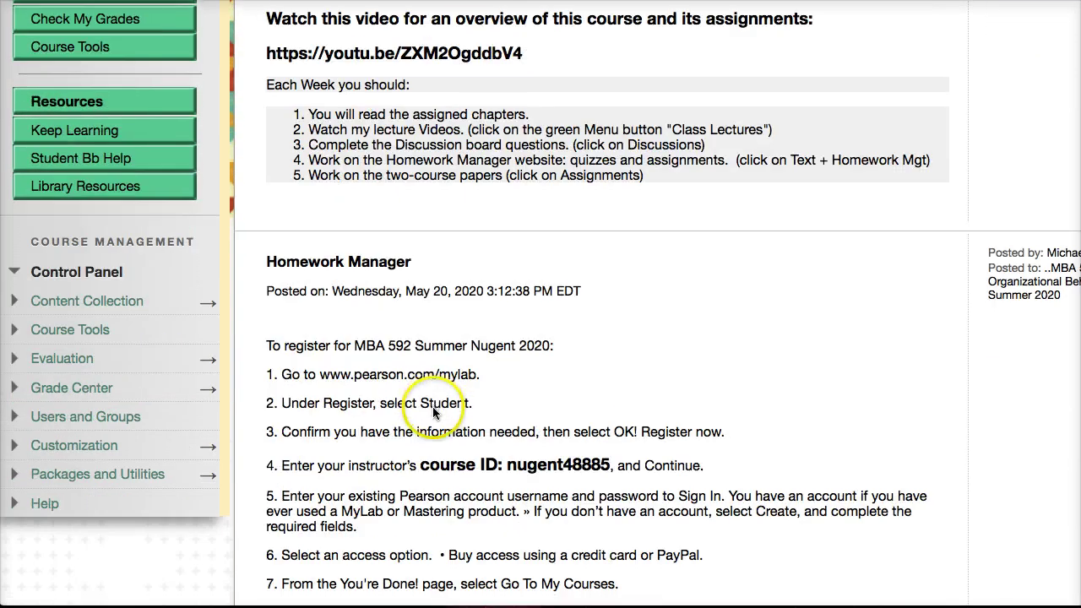
pyautogui.scroll(-2, 434, 266)
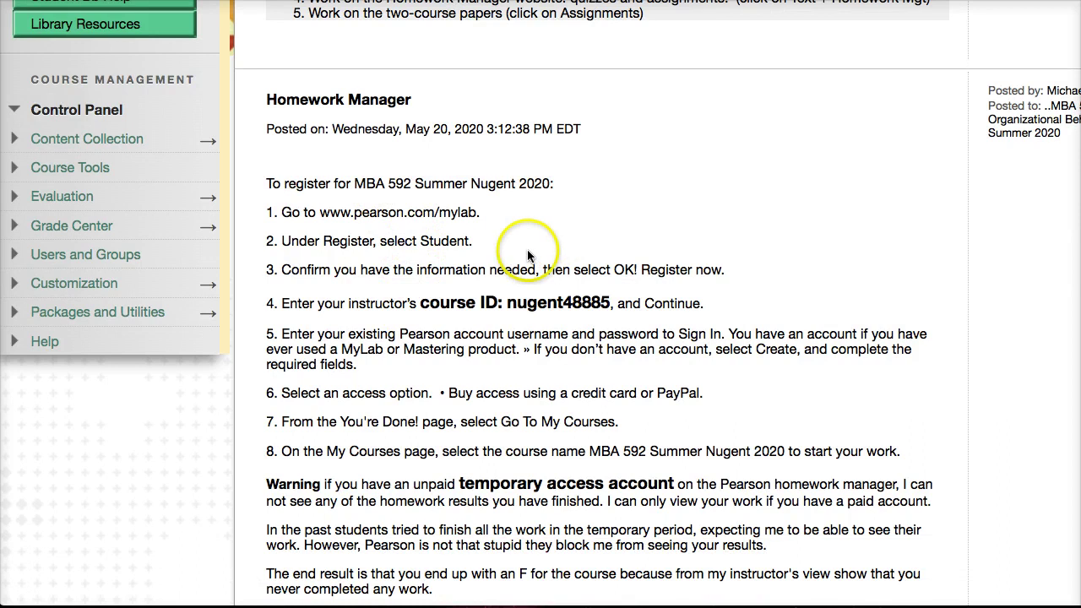
pyautogui.scroll(-2, 525, 252)
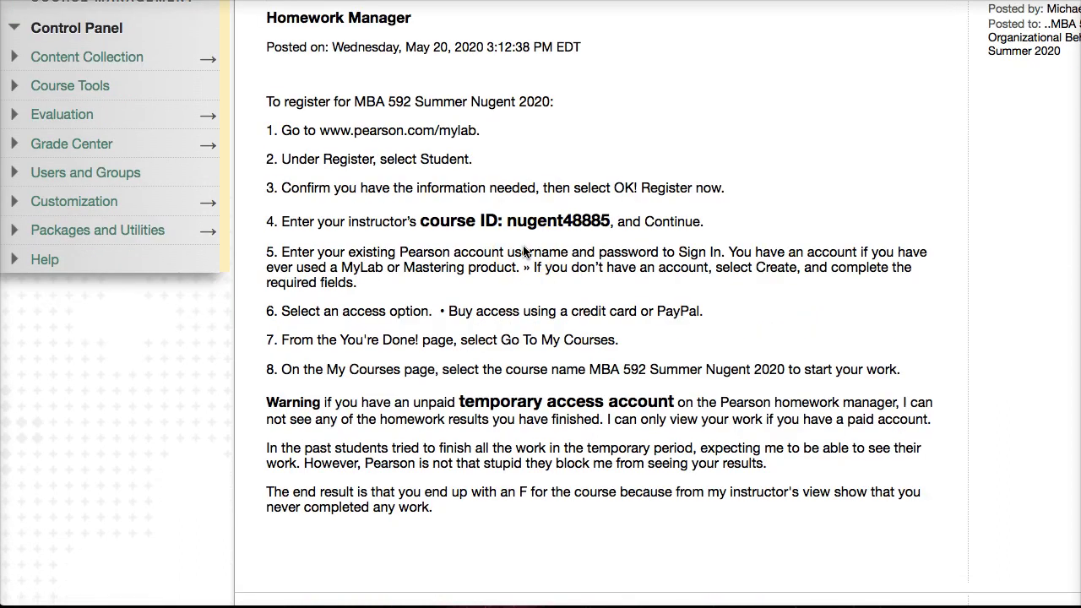
pyautogui.click(512, 236)
# Scroll past the Pearson warning and the Course Overview schedule to the CEO Profile Paper post.
pyautogui.scroll(-5, 541, 371)
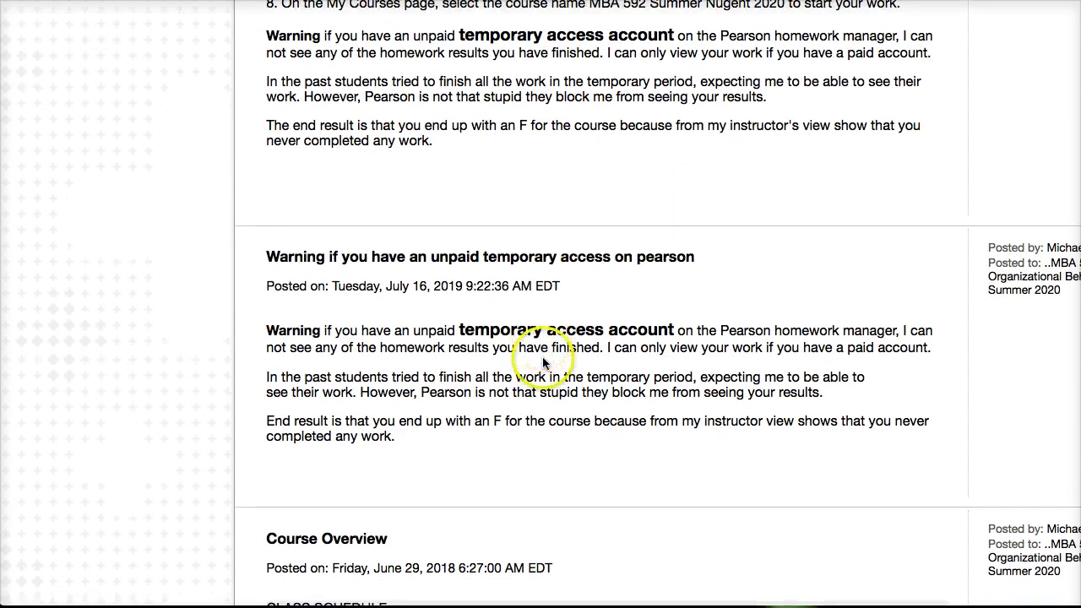
pyautogui.scroll(-5, 543, 361)
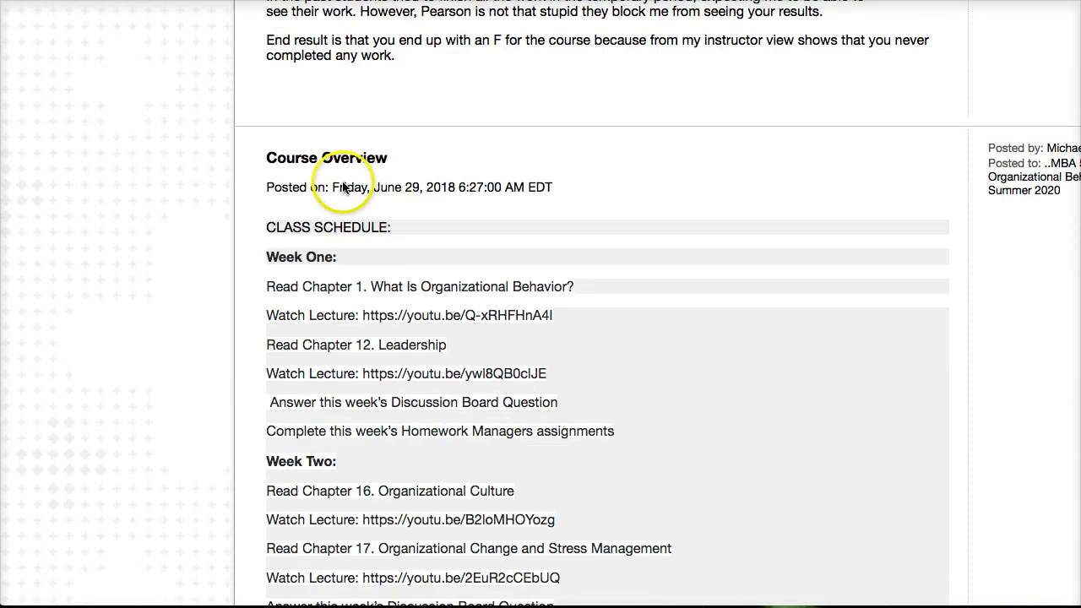
pyautogui.scroll(-1, 344, 187)
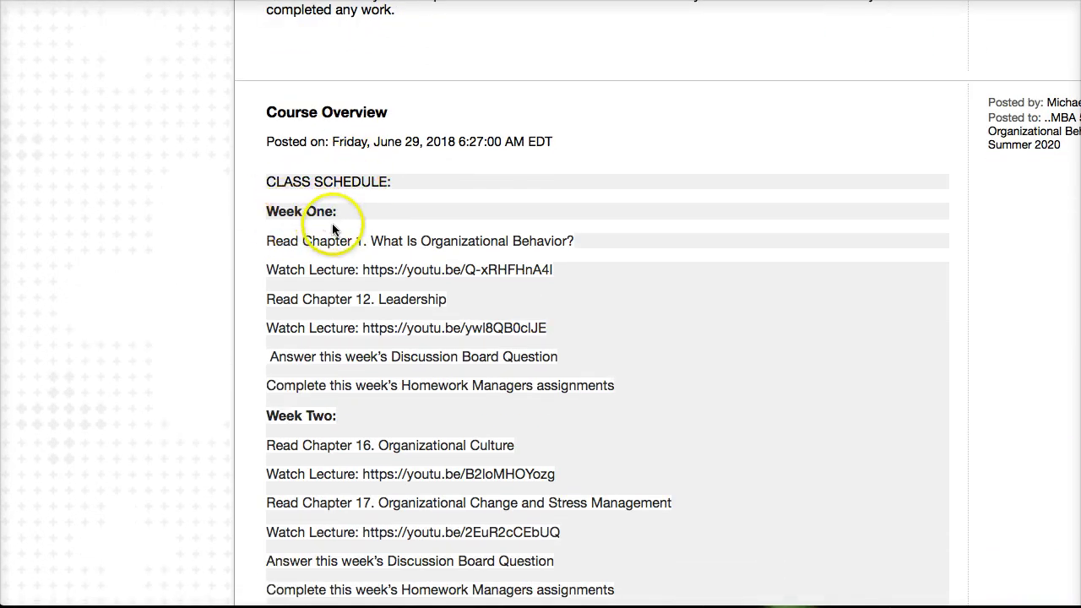
pyautogui.scroll(-1, 338, 218)
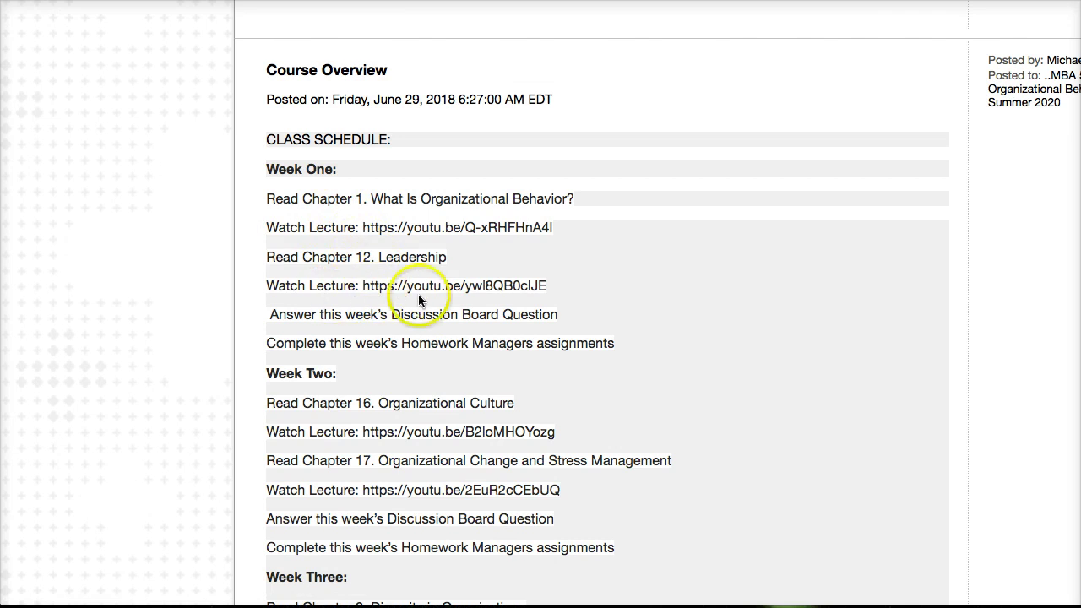
pyautogui.scroll(-1, 409, 296)
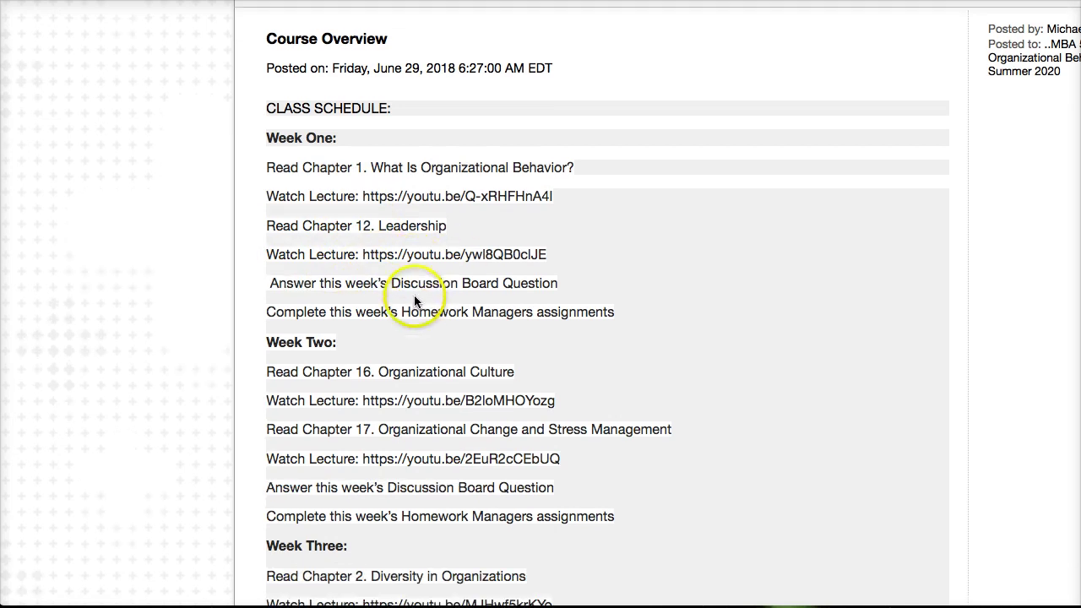
pyautogui.scroll(-15, 431, 348)
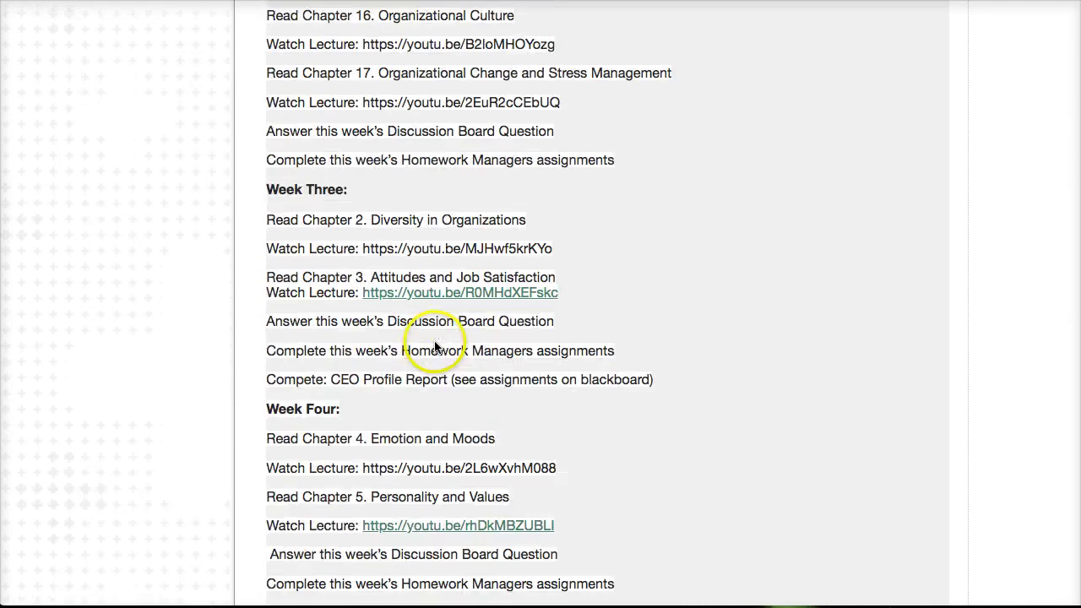
pyautogui.scroll(-2, 437, 345)
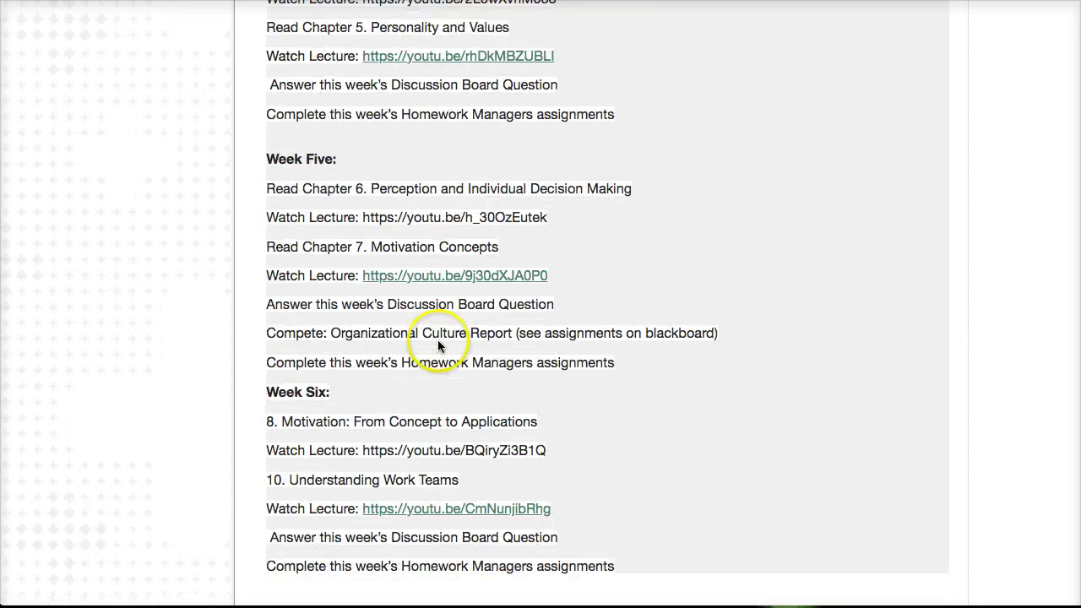
pyautogui.scroll(-5, 439, 340)
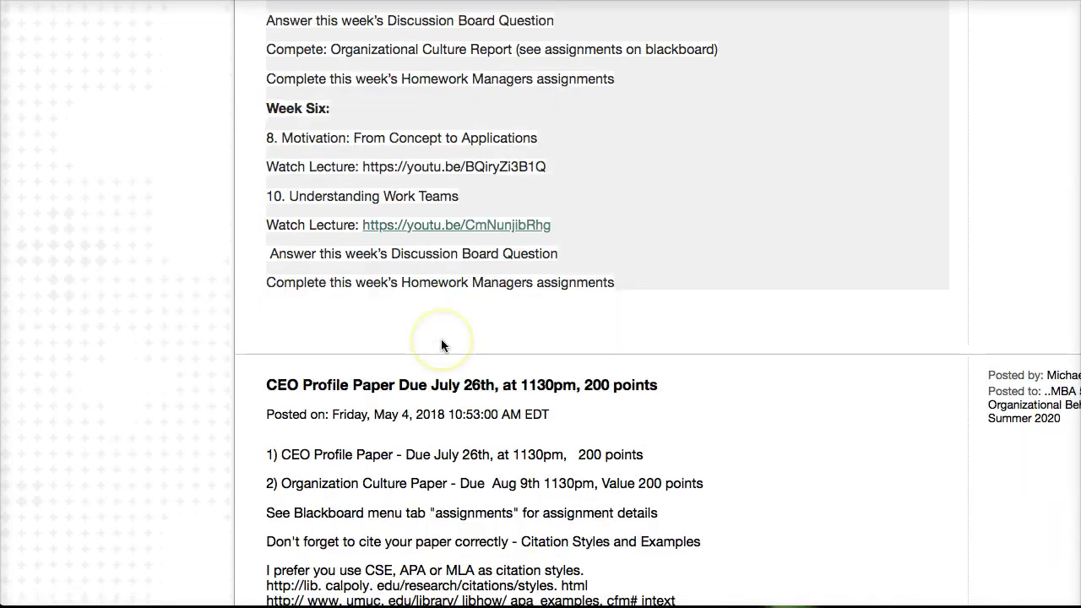
pyautogui.scroll(-6, 441, 344)
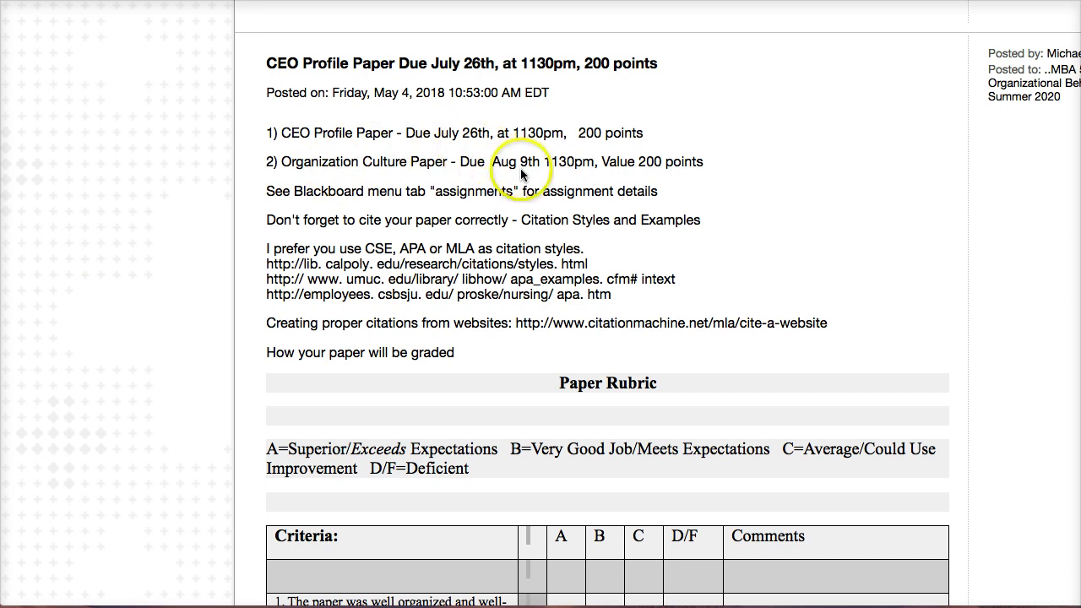
# Review the CEO Profile Paper citation links and the Paper Rubric table.
pyautogui.scroll(-1, 450, 258)
pyautogui.scroll(-1, 450, 257)
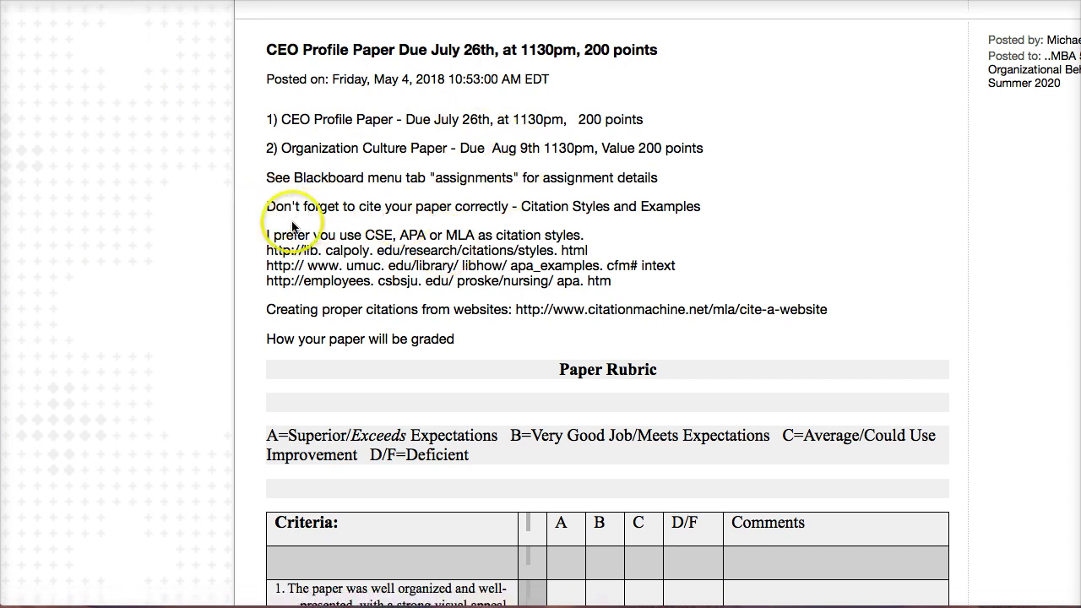
pyautogui.click(377, 258)
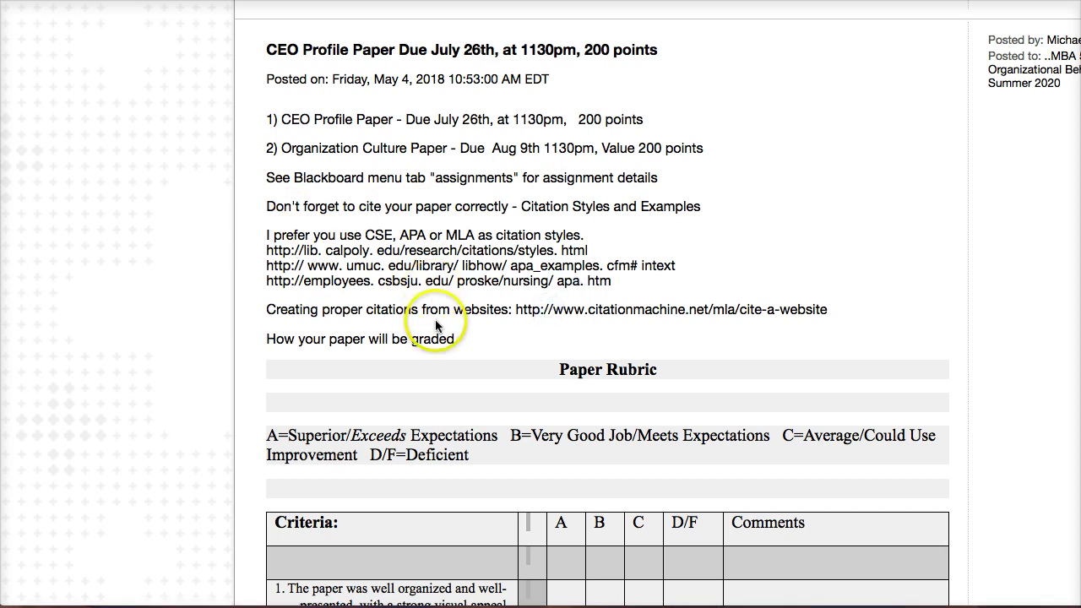
pyautogui.scroll(-5, 387, 166)
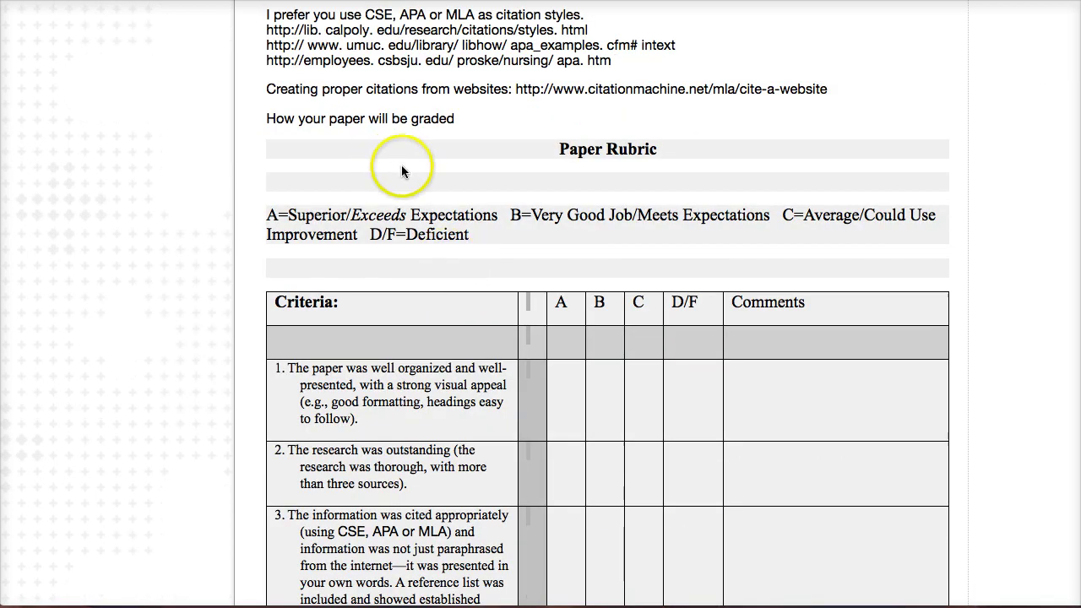
pyautogui.scroll(-5, 505, 198)
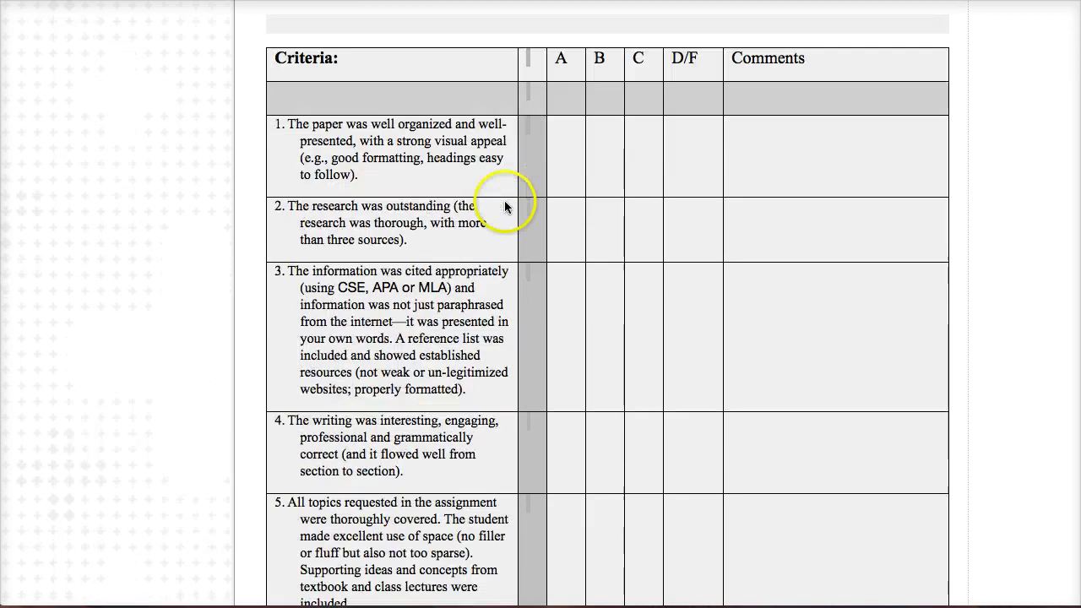
pyautogui.scroll(-2, 507, 207)
pyautogui.scroll(-2, 507, 203)
# Scroll back up to the Announcements heading and the Getting Started post.
pyautogui.scroll(7, 507, 201)
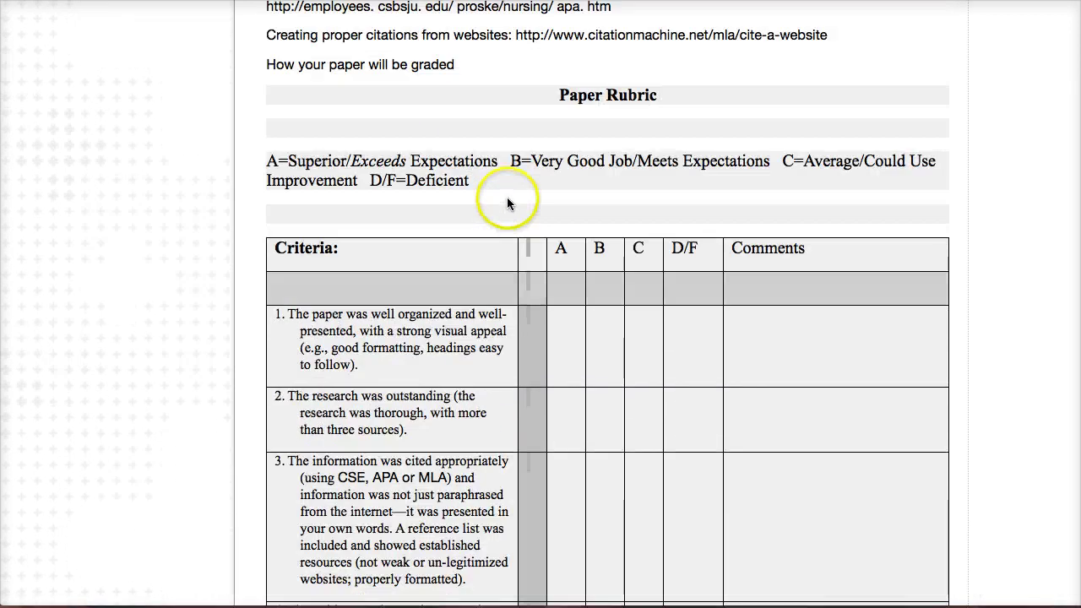
pyautogui.scroll(15, 506, 197)
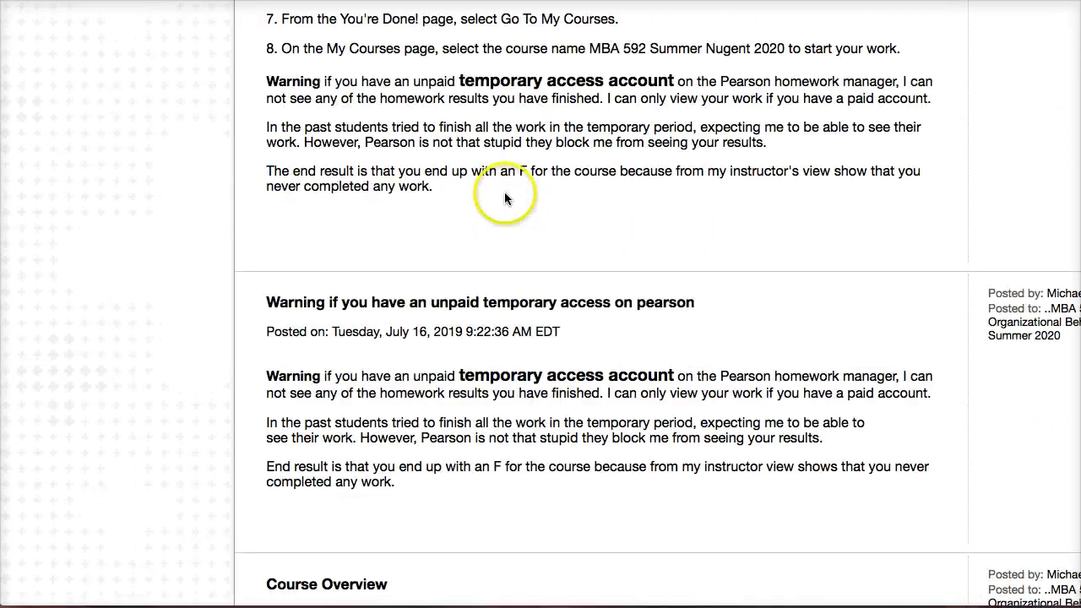
pyautogui.scroll(20, 505, 194)
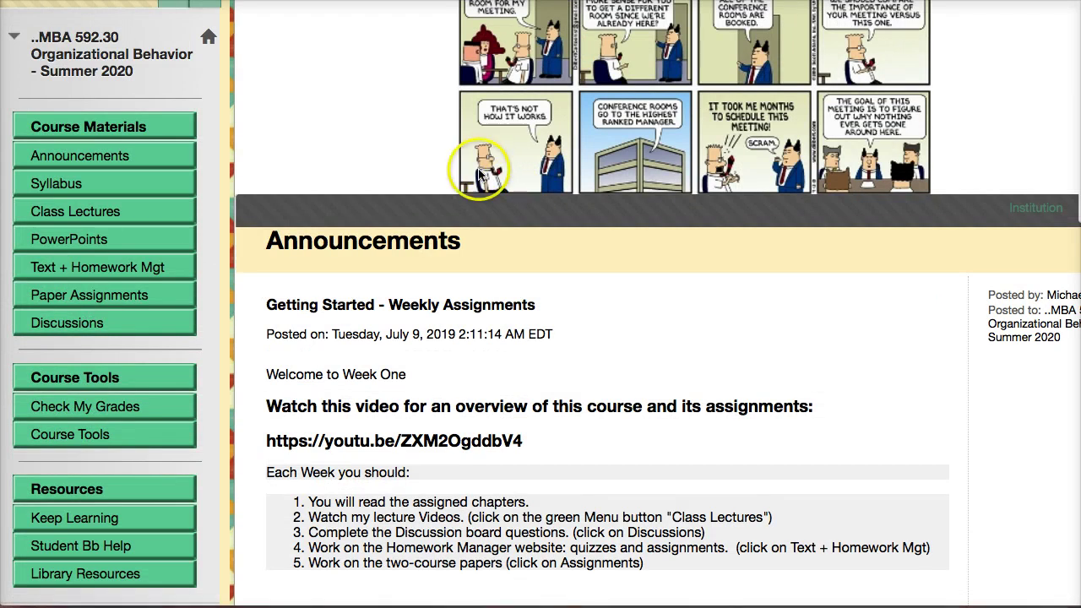
# Open the Syllabus and scroll to GRADES, showing the 2000-point breakdown and letter scale.
pyautogui.click(66, 182)
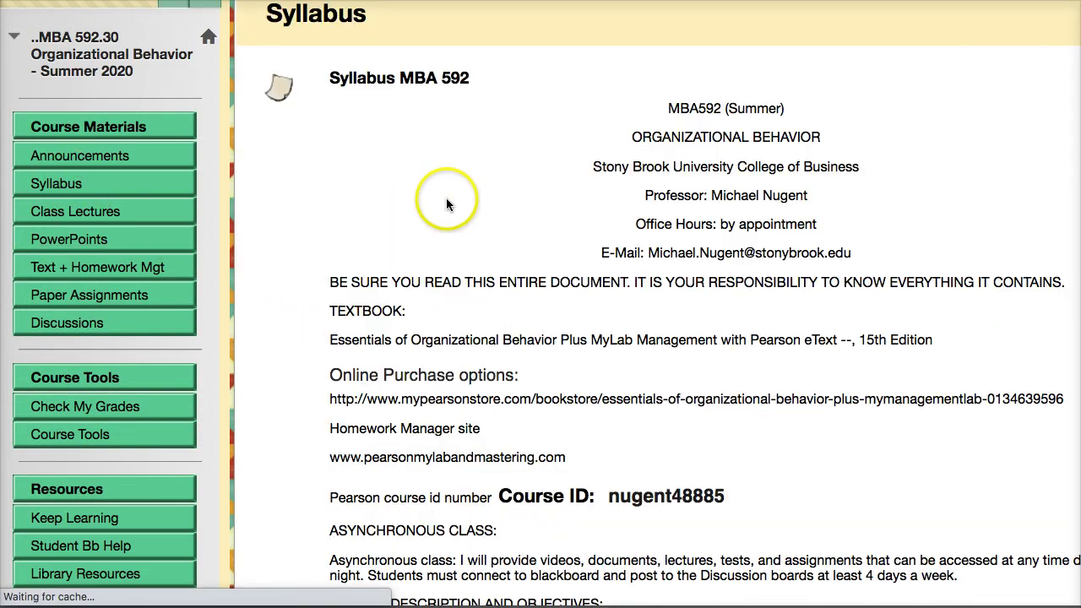
pyautogui.scroll(-3, 640, 214)
pyautogui.scroll(-3, 628, 218)
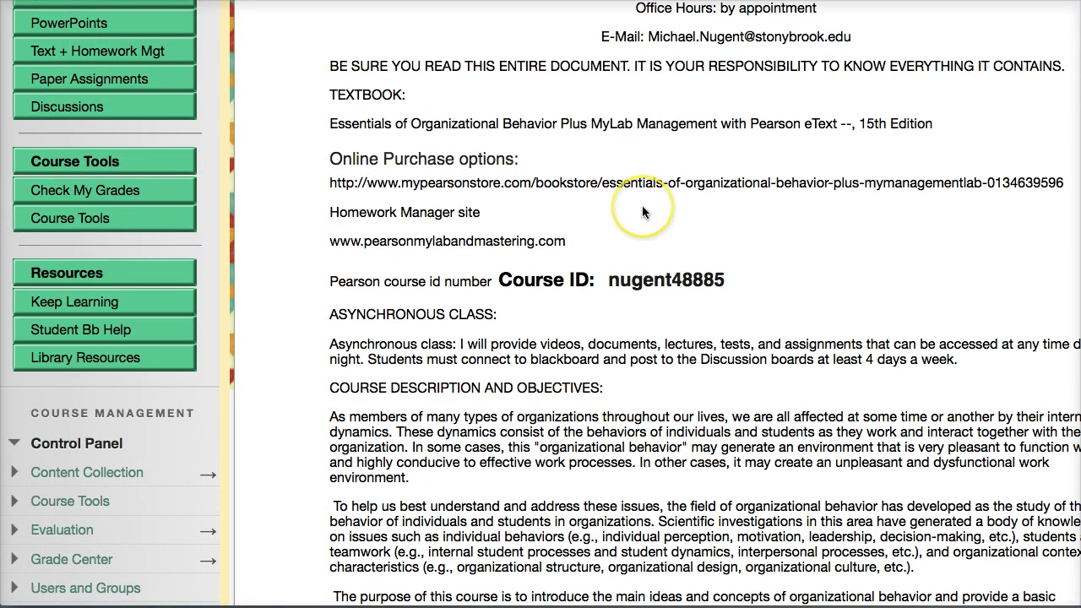
pyautogui.scroll(-2, 642, 207)
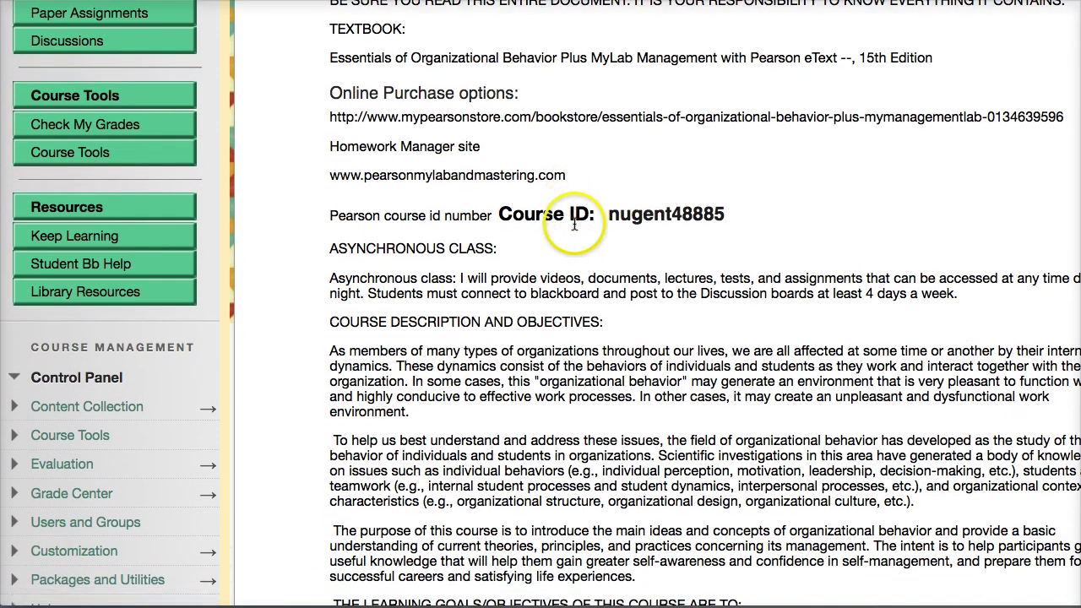
pyautogui.scroll(-1, 573, 223)
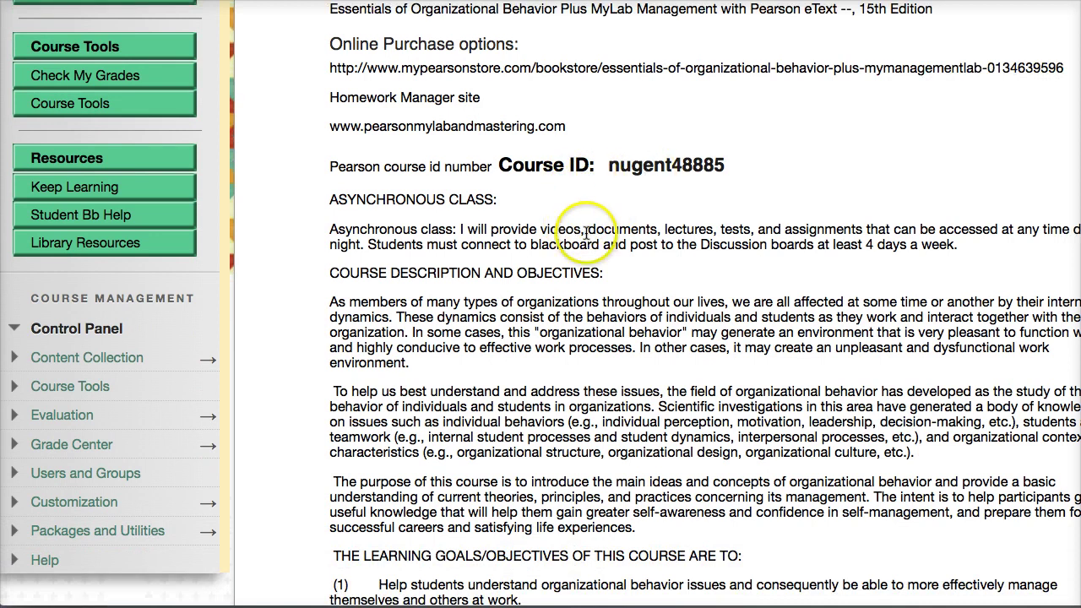
pyautogui.scroll(-3, 437, 196)
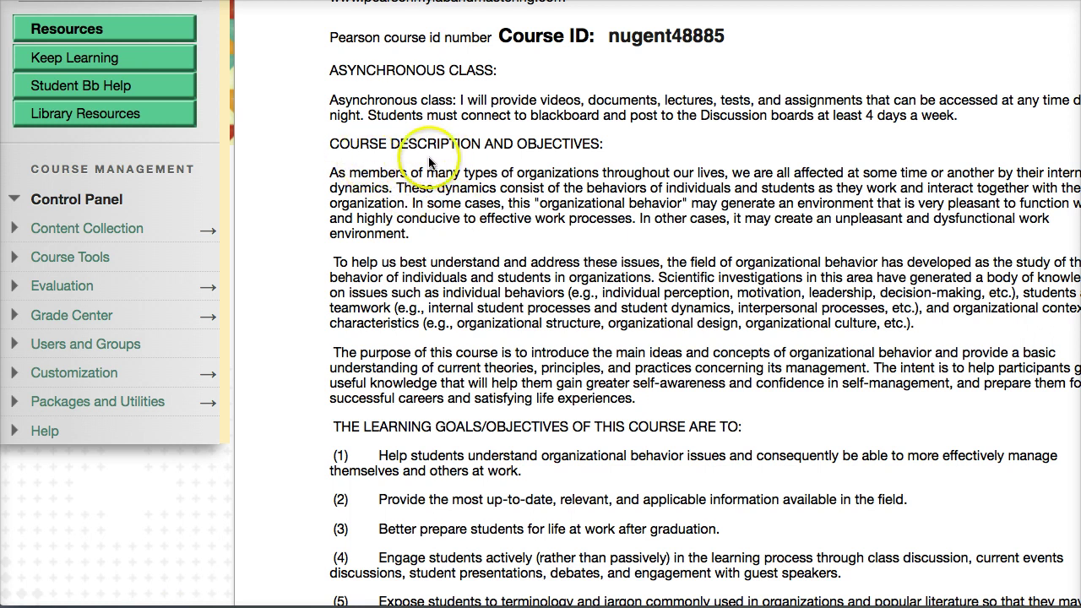
pyautogui.scroll(-3, 553, 253)
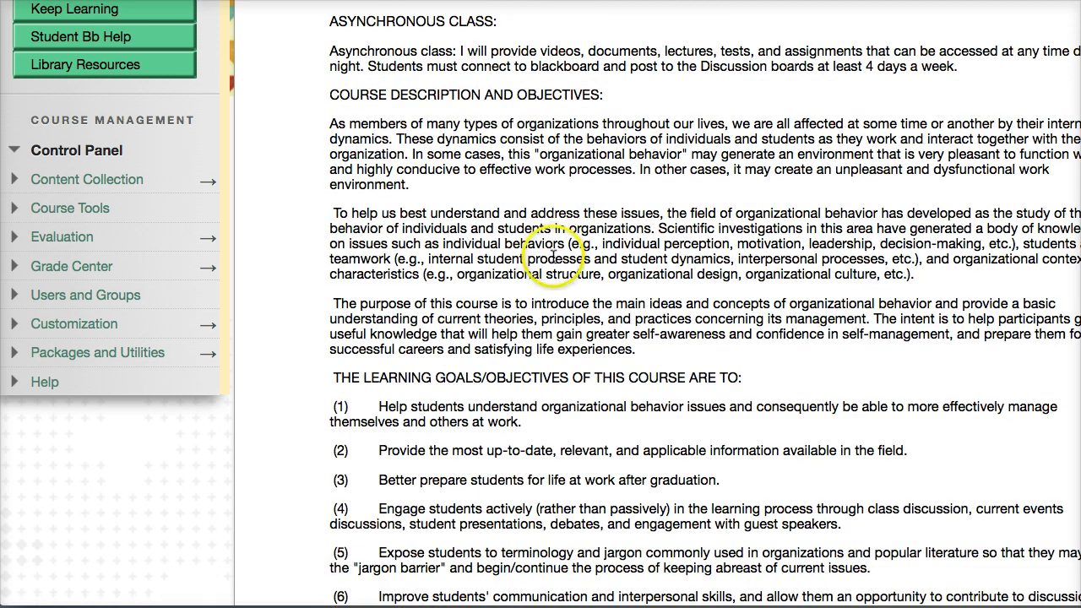
pyautogui.scroll(-6, 591, 278)
pyautogui.scroll(-1, 608, 283)
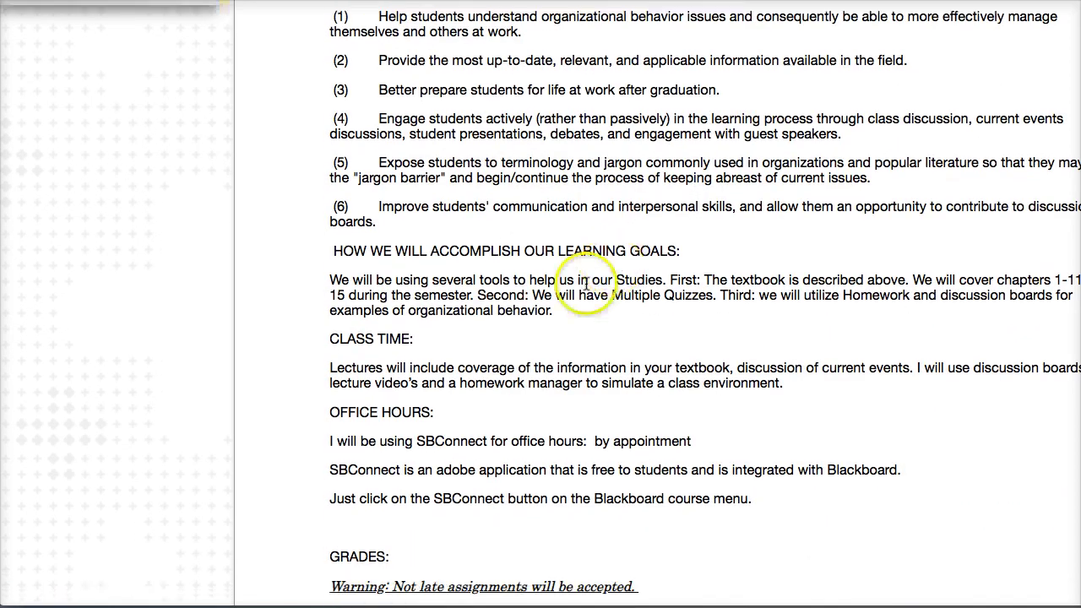
pyautogui.scroll(-4, 591, 274)
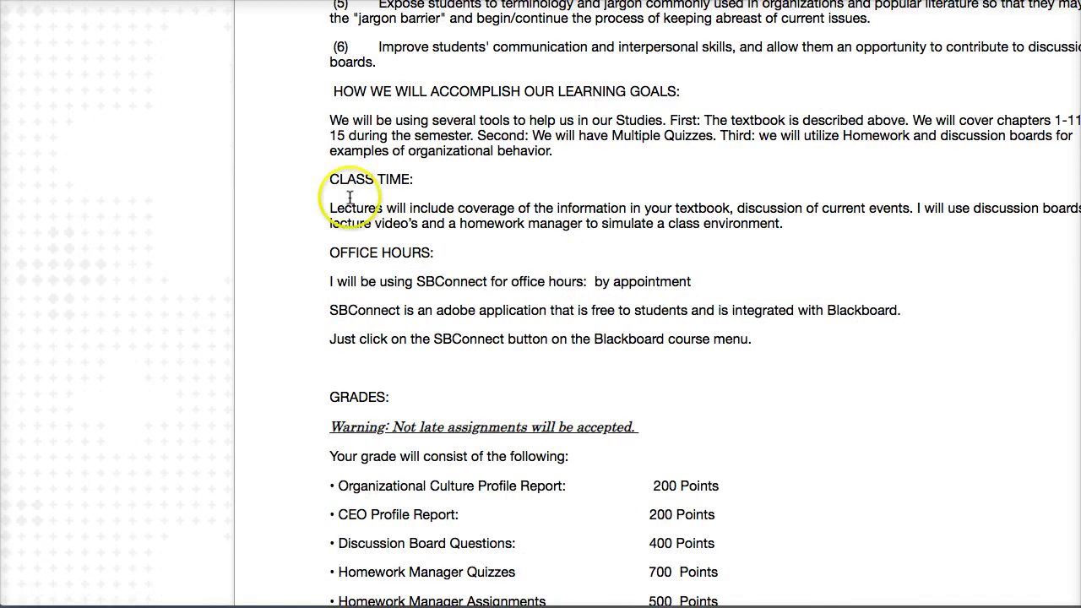
pyautogui.scroll(-4, 321, 272)
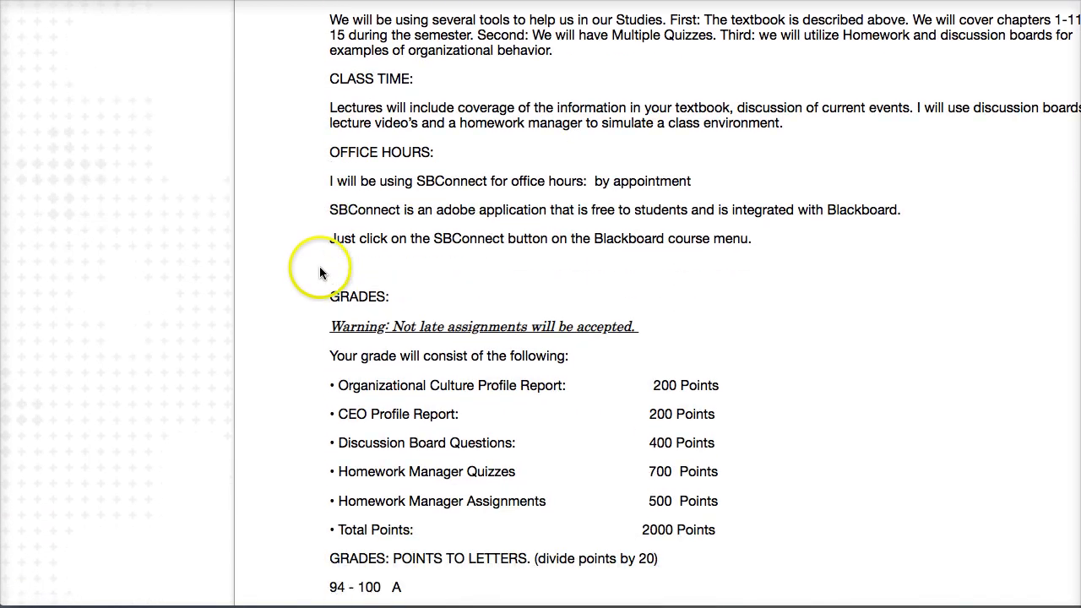
pyautogui.scroll(-1, 319, 275)
pyautogui.scroll(-2, 320, 274)
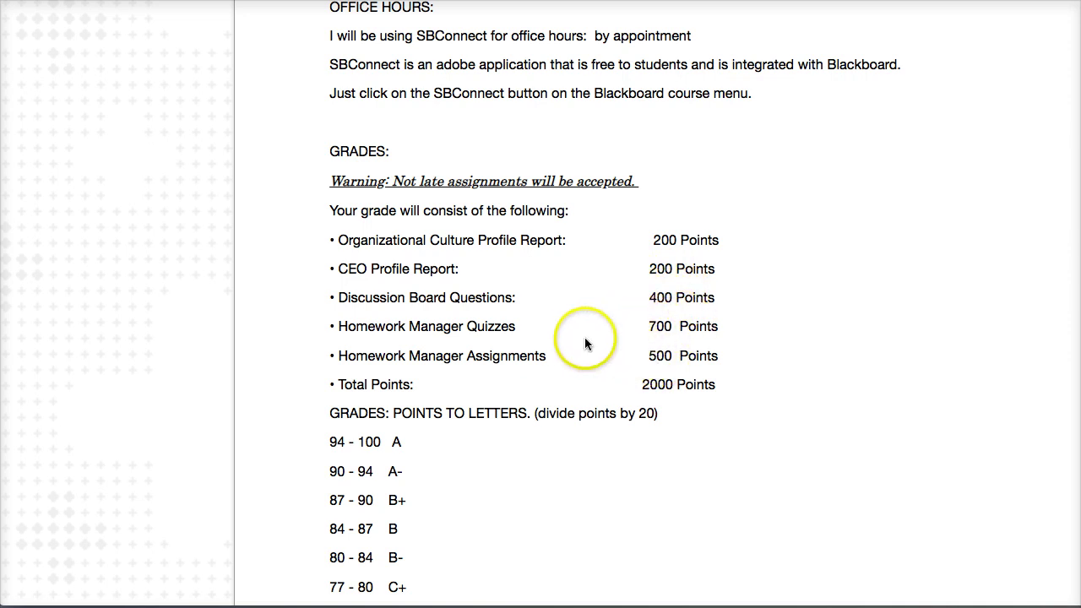
# Read through the remaining sections of the syllabus.
pyautogui.scroll(-3, 634, 359)
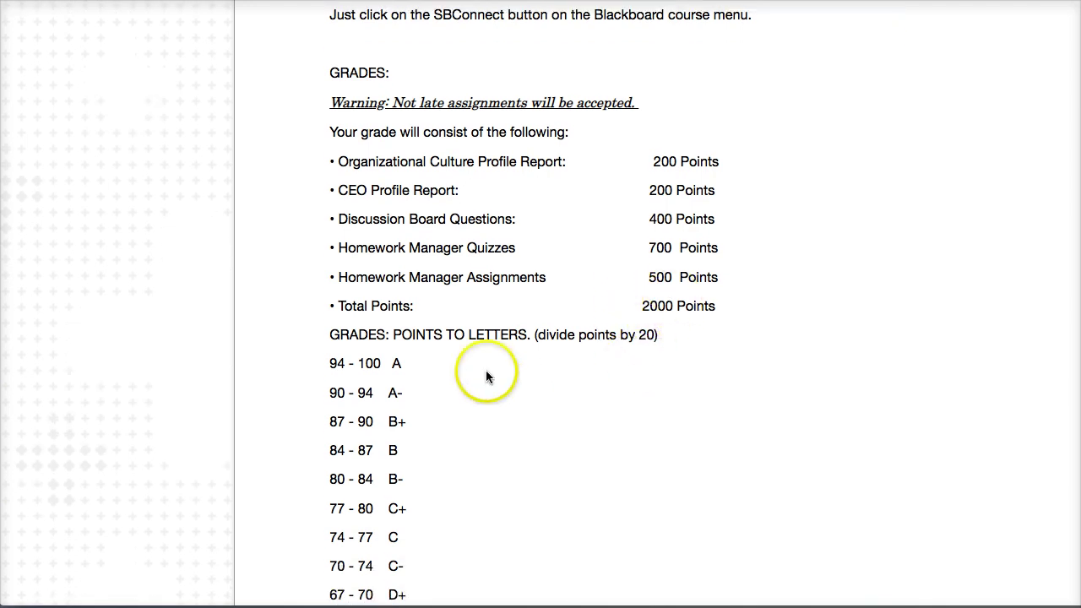
pyautogui.scroll(-3, 485, 374)
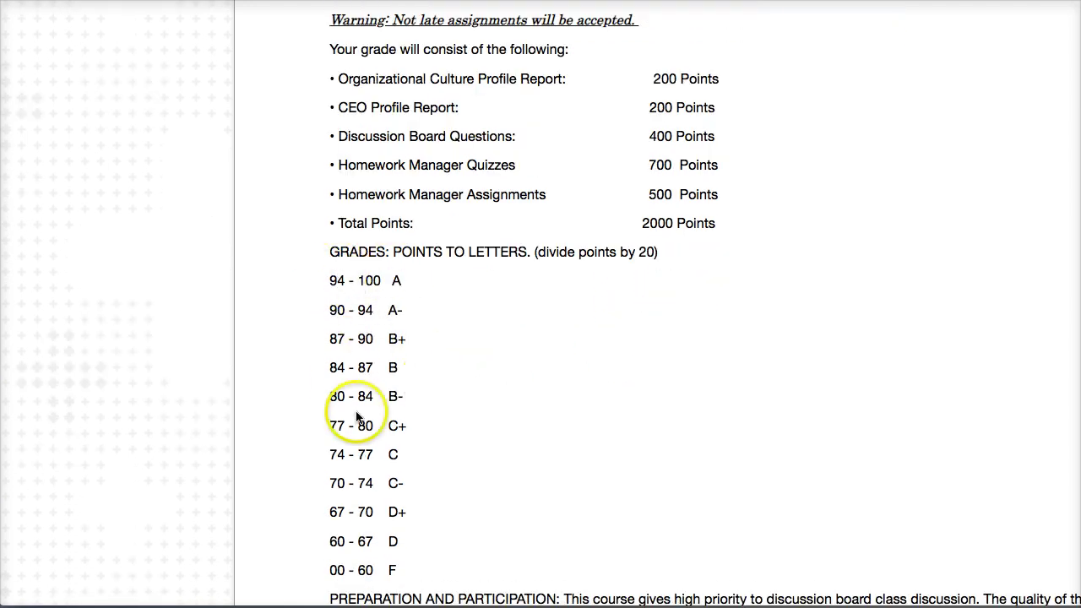
pyautogui.scroll(-8, 427, 390)
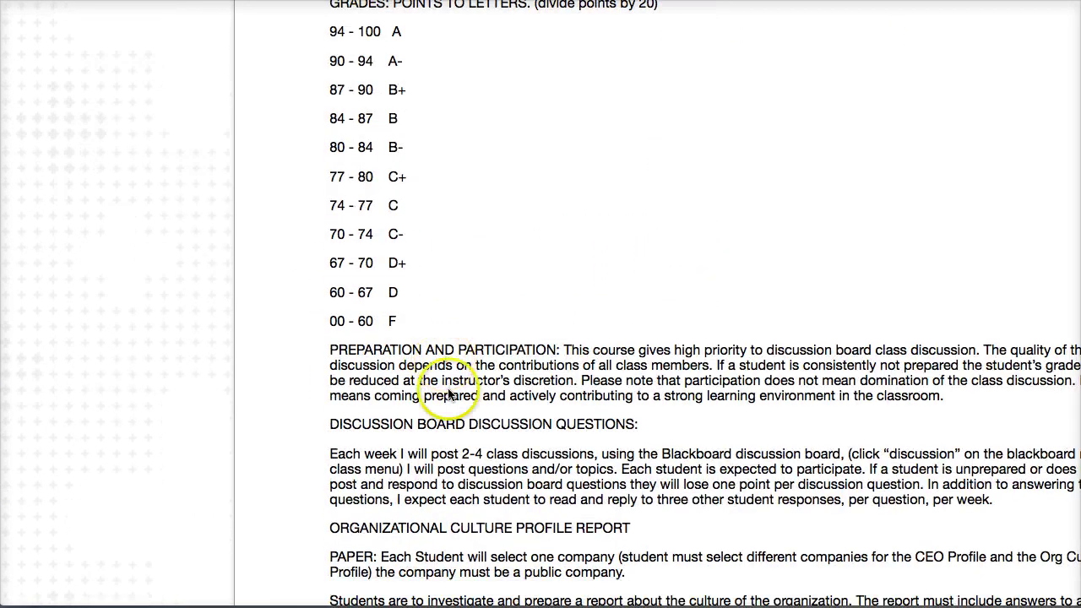
pyautogui.scroll(-3, 451, 371)
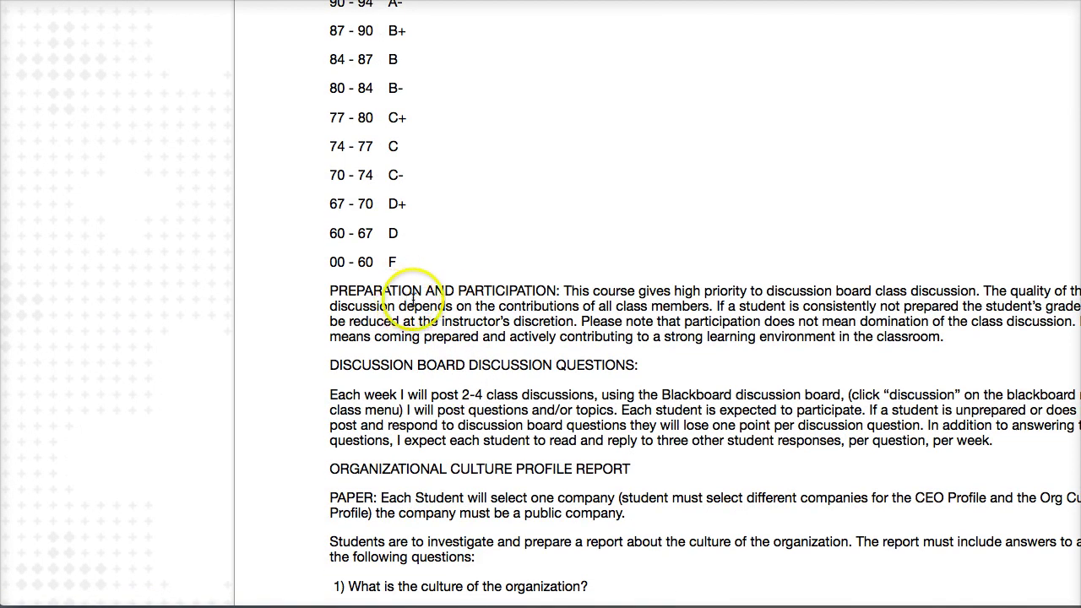
pyautogui.scroll(-5, 439, 379)
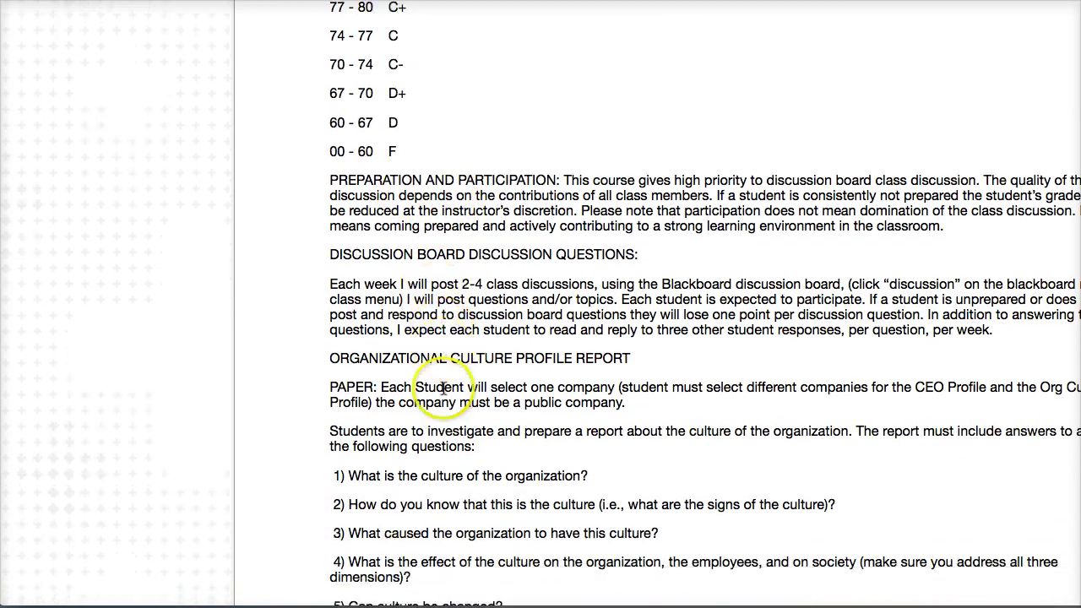
pyautogui.scroll(-10, 442, 387)
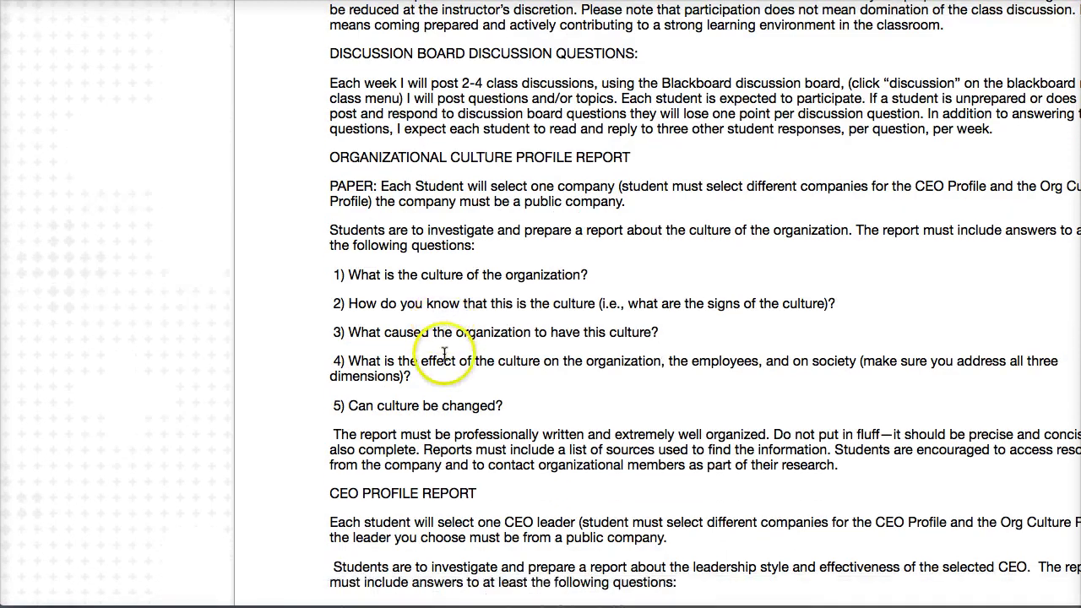
pyautogui.scroll(-3, 443, 356)
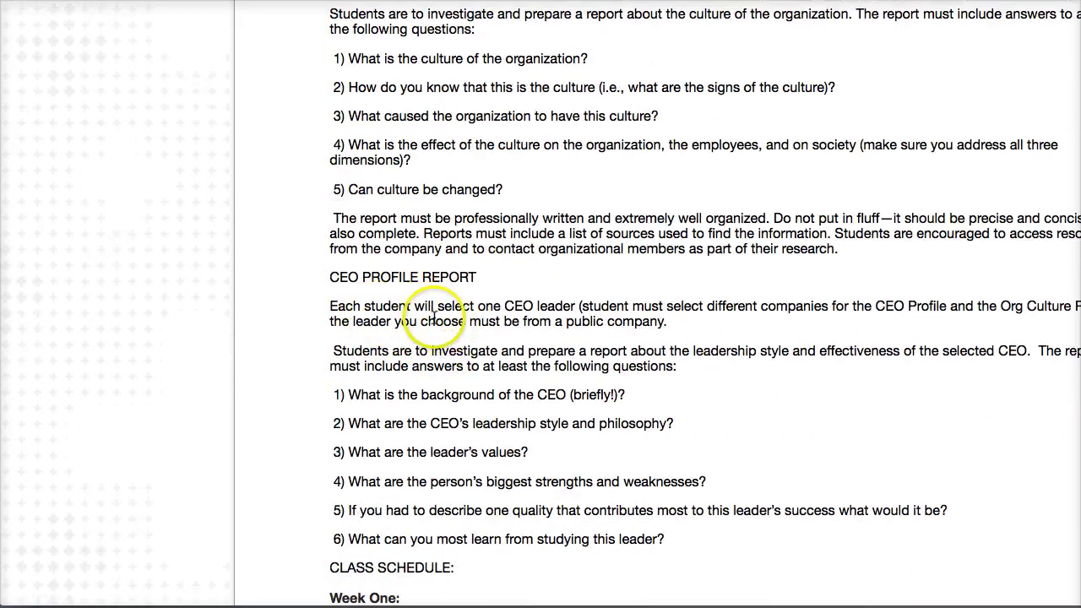
pyautogui.scroll(-16, 445, 342)
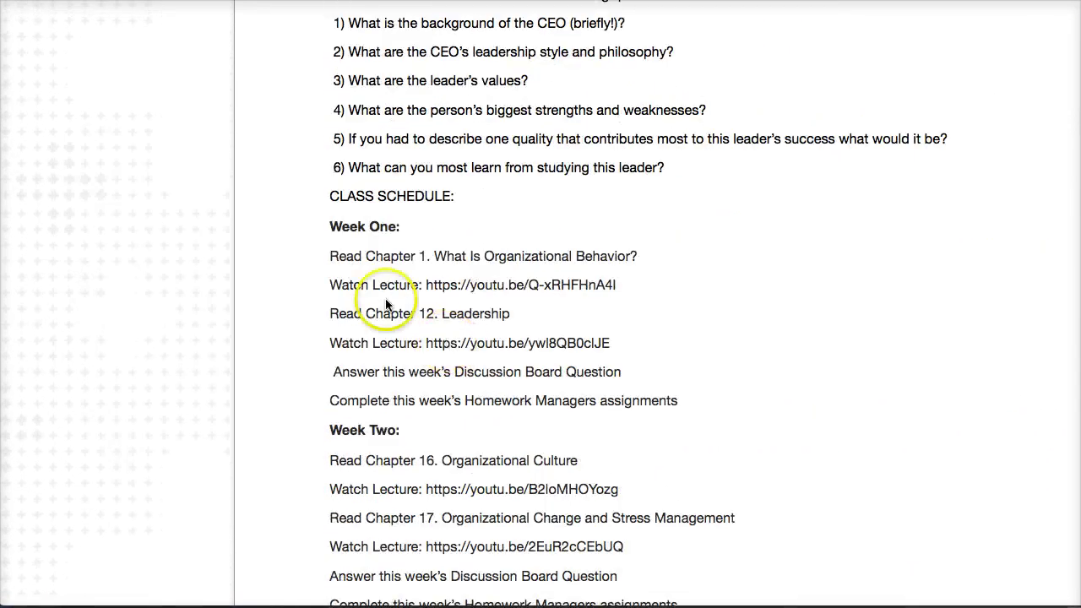
pyautogui.scroll(-20, 355, 144)
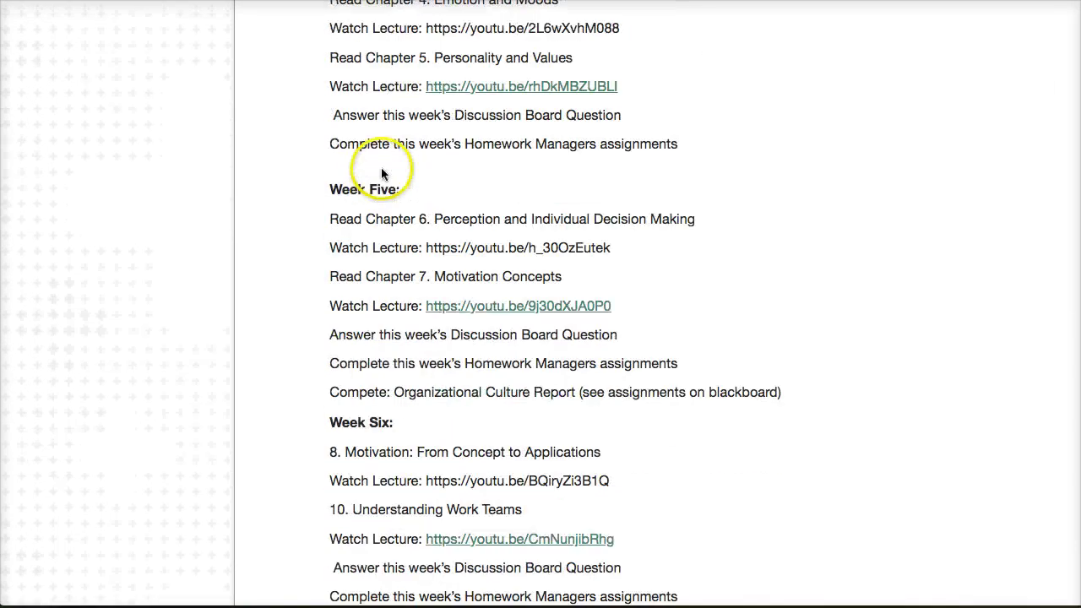
pyautogui.scroll(-20, 551, 184)
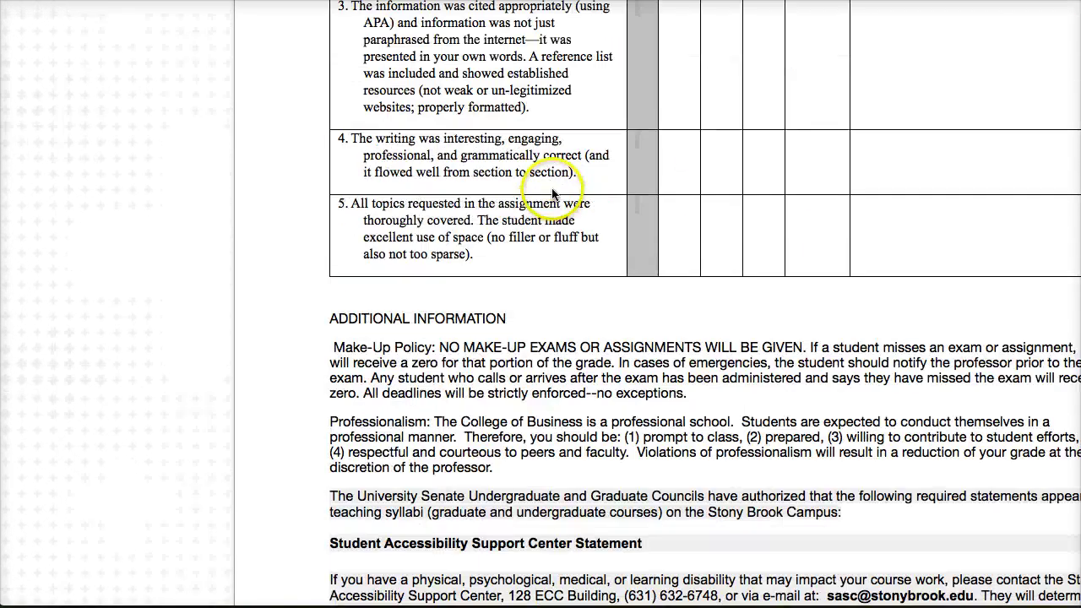
pyautogui.scroll(-7, 550, 187)
# Return to the top and open Class Lectures, loading the MBA592 OB YouTube playlist.
pyautogui.scroll(20, 550, 186)
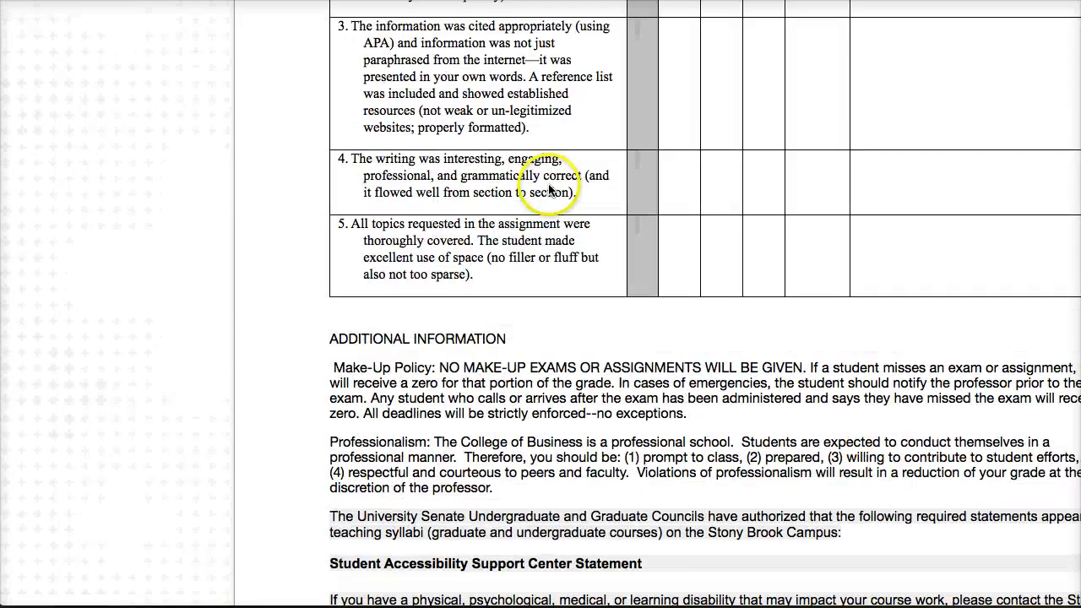
pyautogui.scroll(20, 550, 186)
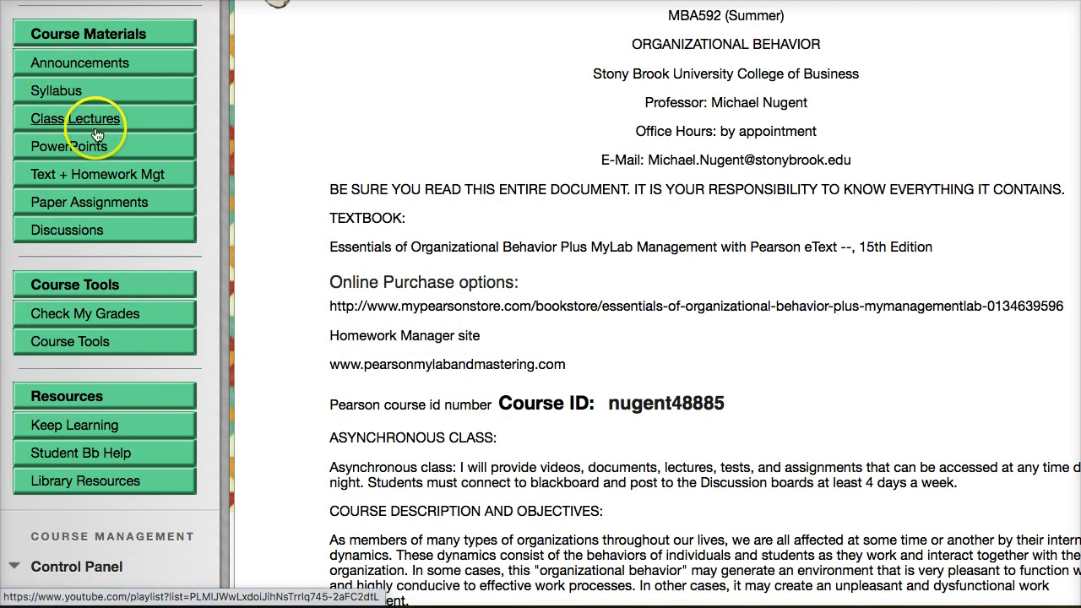
pyautogui.click(54, 122)
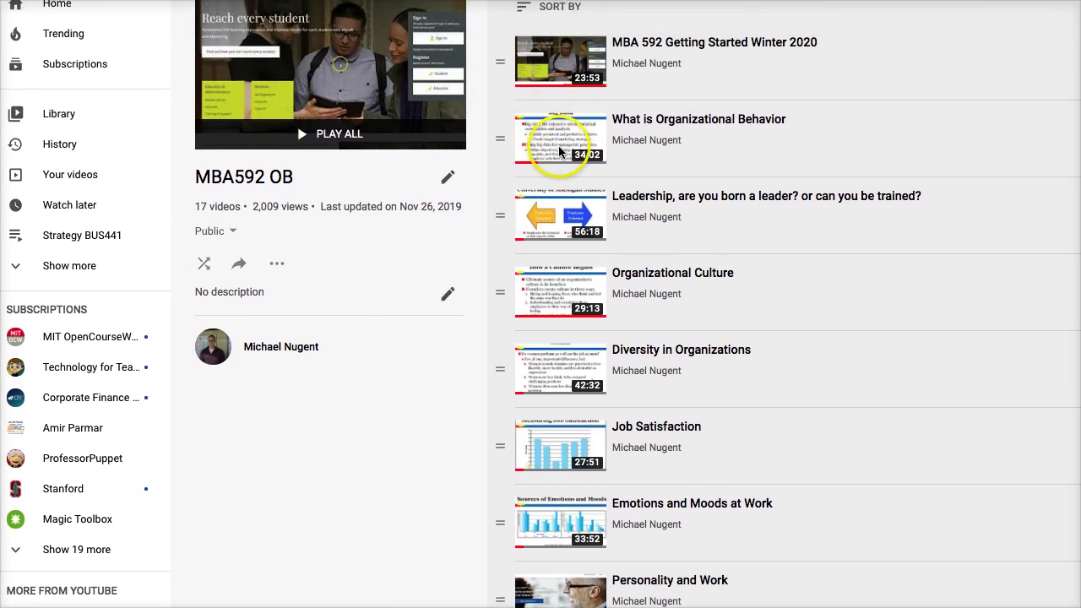
# Browse the 17-video MBA592 OB playlist, then return to the Blackboard syllabus.
pyautogui.scroll(-5, 581, 317)
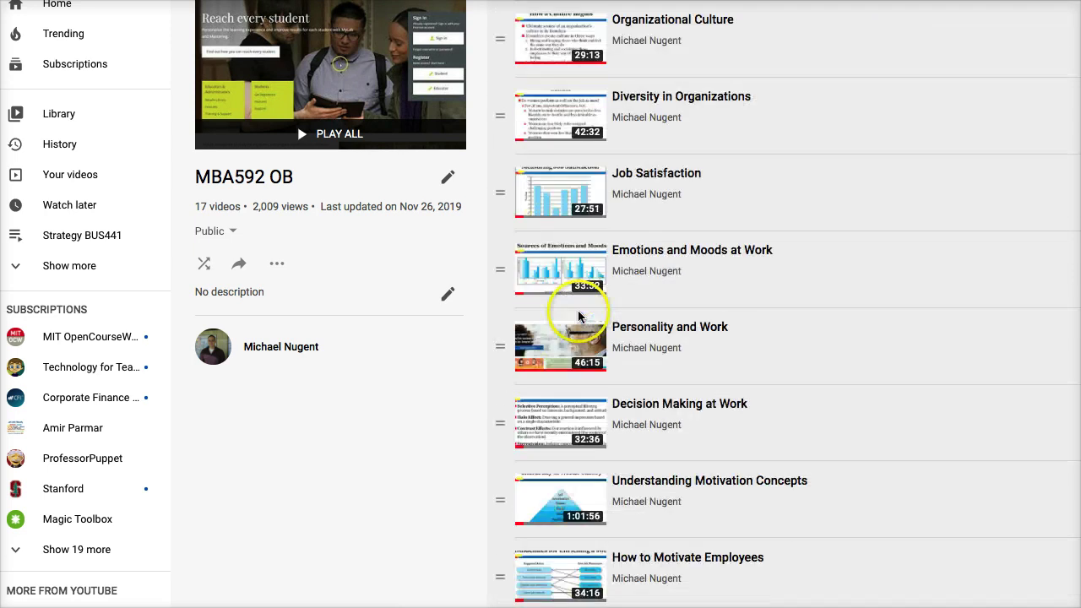
pyautogui.scroll(-4, 581, 316)
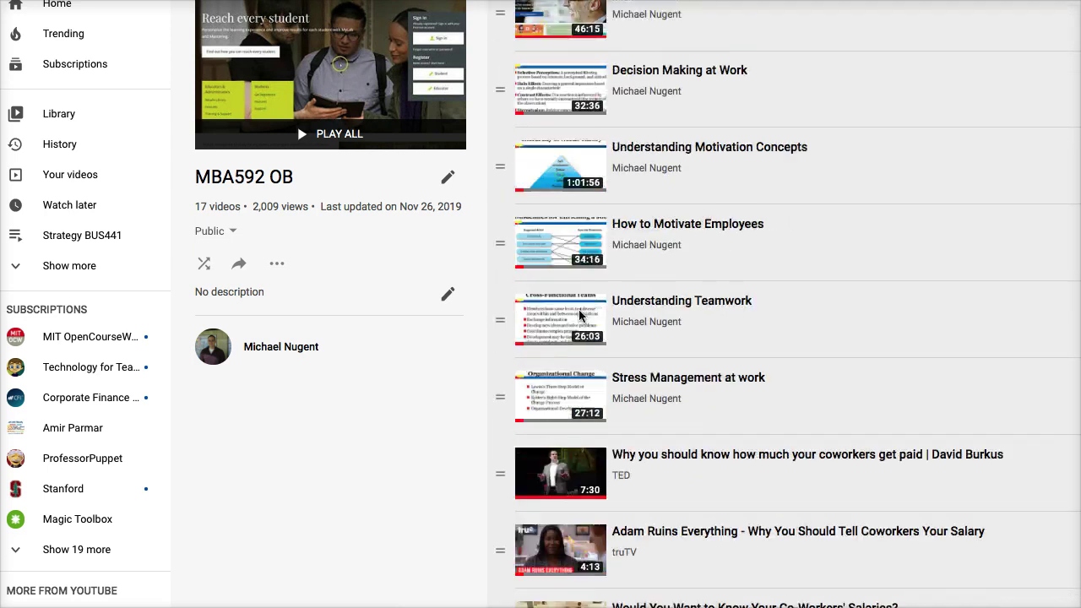
pyautogui.scroll(2, 583, 308)
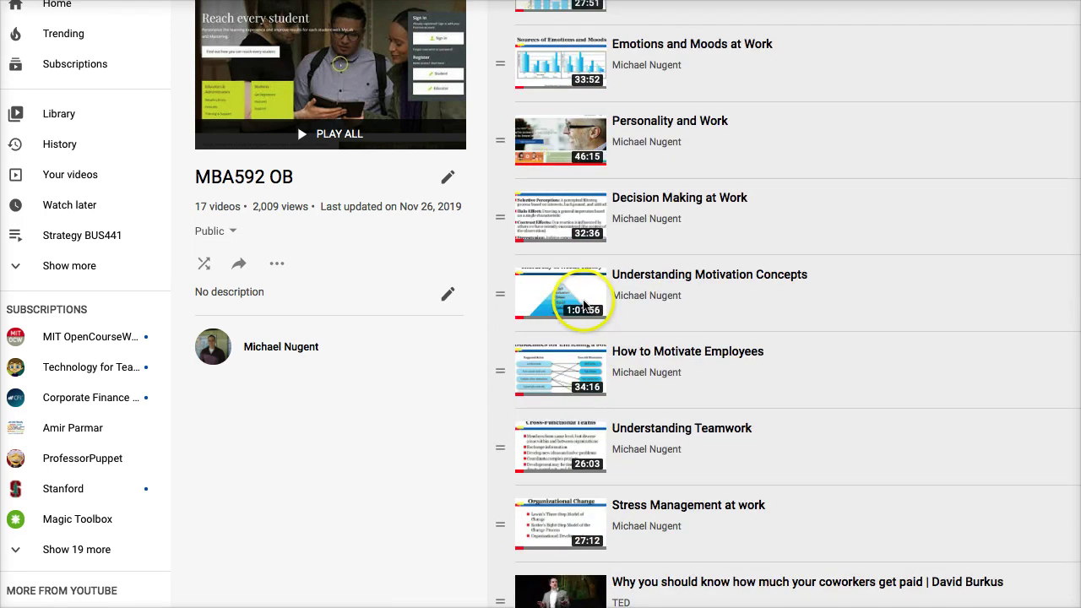
pyautogui.scroll(6, 584, 304)
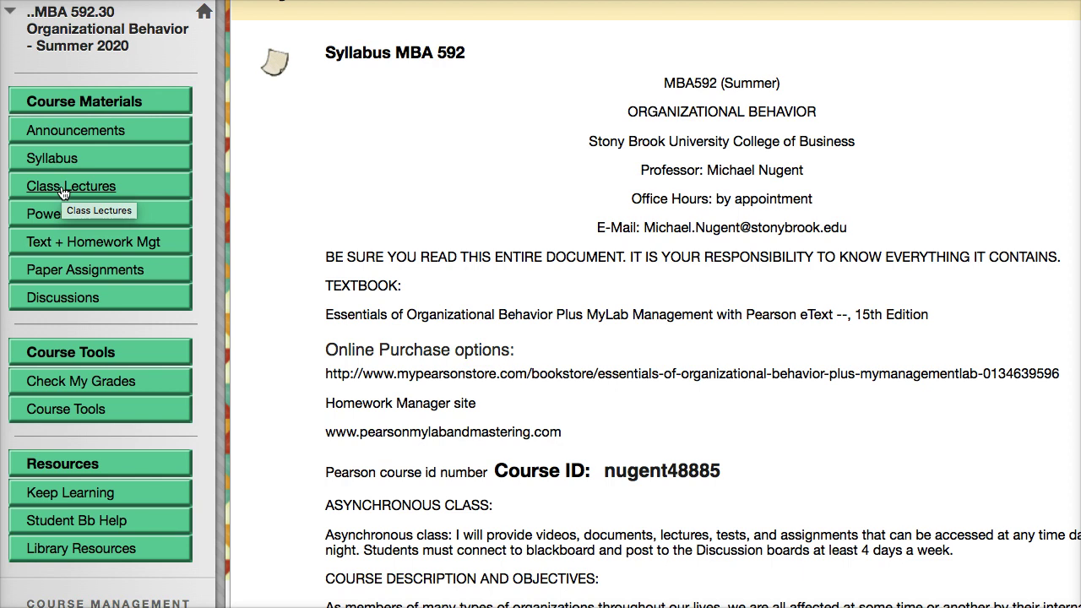
# Show the 12 Robbins_eob13e .pptx files, then begin Pearson student registration via Text + Homework Mgt.
pyautogui.click(64, 213)
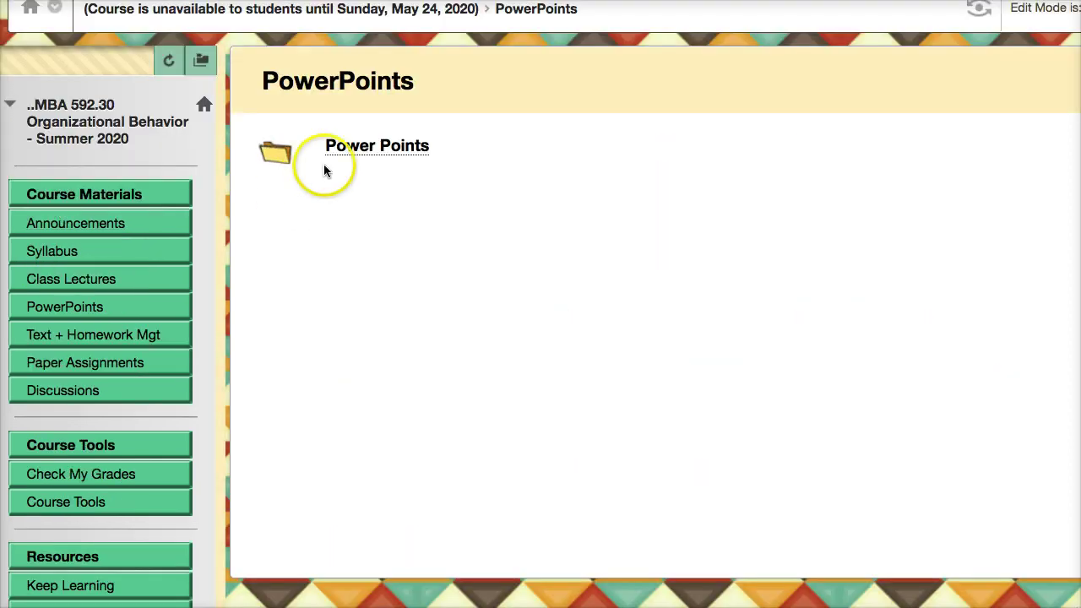
pyautogui.click(369, 147)
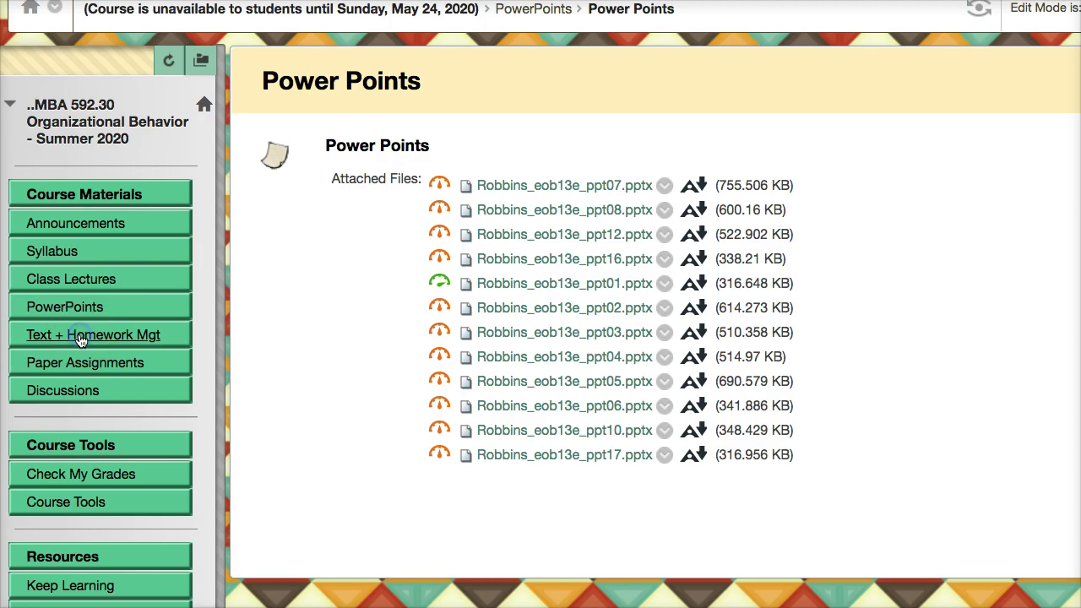
pyautogui.click(81, 336)
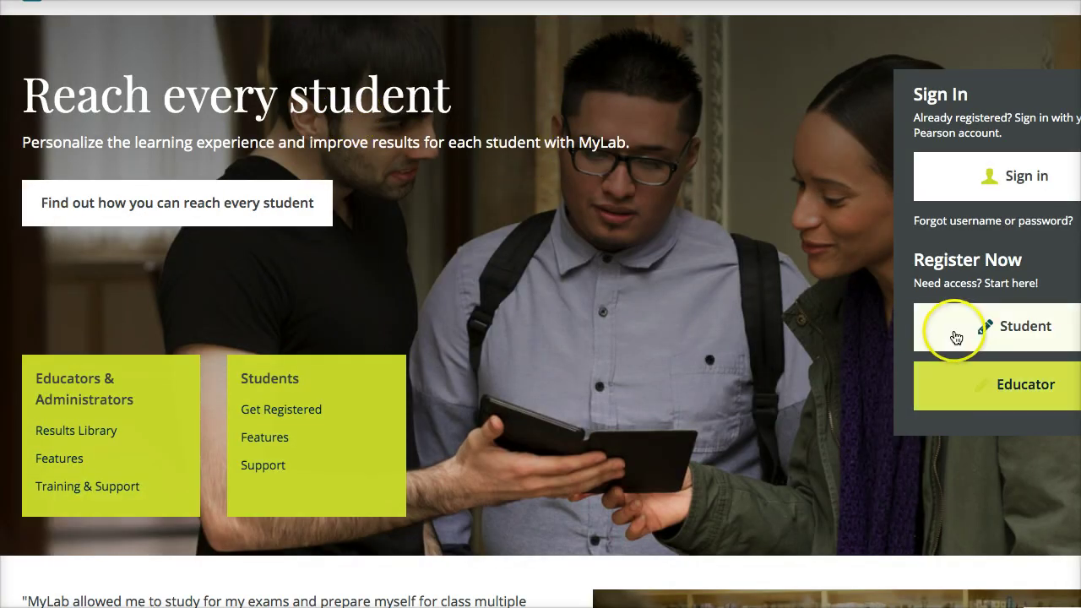
pyautogui.click(921, 325)
pyautogui.click(741, 220)
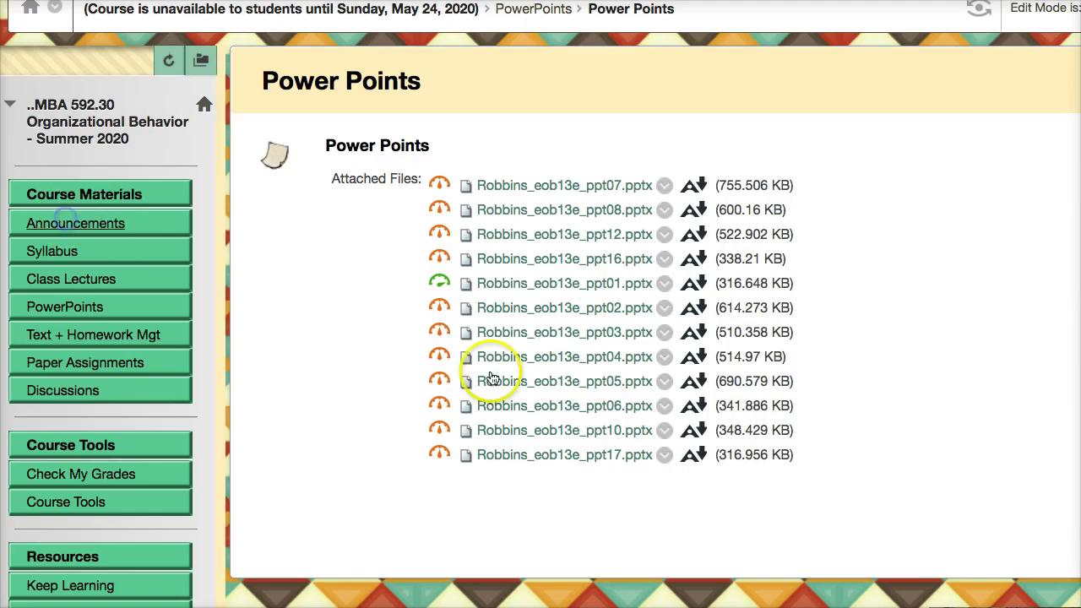
# Select the course ID in the Homework Manager post and open Pearson's student registration requirements.
pyautogui.scroll(-10, 482, 442)
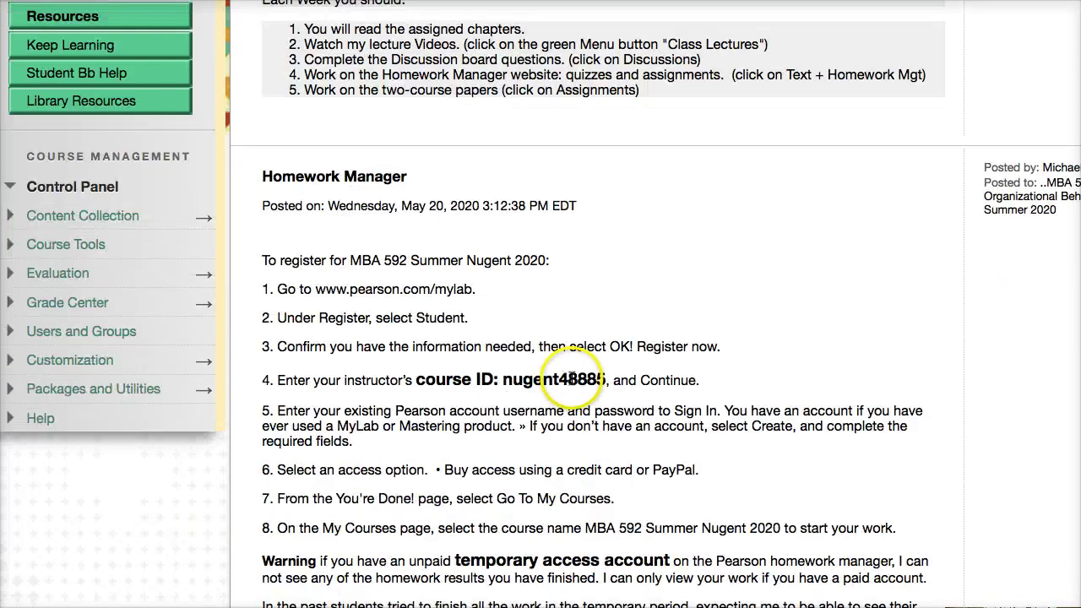
pyautogui.scroll(-2, 573, 377)
pyautogui.moveTo(504, 286); pyautogui.dragTo(557, 287)
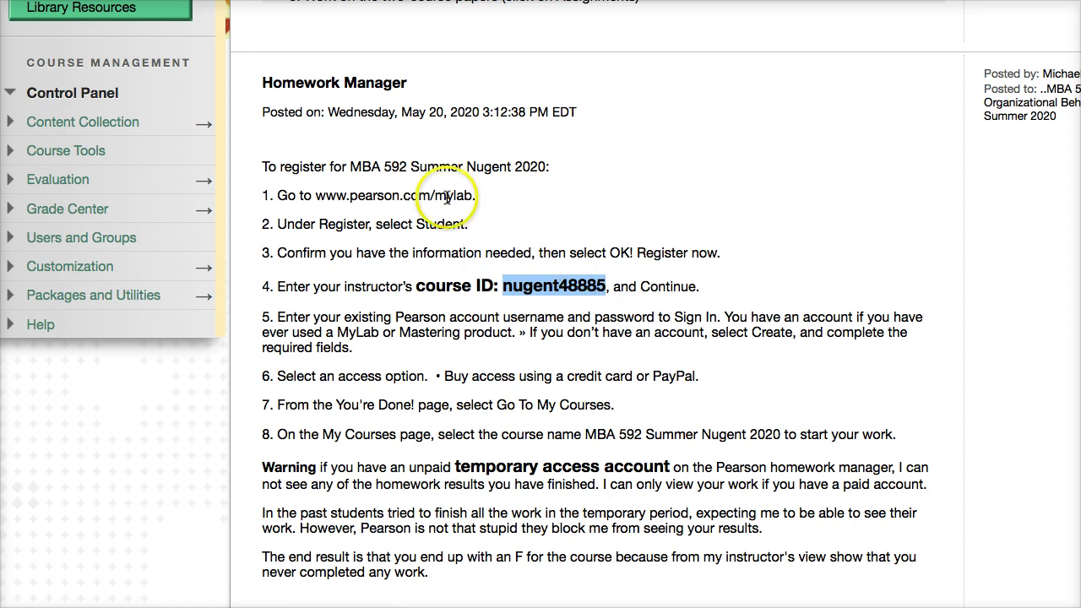
pyautogui.scroll(3, 444, 253)
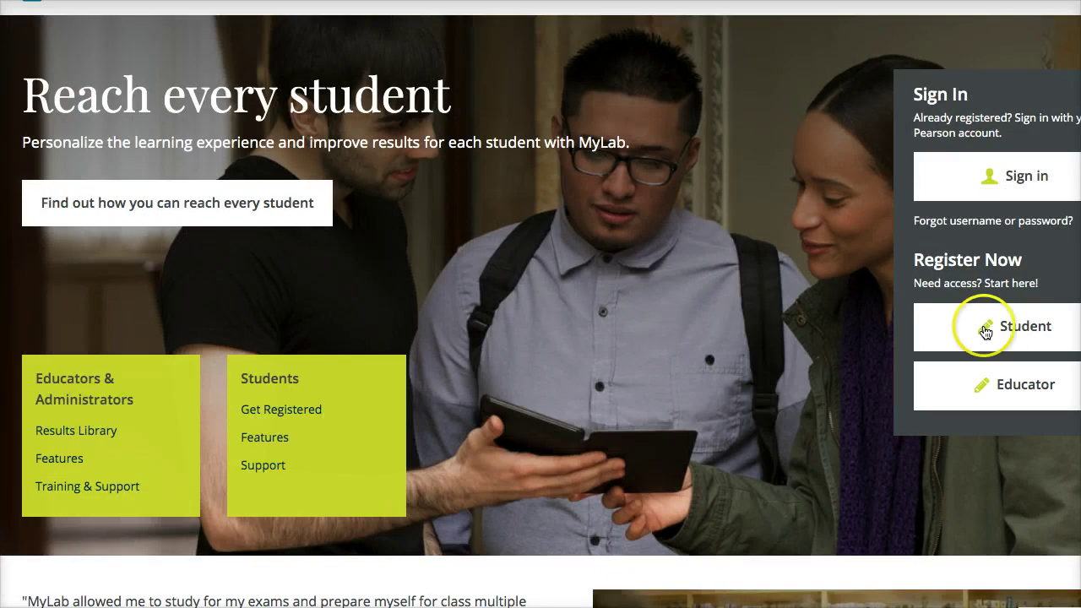
pyautogui.click(996, 338)
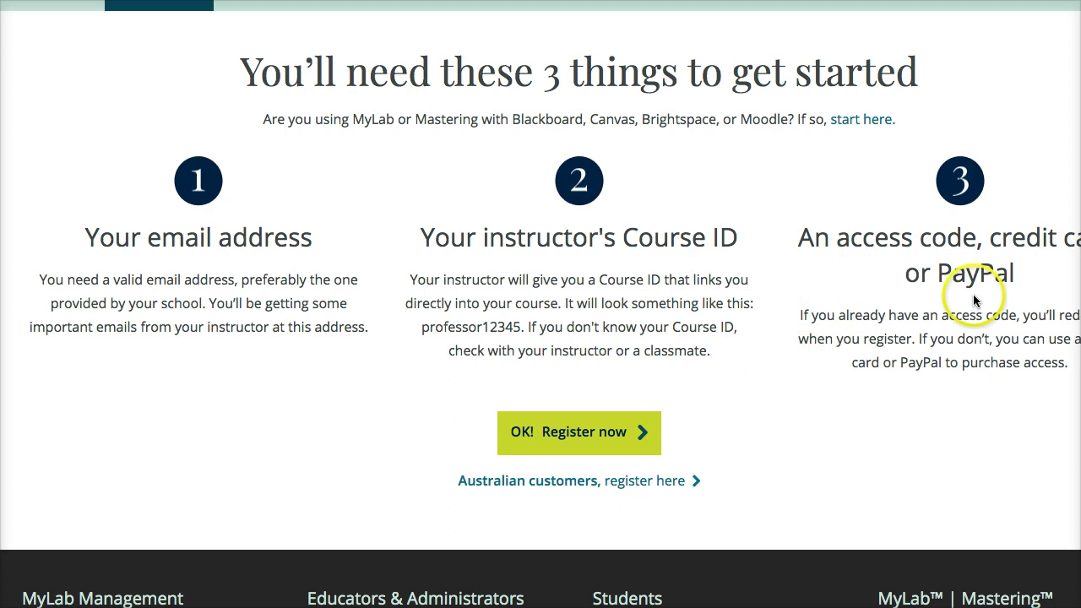
# Enter and submit the instructor's course ID on Pearson's registration form.
pyautogui.click(594, 445)
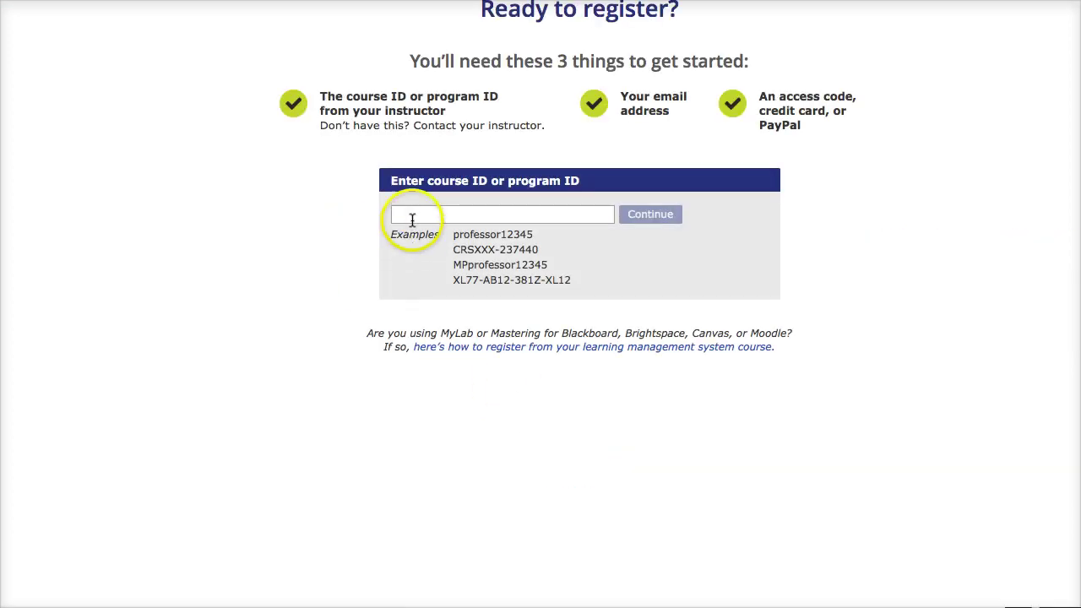
pyautogui.click(413, 217)
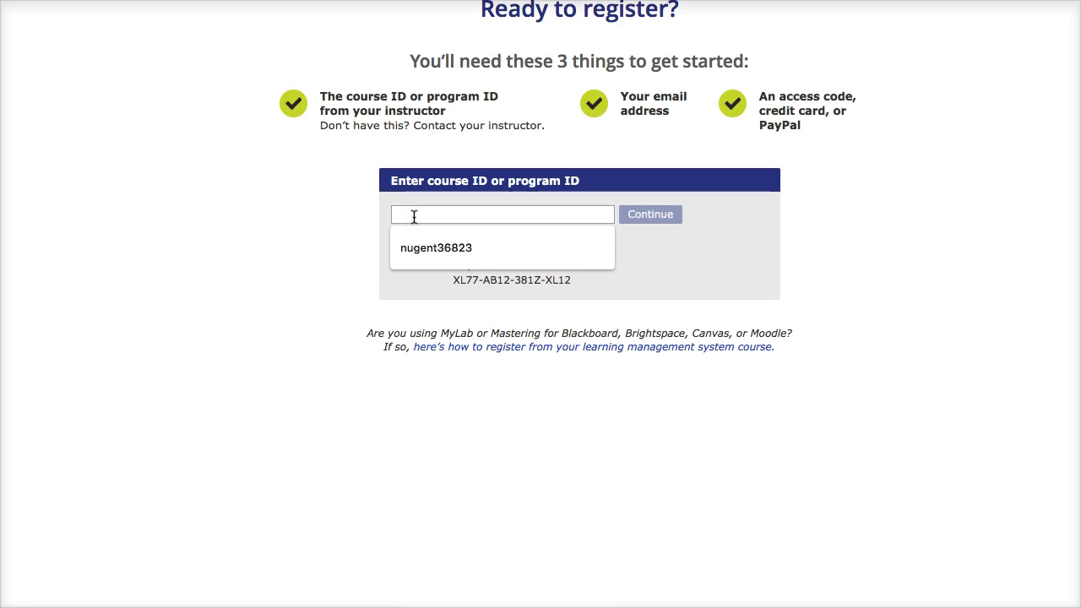
pyautogui.click(647, 214)
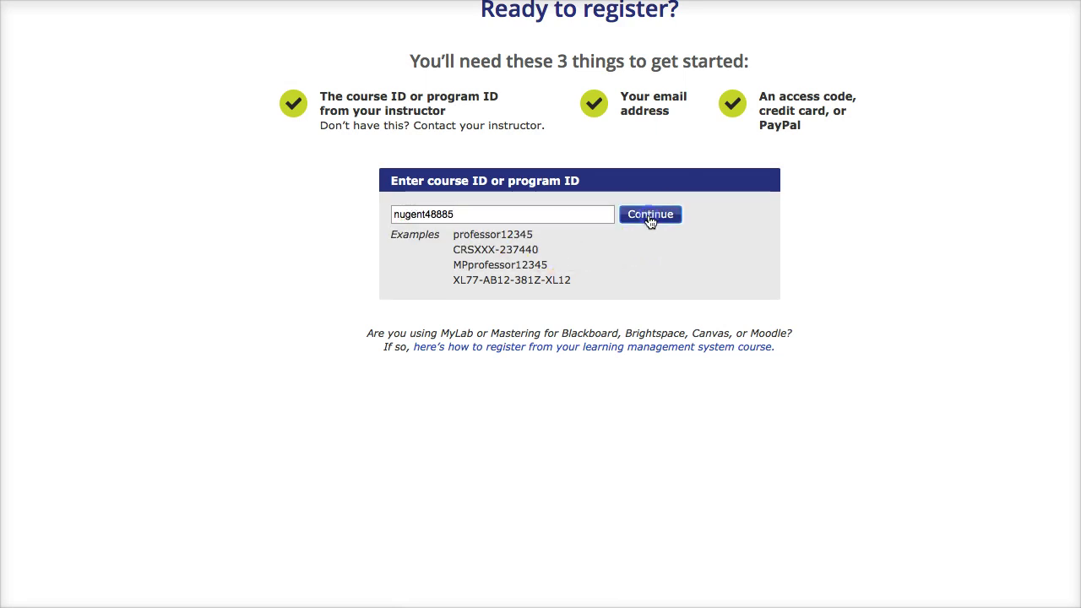
# Select the matched MBA 592 course details on the Pearson sign-in page.
pyautogui.click(346, 78)
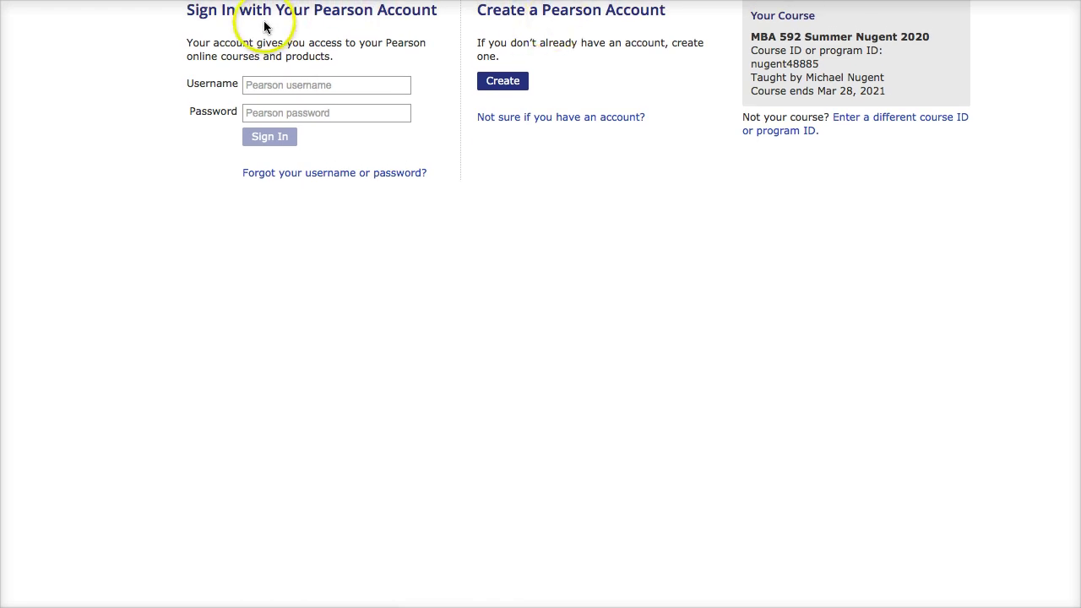
pyautogui.click(750, 37)
pyautogui.moveTo(749, 37); pyautogui.dragTo(900, 101)
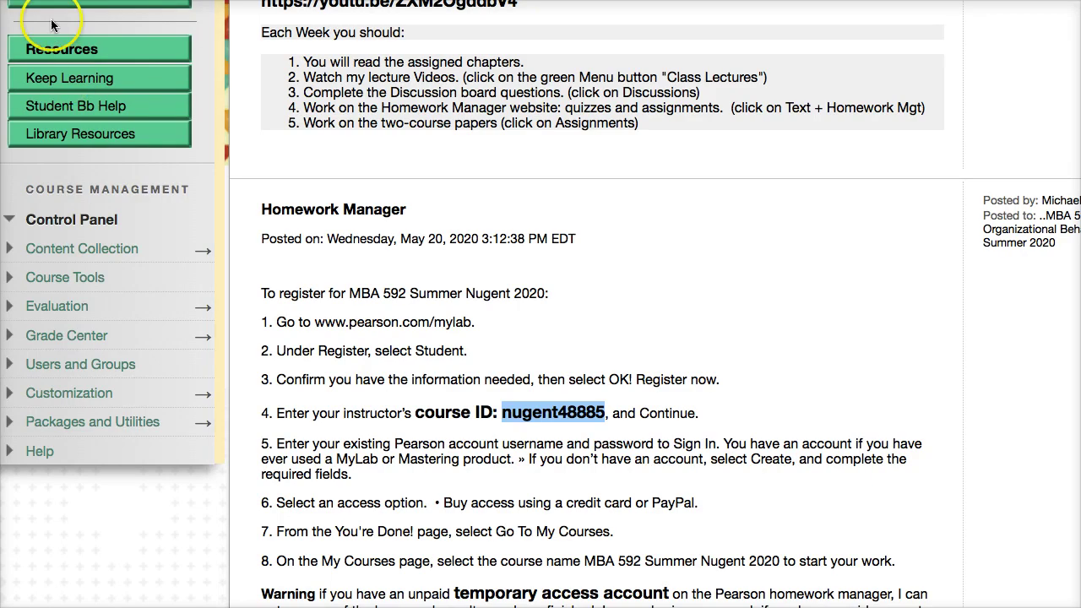
# Open Text + Homework Mgt to reach the MBA 592 Pearson MyLab Instructor Home.
pyautogui.scroll(5, 161, 126)
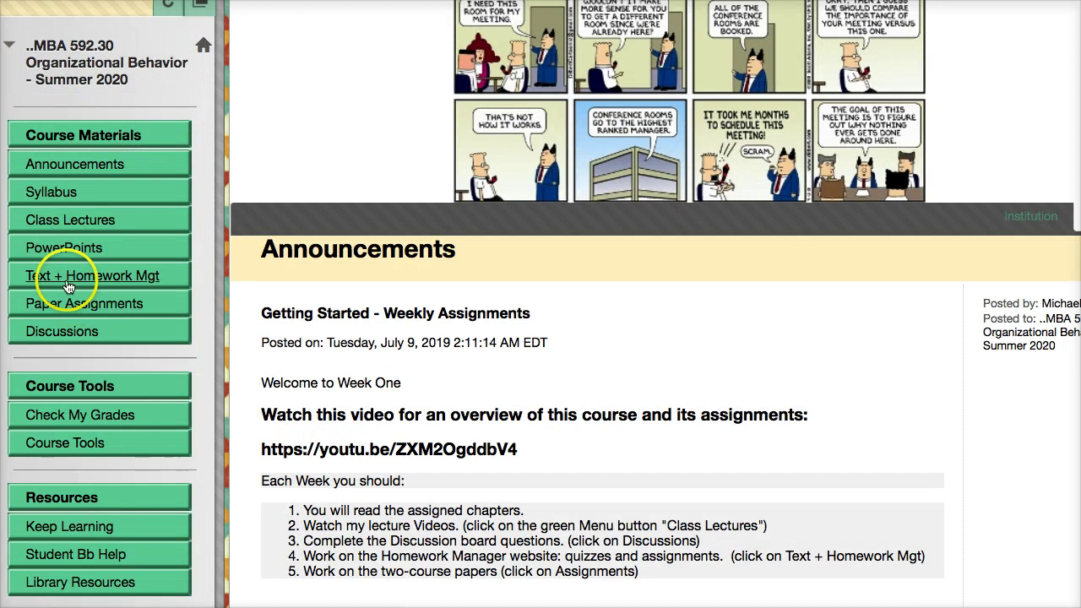
pyautogui.click(72, 276)
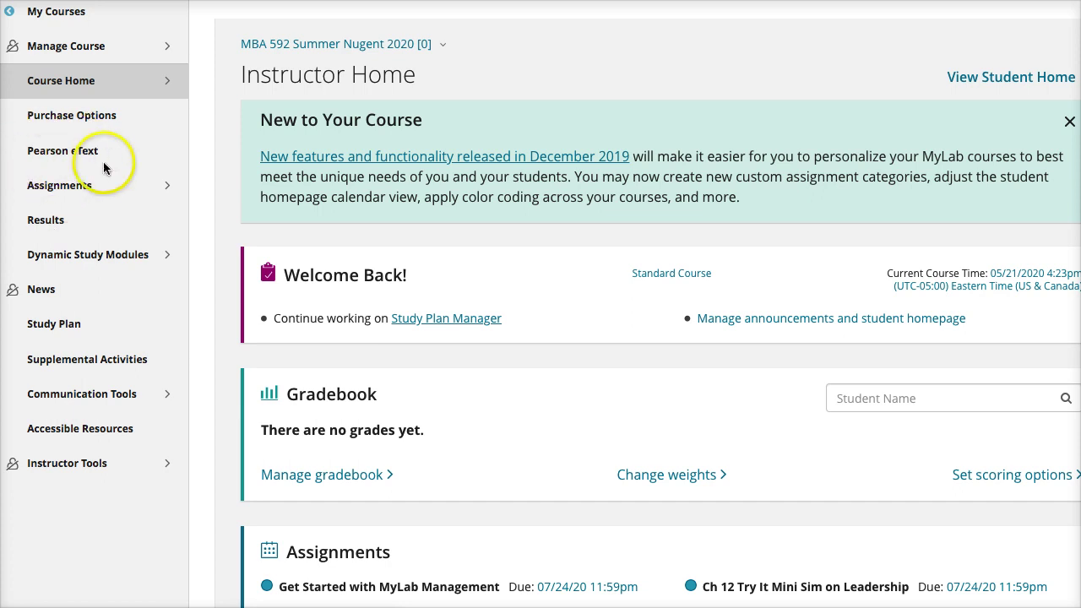
# Open Assignments and scroll through the 59 Homework and Tests items and their due dates.
pyautogui.click(69, 189)
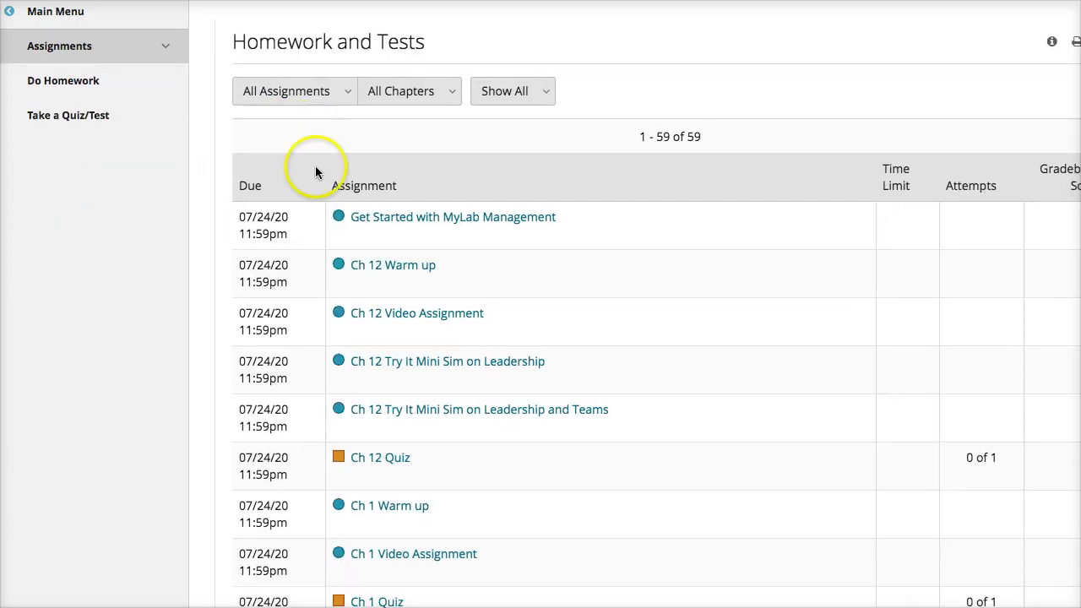
pyautogui.scroll(-2, 456, 268)
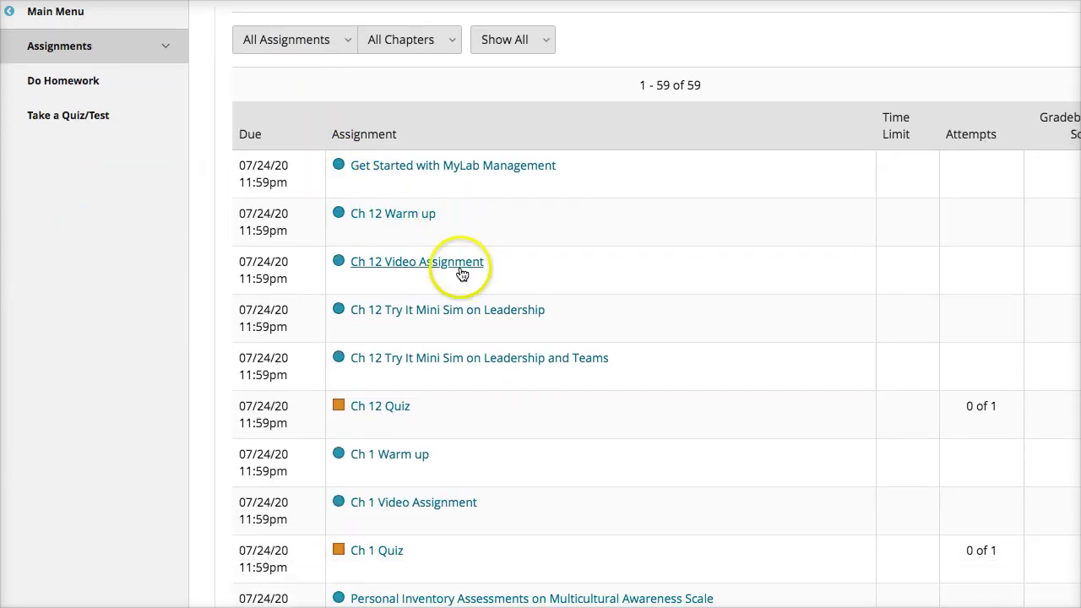
pyautogui.scroll(-2, 430, 335)
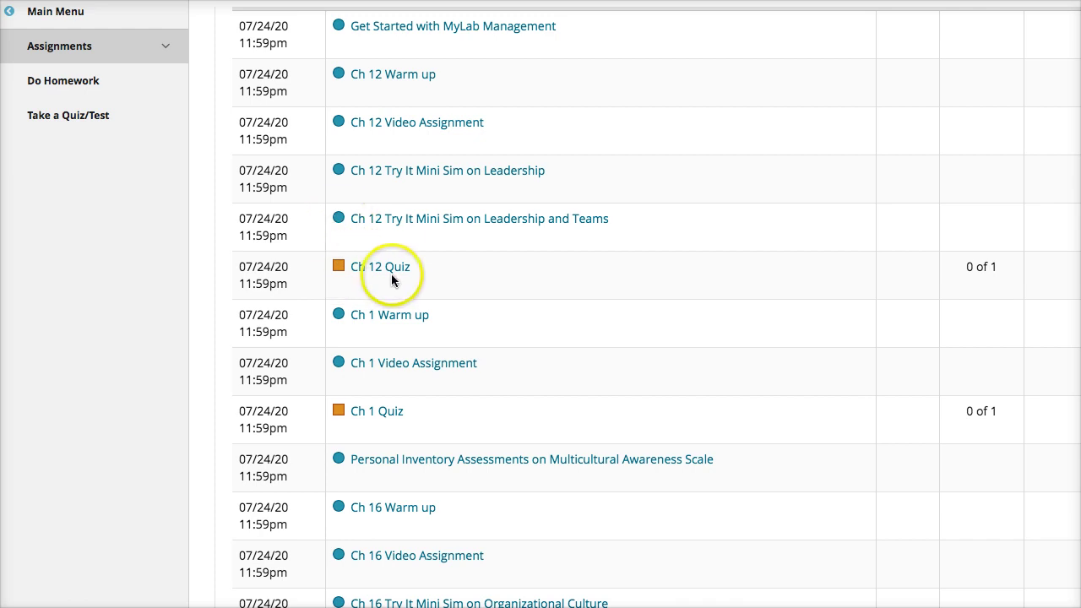
pyautogui.scroll(-1, 393, 279)
pyautogui.scroll(-10, 388, 317)
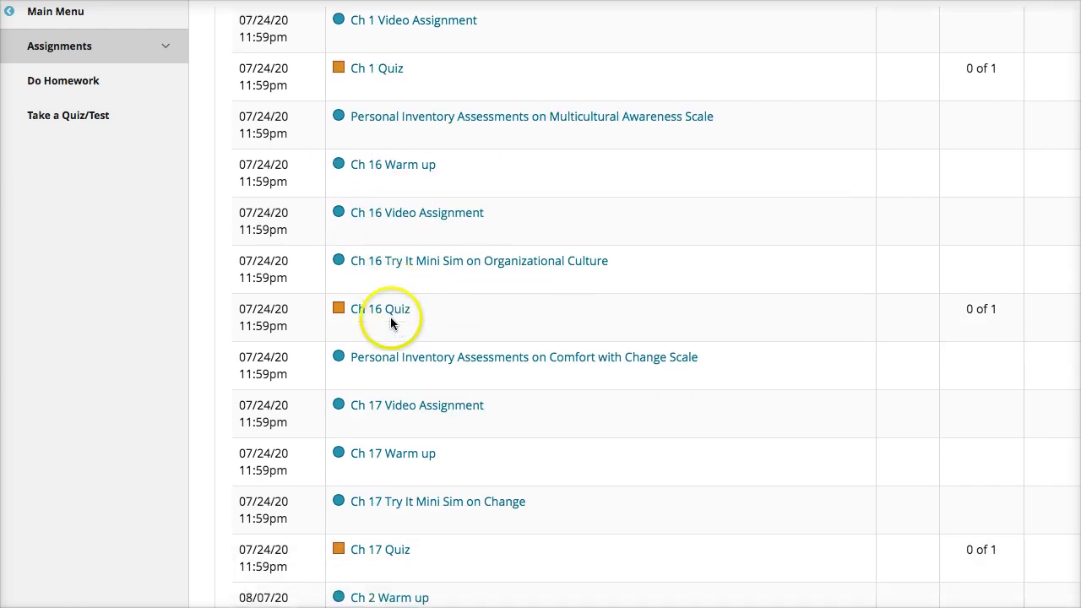
pyautogui.scroll(-3, 267, 372)
pyautogui.scroll(-5, 272, 385)
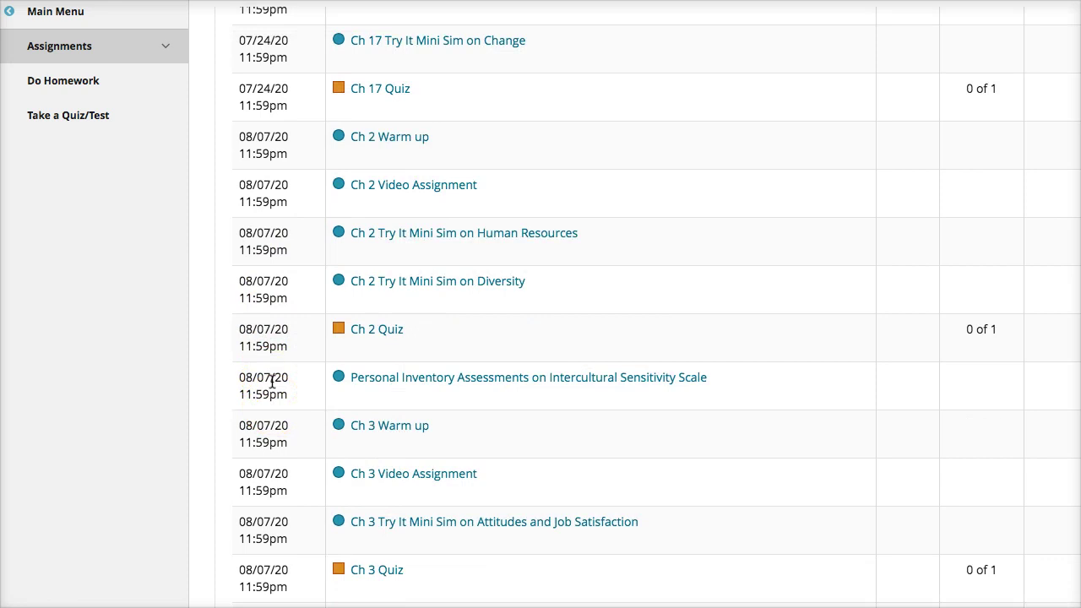
pyautogui.scroll(-4, 272, 382)
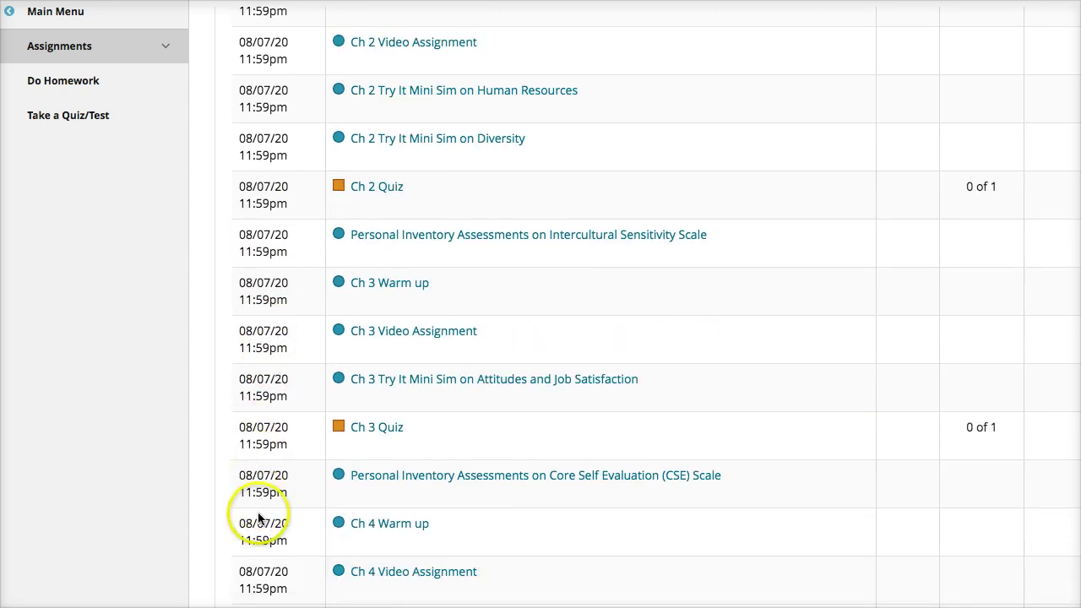
pyautogui.scroll(-15, 258, 490)
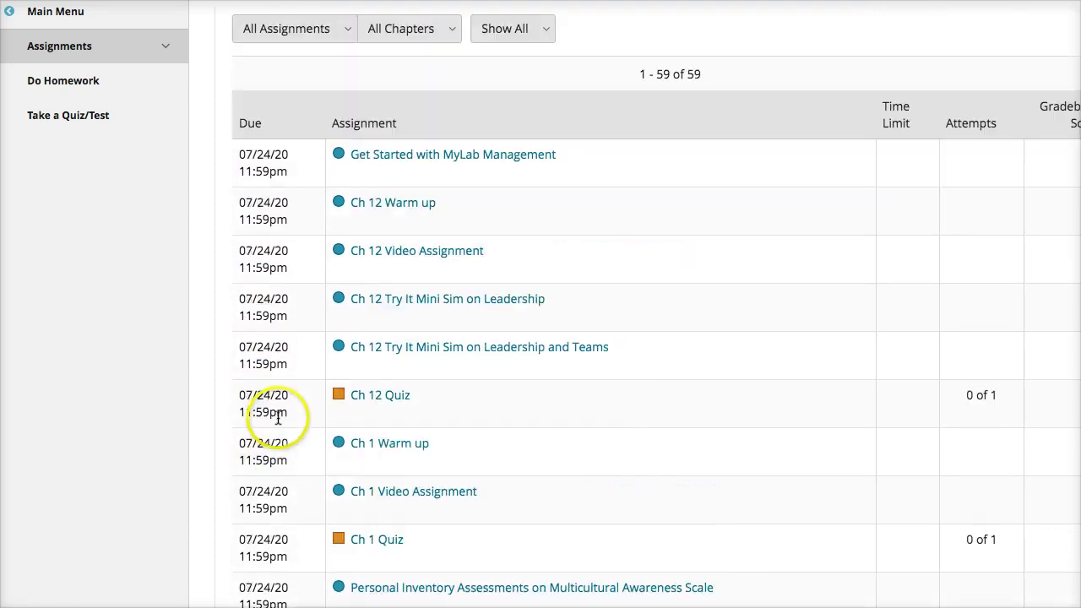
pyautogui.scroll(2, 278, 418)
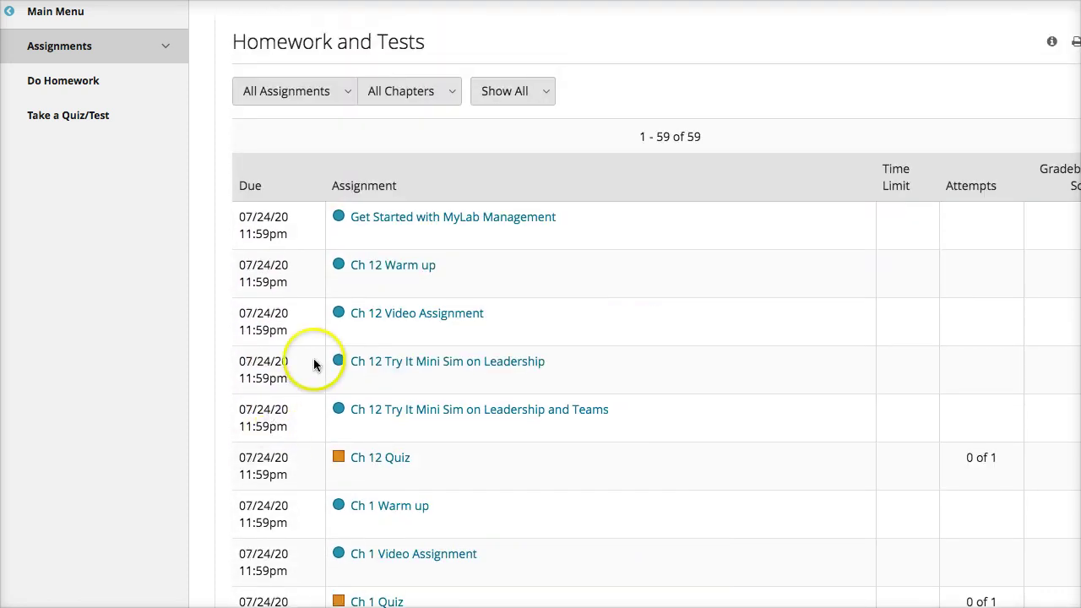
# Preview the Get Started with MyLab Management welcome media, then dismiss it.
pyautogui.click(422, 221)
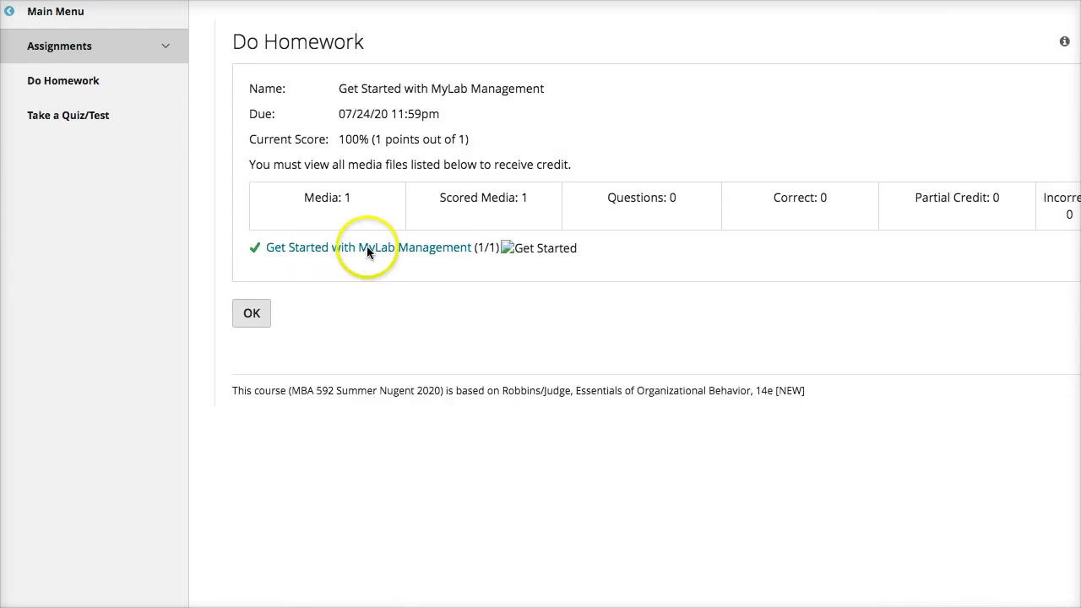
pyautogui.click(367, 246)
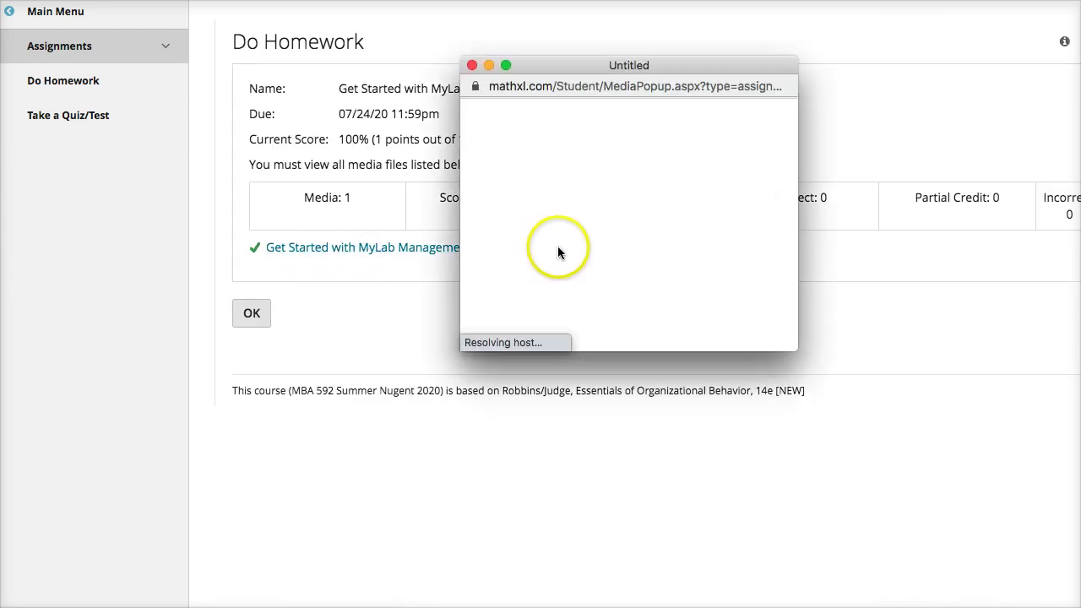
pyautogui.scroll(-5, 475, 270)
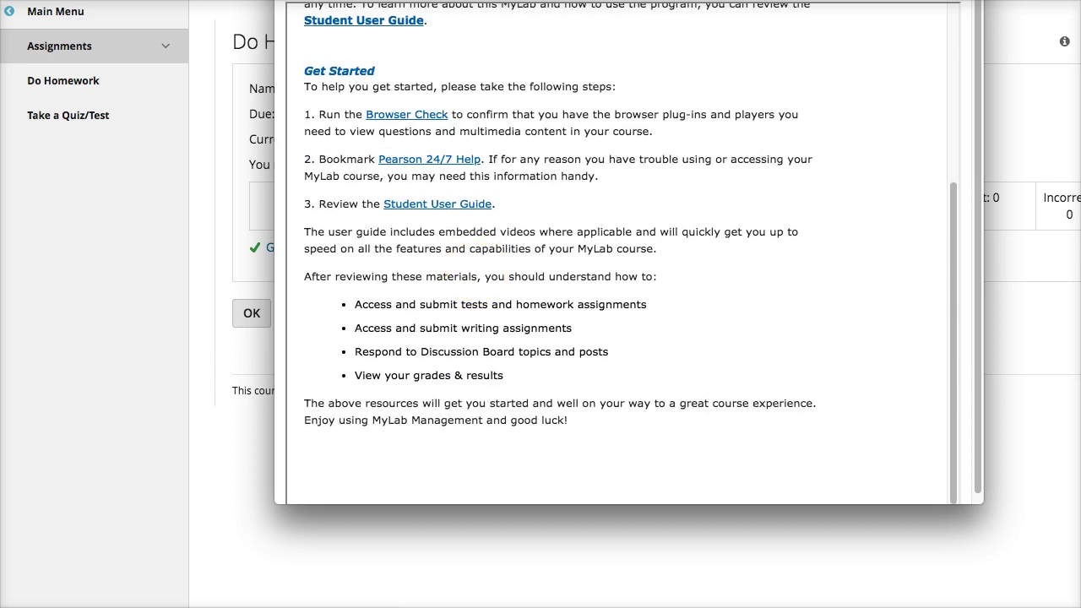
pyautogui.click(256, 269)
pyautogui.click(252, 313)
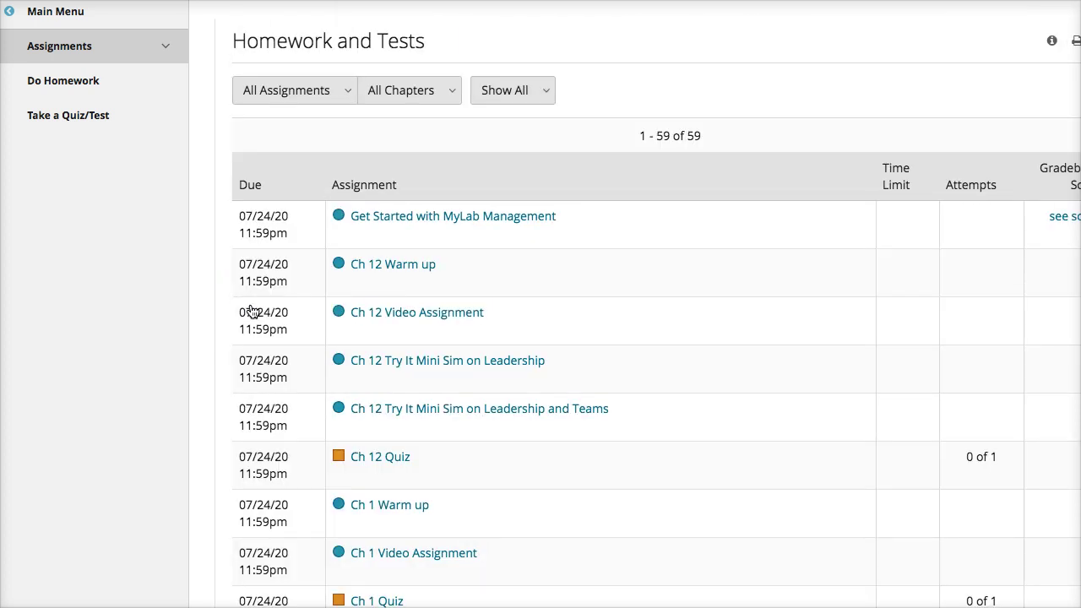
# Try Ch 12 Warm up Question 1 with answers B then C, leave without saving, and return to Assignments.
pyautogui.click(414, 262)
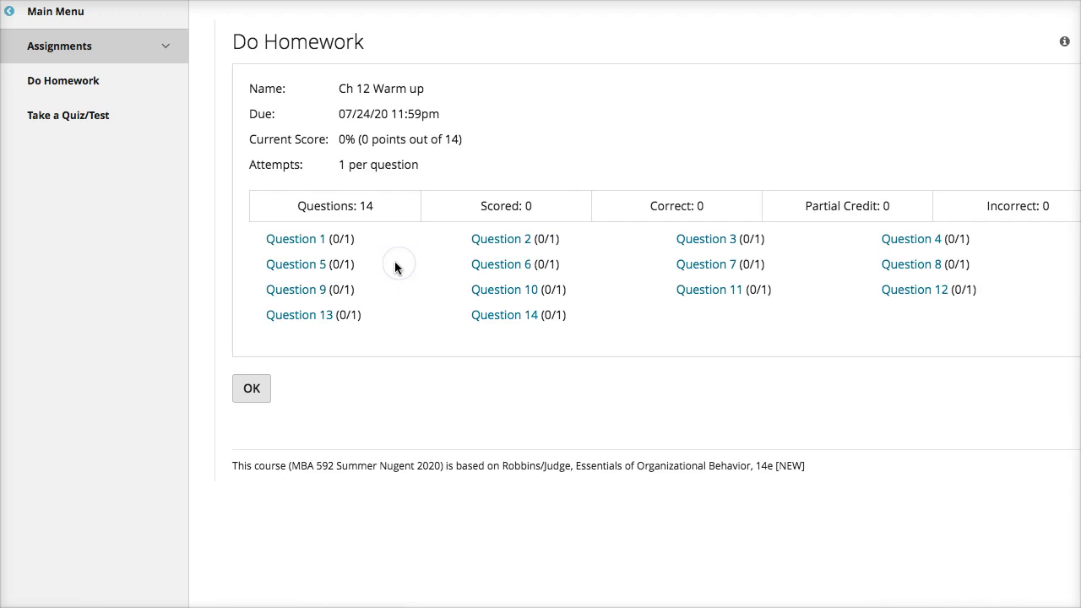
pyautogui.click(314, 247)
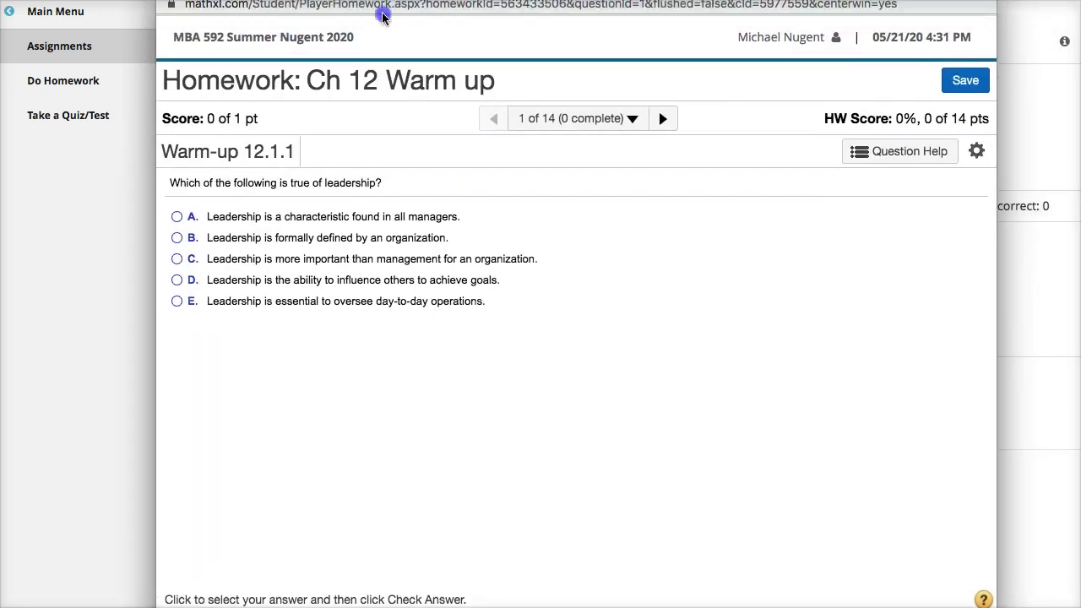
pyautogui.moveTo(394, 37)
pyautogui.mouseDown()
pyautogui.moveTo(401, 160)
pyautogui.moveTo(398, 17)
pyautogui.mouseUp()
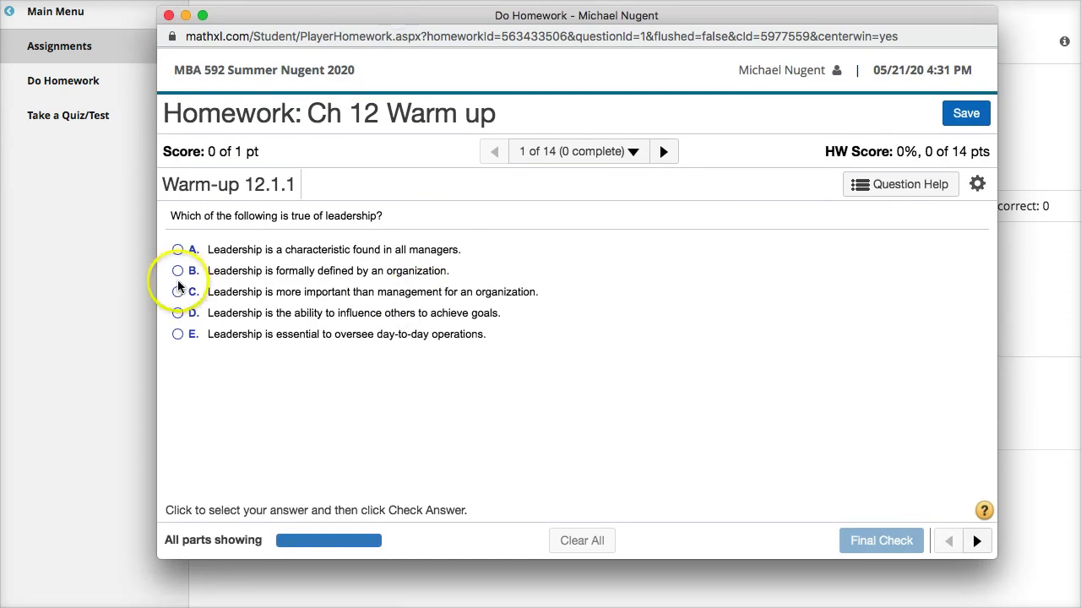
pyautogui.click(179, 271)
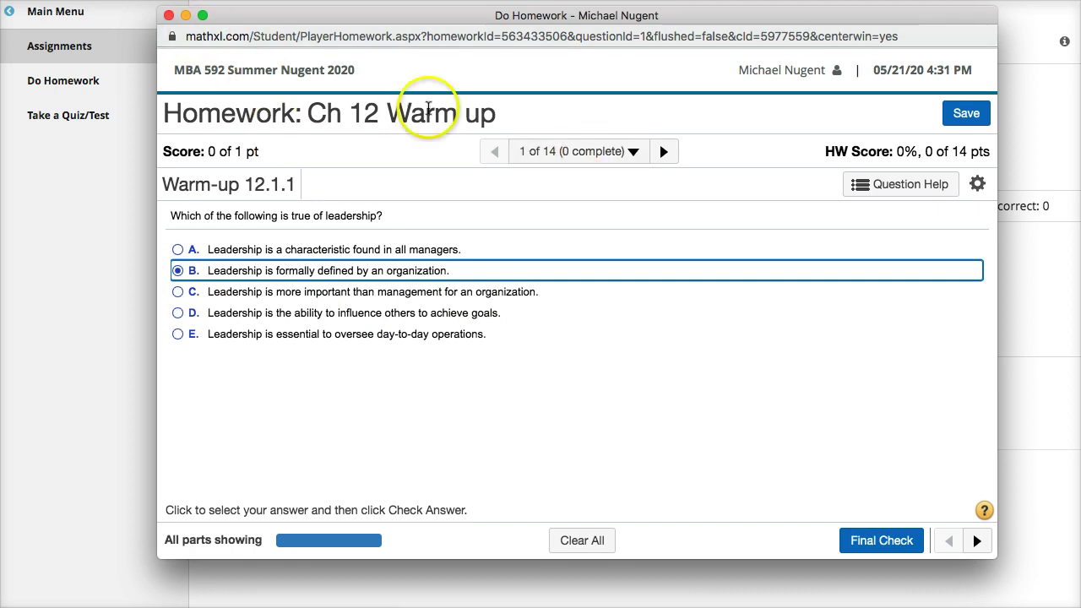
pyautogui.click(896, 197)
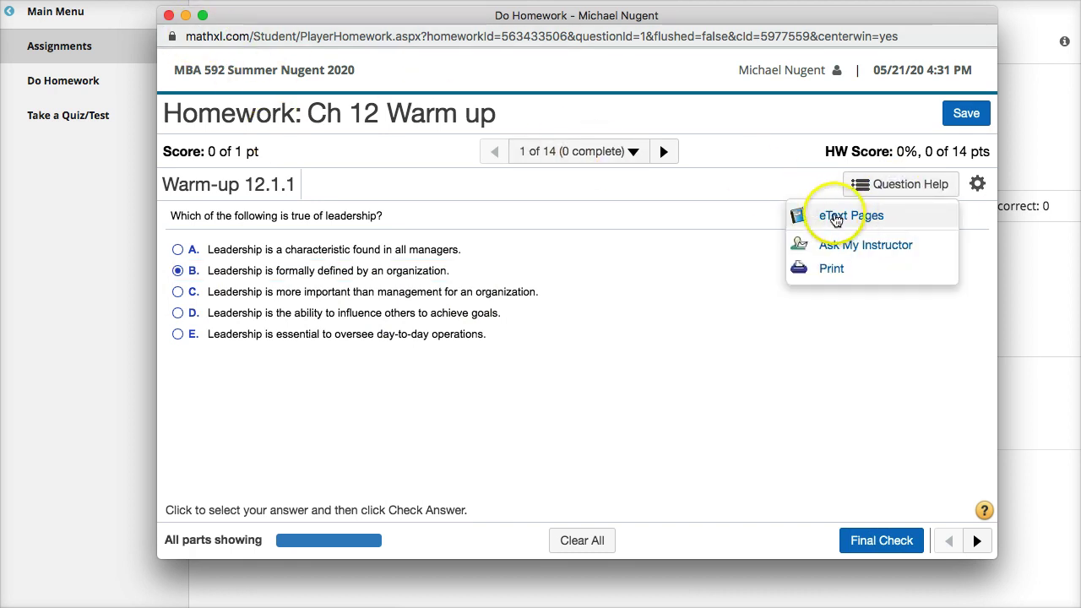
pyautogui.click(590, 287)
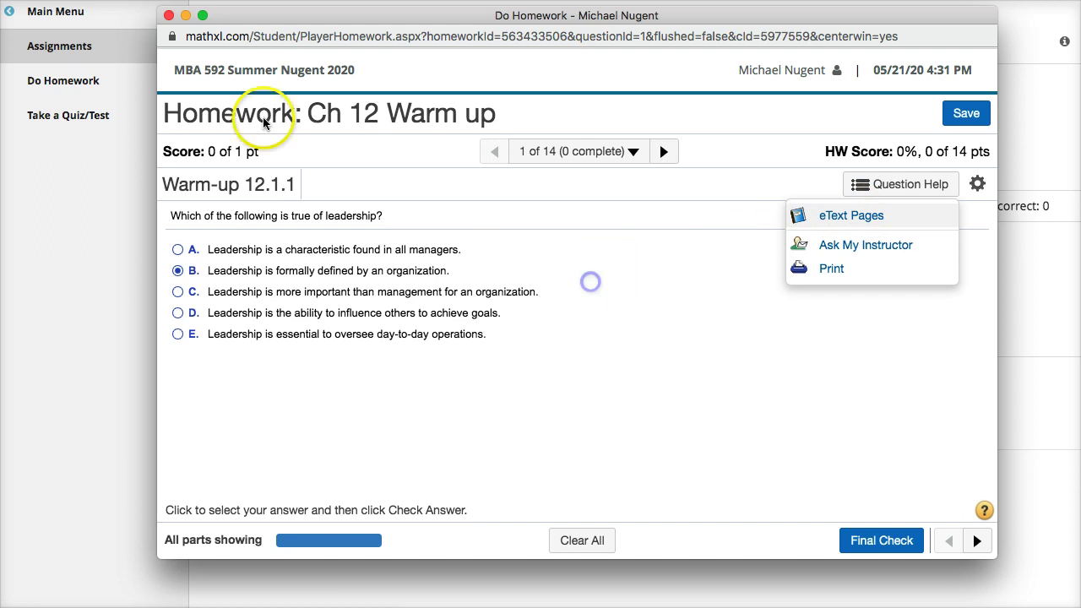
pyautogui.click(168, 16)
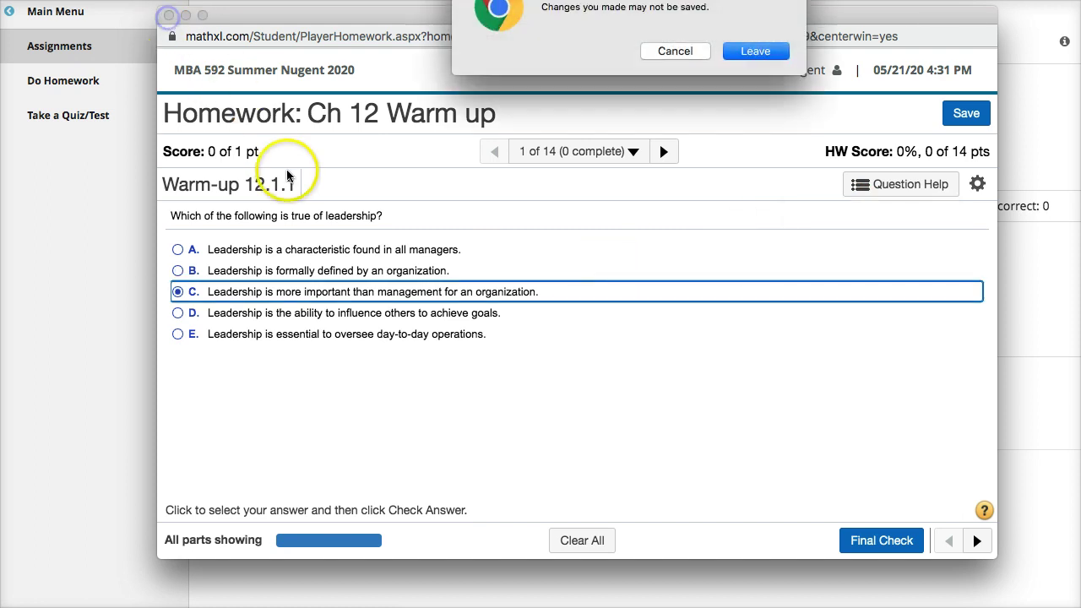
pyautogui.click(748, 51)
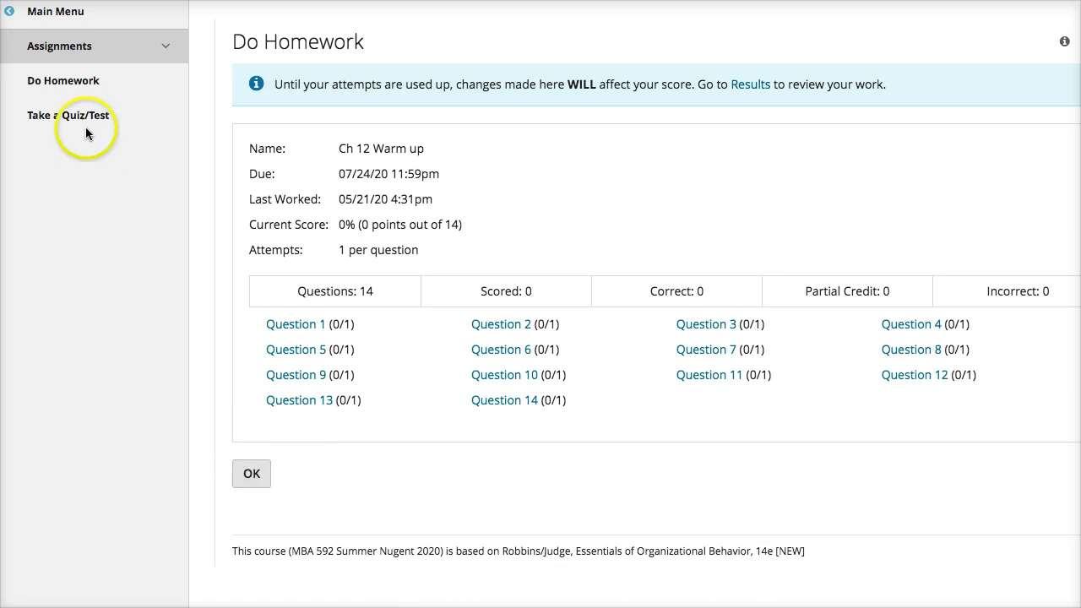
pyautogui.click(70, 46)
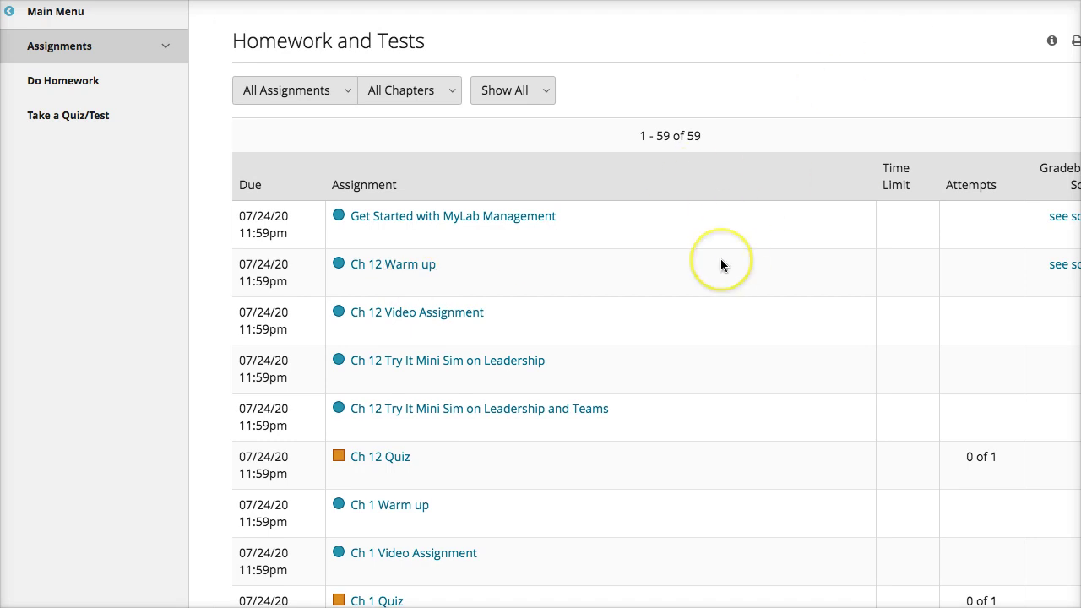
# Open the Ch 12 Video Assignment and launch and enlarge the TWZ Leadership video quiz.
pyautogui.click(416, 314)
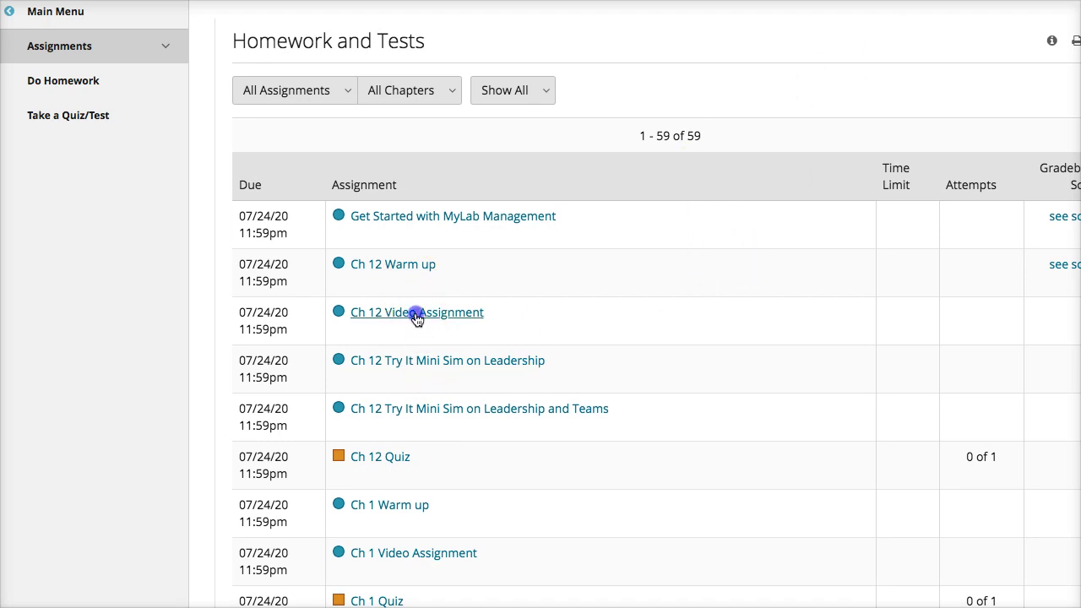
pyautogui.click(312, 258)
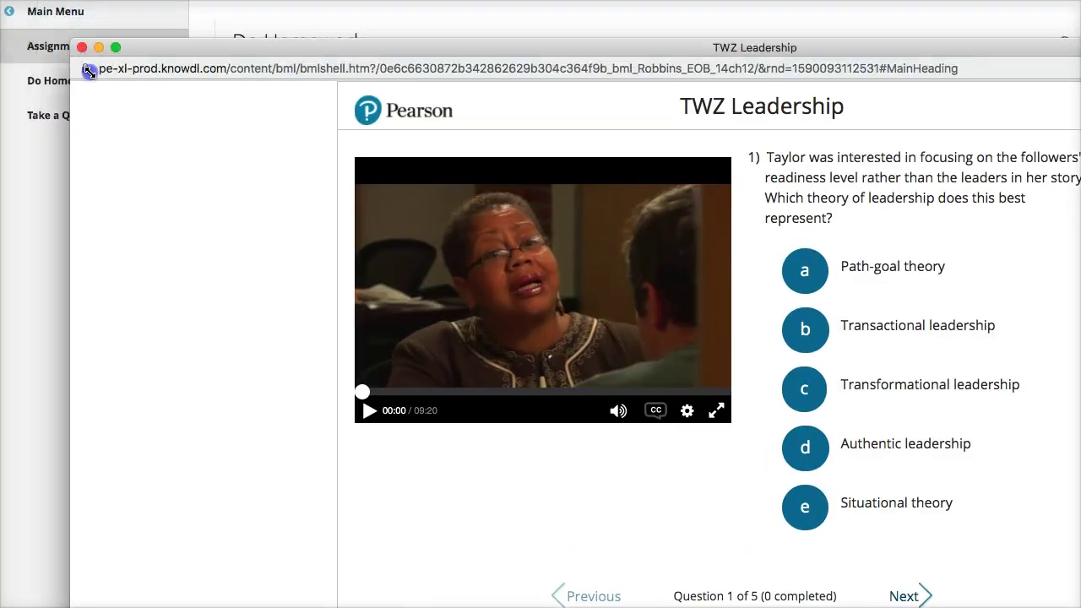
pyautogui.moveTo(88, 70); pyautogui.dragTo(259, 113)
pyautogui.doubleClick(470, 126)
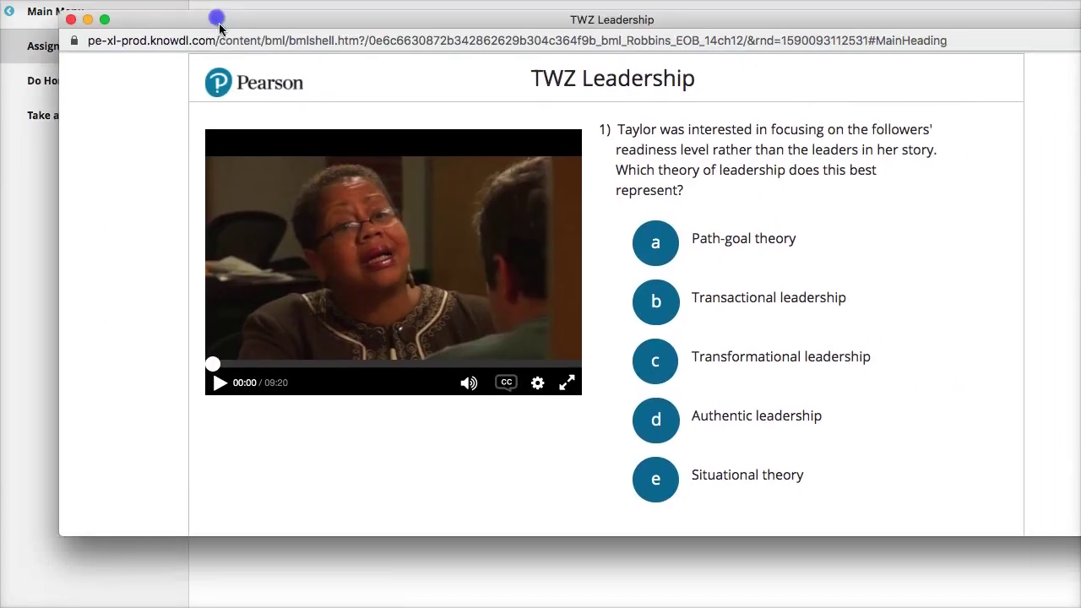
# Answer Transactional leadership, charismatic leader and task structure for questions 1–3, then close the quiz.
pyautogui.click(656, 303)
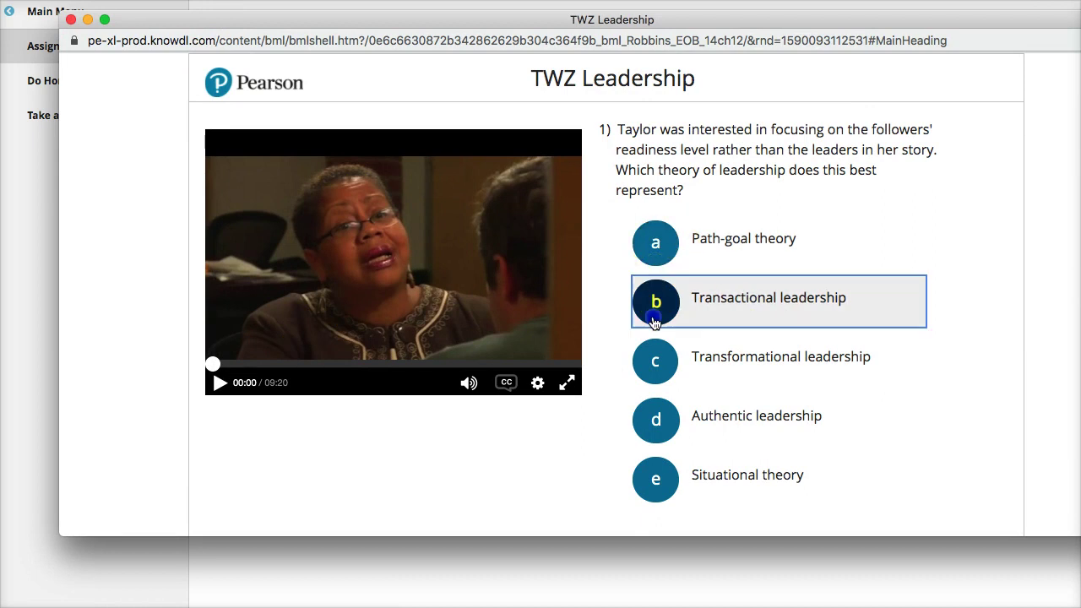
pyautogui.scroll(-1, 817, 351)
pyautogui.click(754, 501)
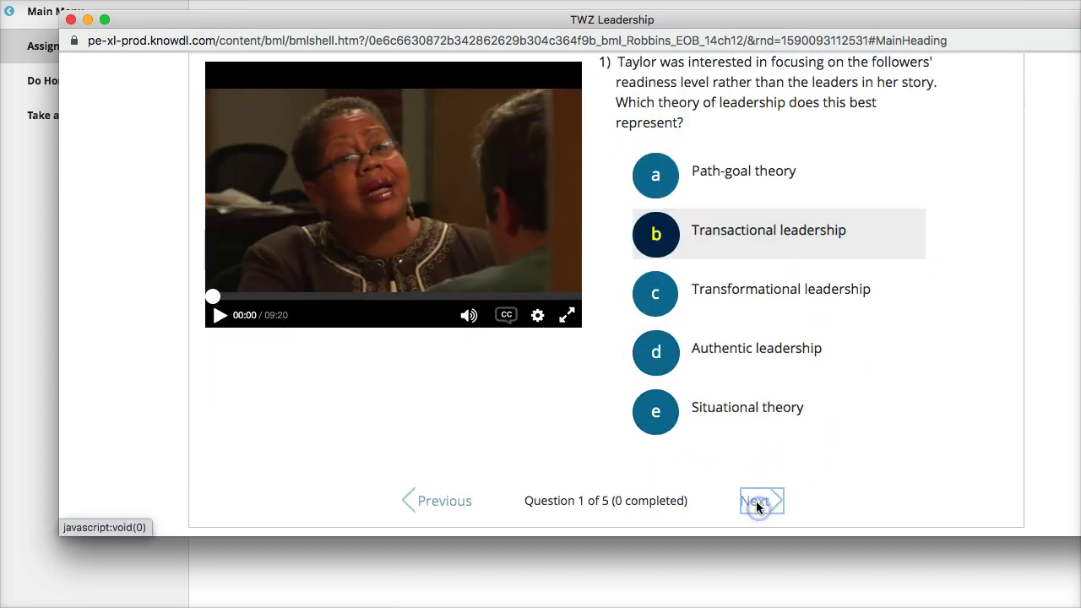
pyautogui.click(656, 294)
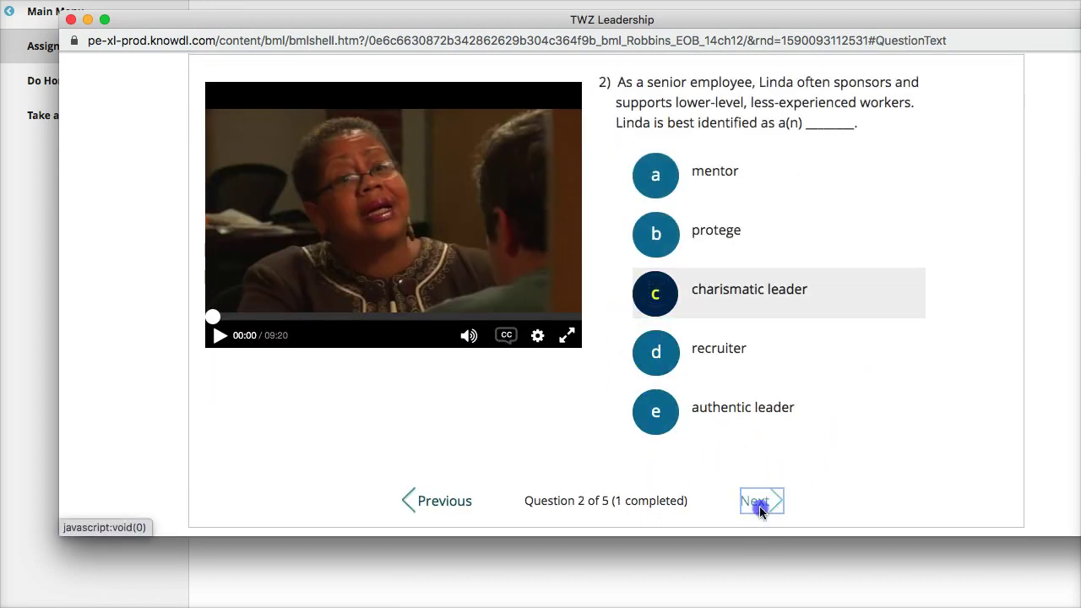
pyautogui.click(754, 501)
pyautogui.click(648, 415)
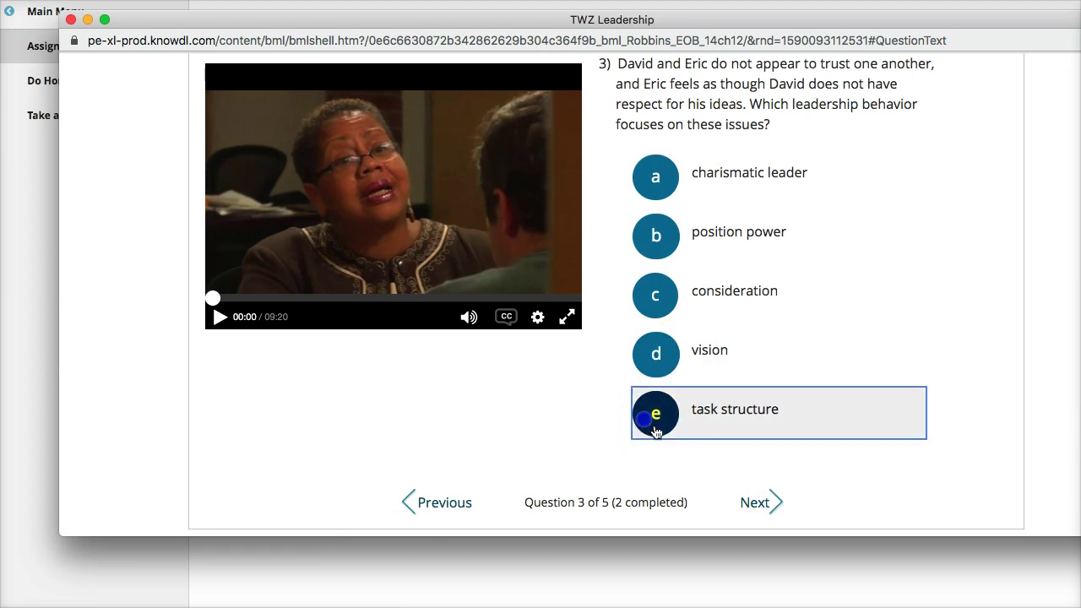
pyautogui.click(765, 510)
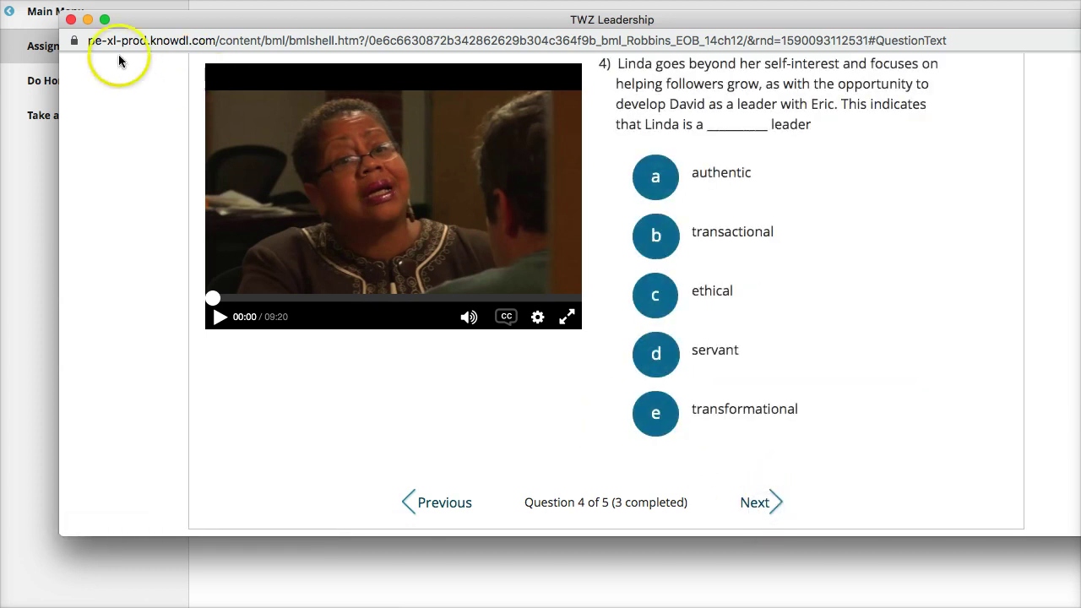
pyautogui.click(70, 21)
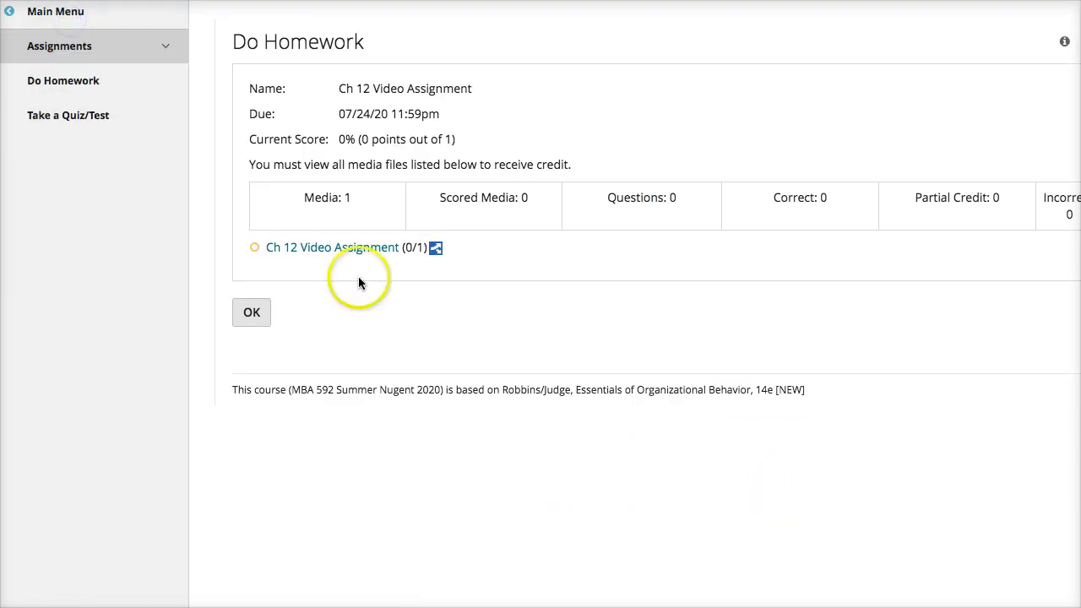
# Open the Ch 12 Try It Mini Sim on Leadership and launch the simulation window.
pyautogui.click(248, 312)
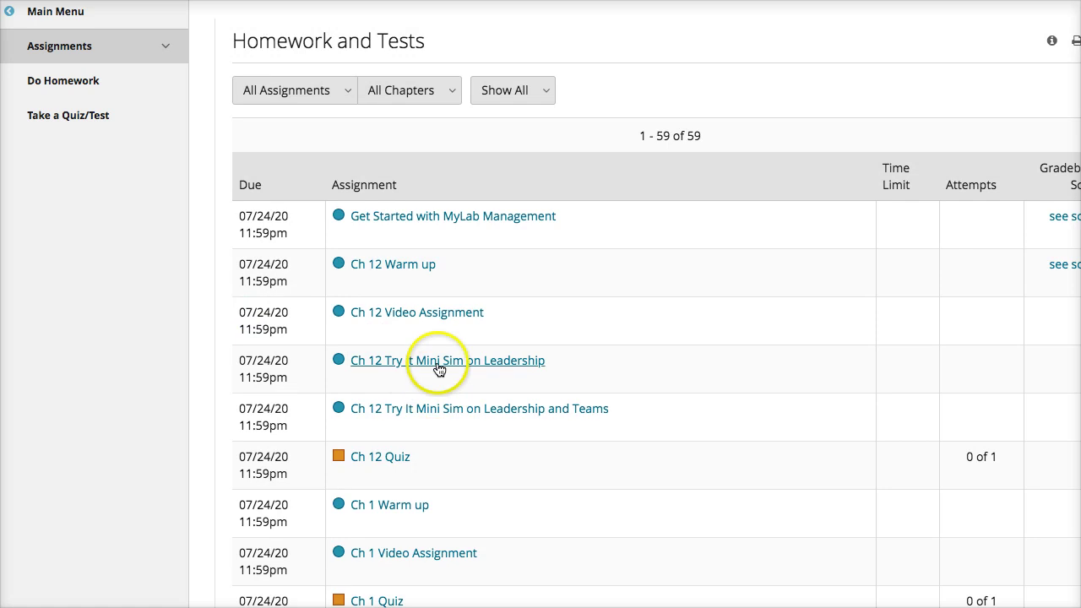
pyautogui.click(439, 363)
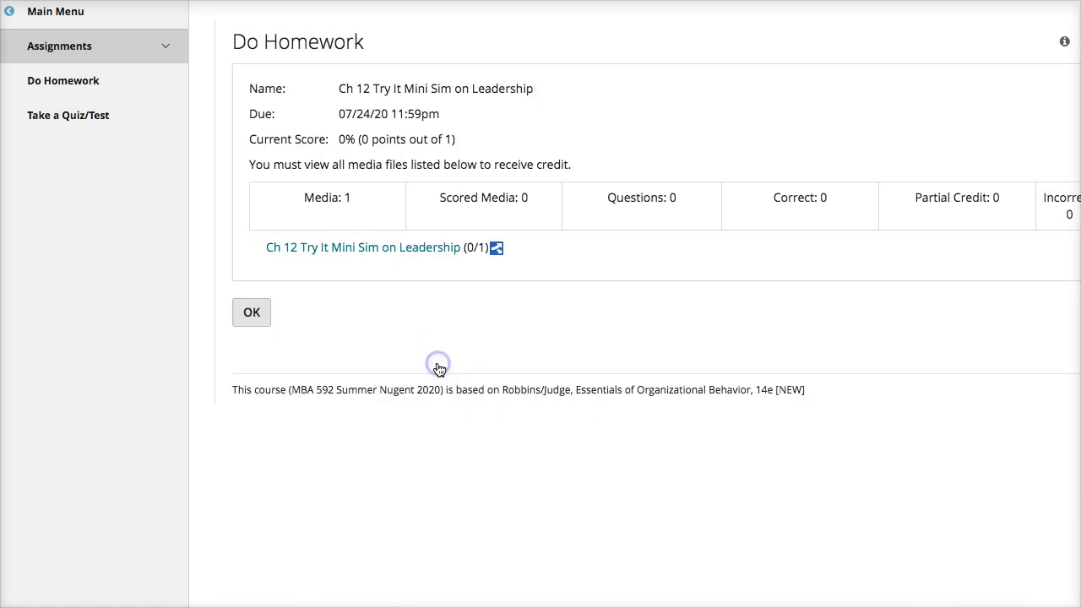
pyautogui.click(356, 247)
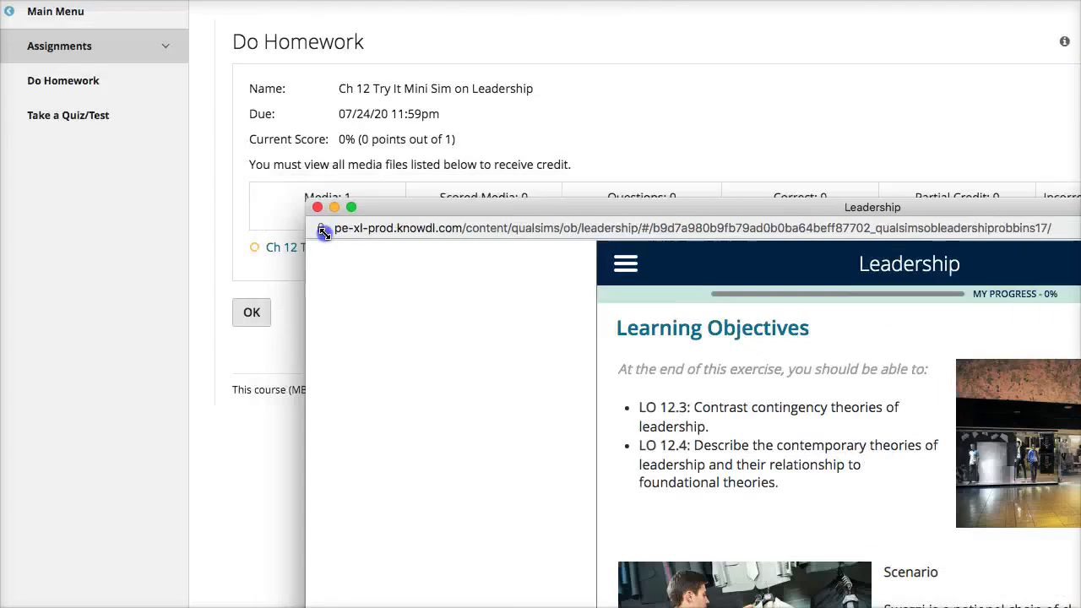
pyautogui.moveTo(413, 208); pyautogui.dragTo(145, 27)
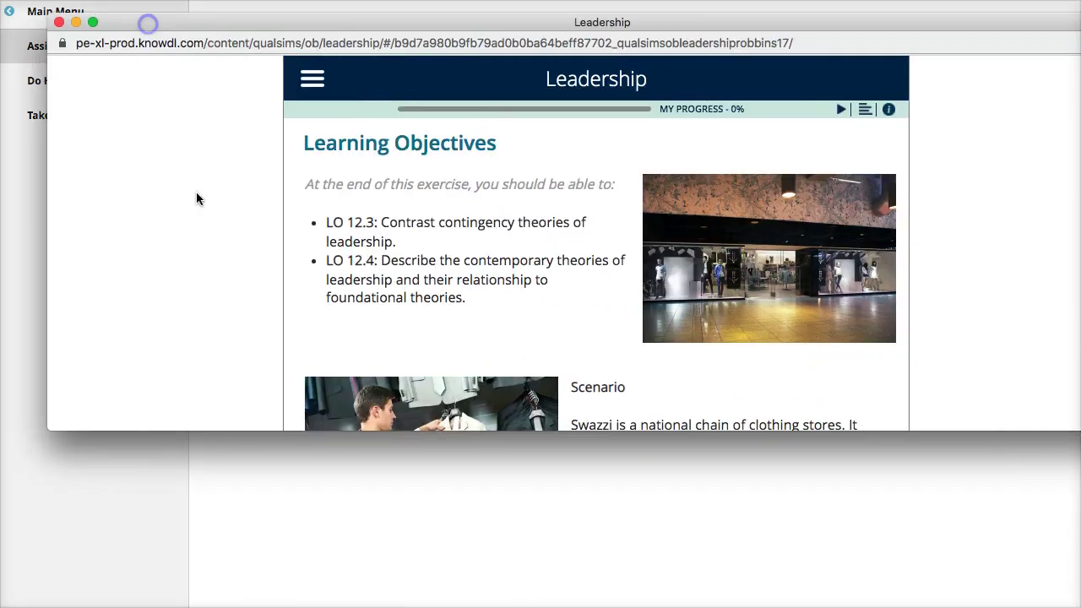
pyautogui.moveTo(227, 432); pyautogui.dragTo(214, 604)
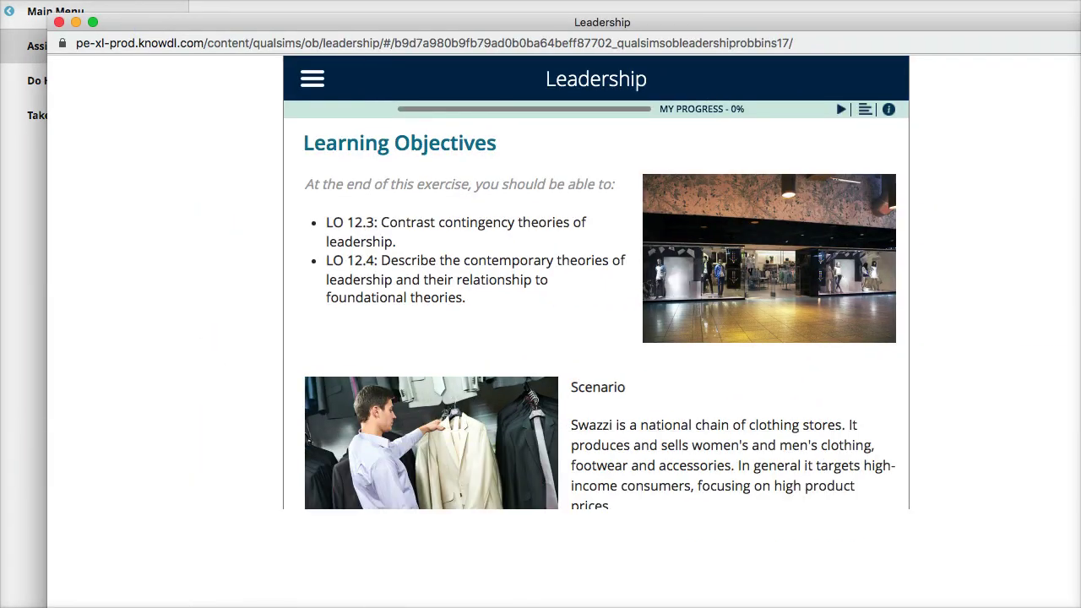
pyautogui.scroll(-3, 484, 272)
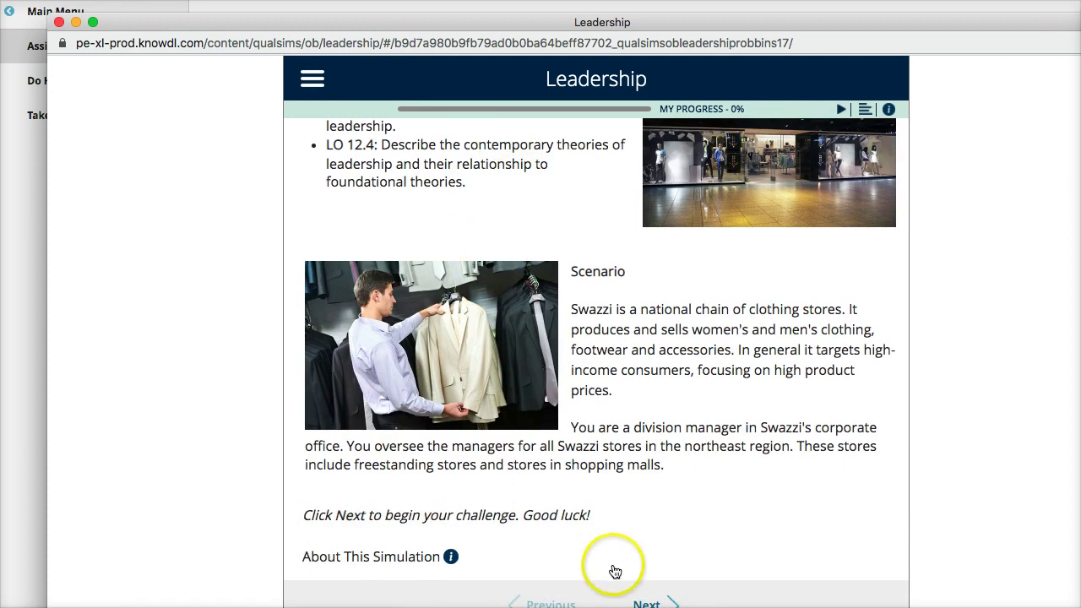
# Page through the flagship store problem, advisors' advice and store visit to the theory decision.
pyautogui.click(652, 603)
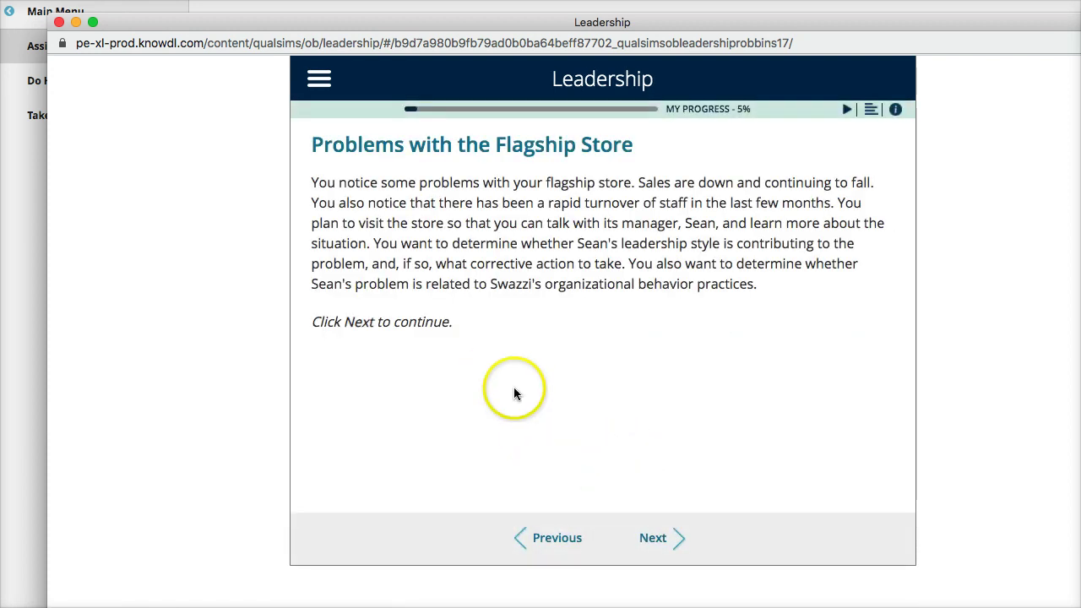
pyautogui.click(646, 532)
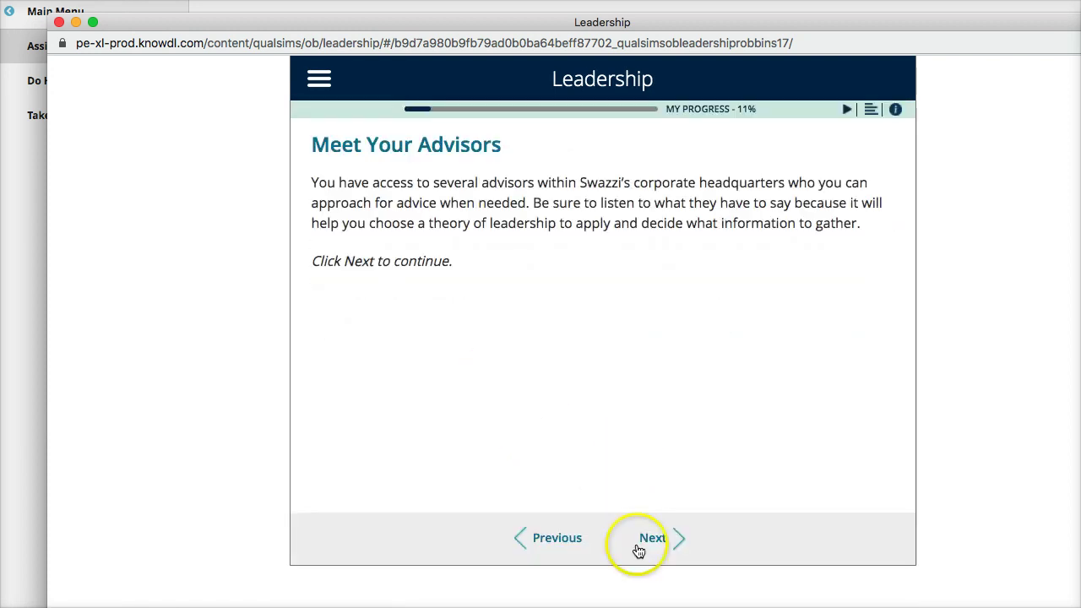
pyautogui.click(651, 543)
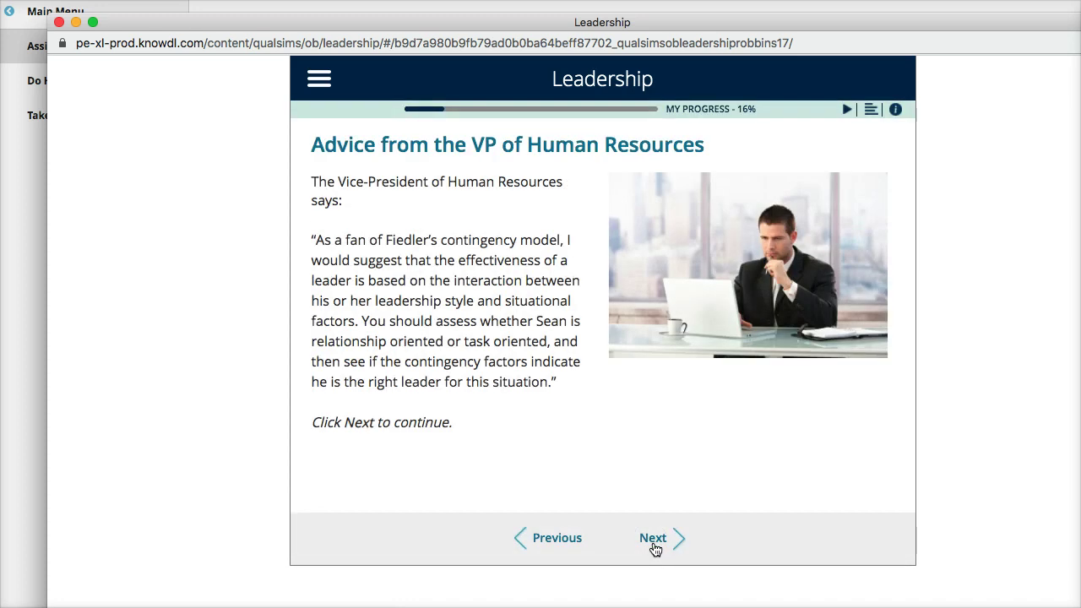
pyautogui.click(653, 542)
pyautogui.click(654, 542)
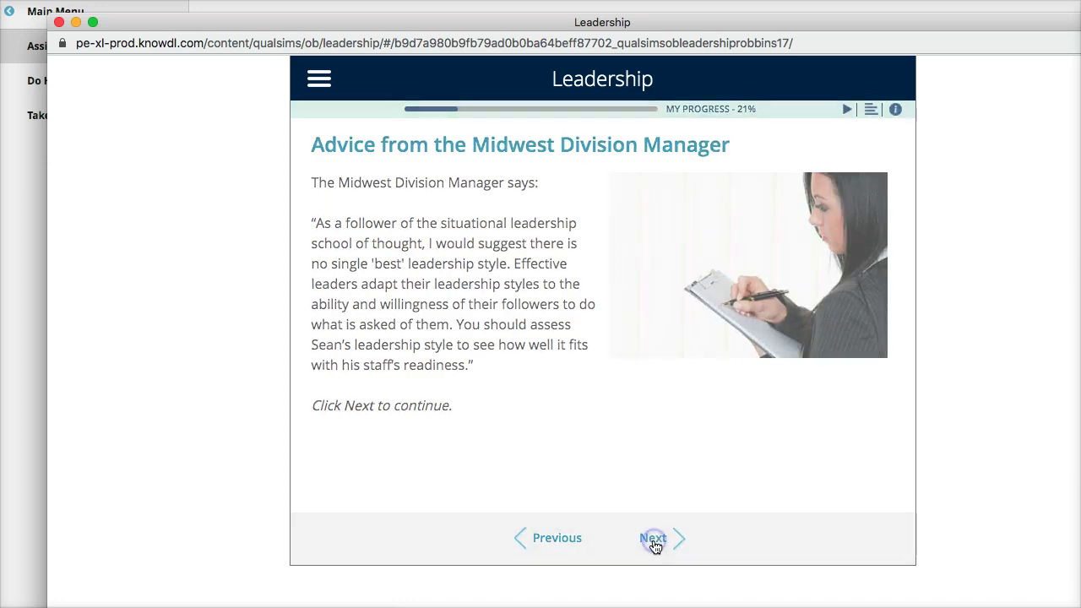
pyautogui.click(654, 547)
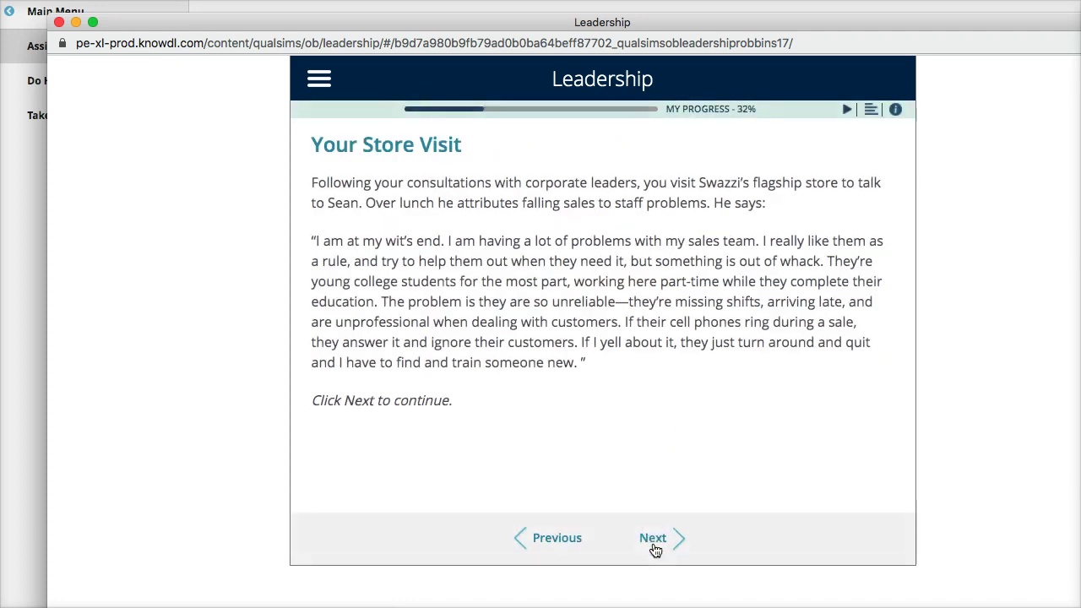
pyautogui.click(652, 543)
# Choose the Fiedler model as the leadership theory and submit it.
pyautogui.click(473, 466)
pyautogui.scroll(-3, 473, 466)
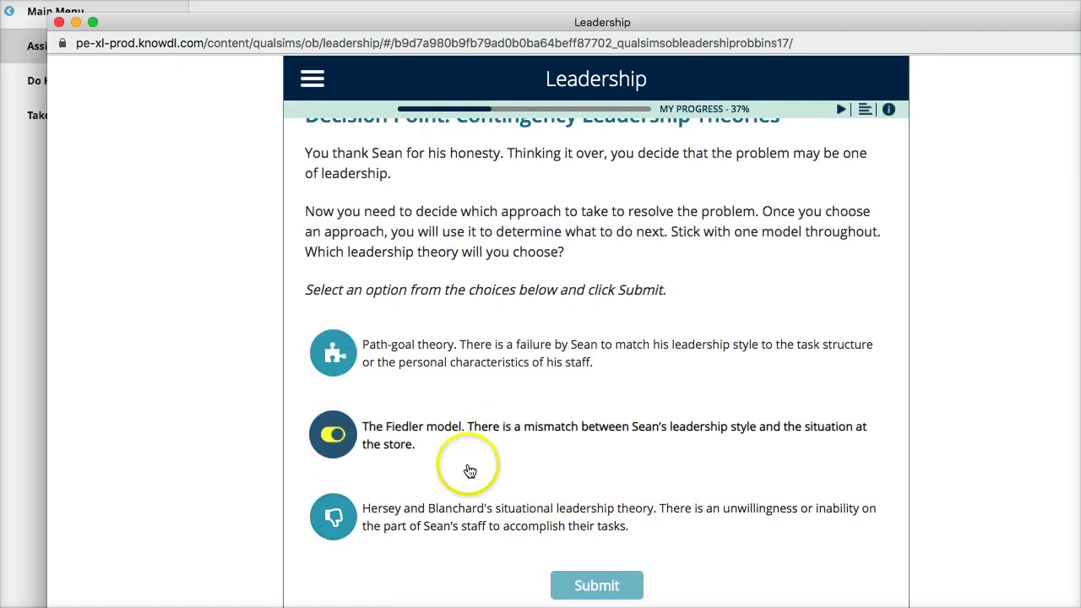
pyautogui.scroll(1, 330, 271)
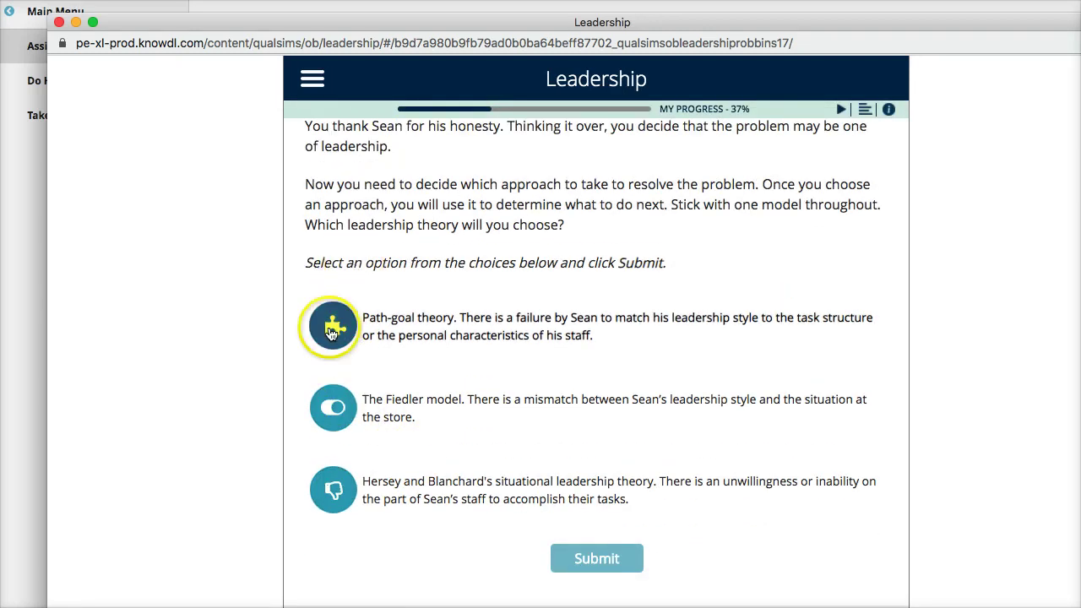
pyautogui.click(330, 409)
pyautogui.click(597, 556)
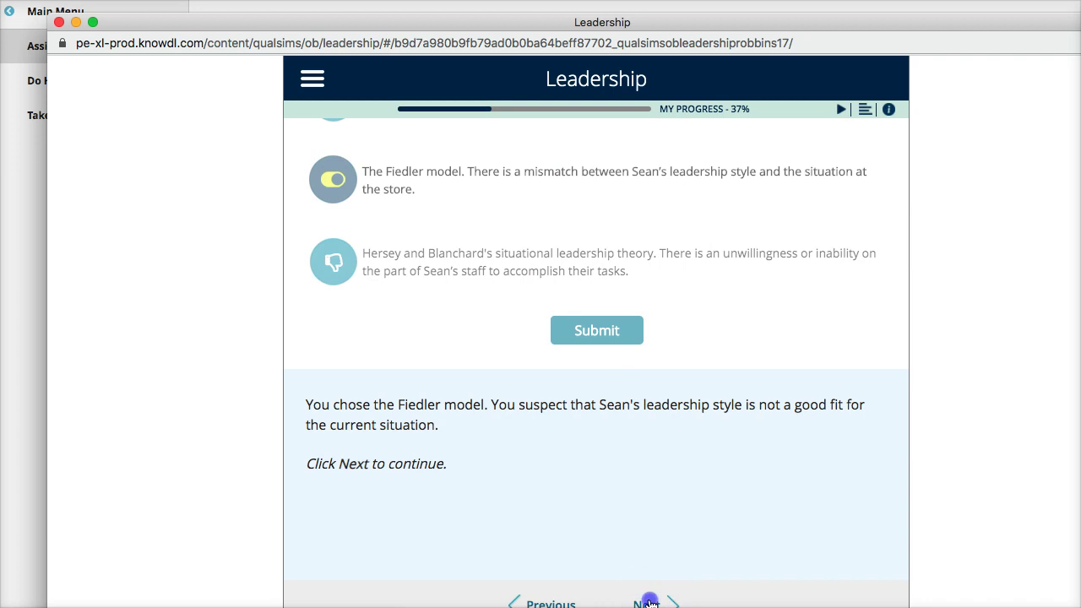
# View the Midwest Division Manager's advice on Sean's leadership style, then close the simulation.
pyautogui.click(648, 602)
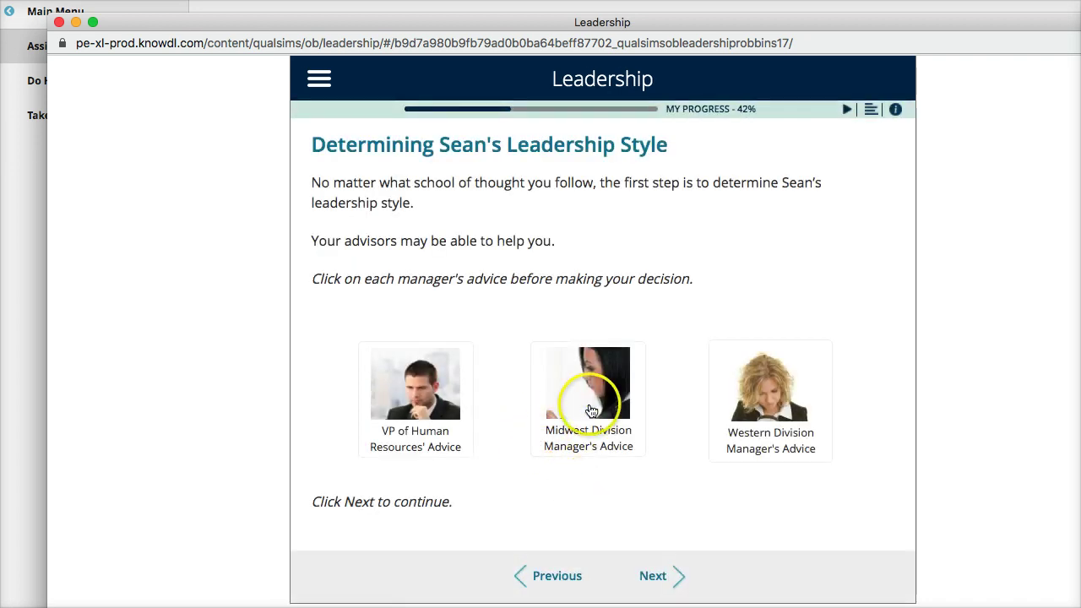
pyautogui.click(591, 410)
pyautogui.click(681, 472)
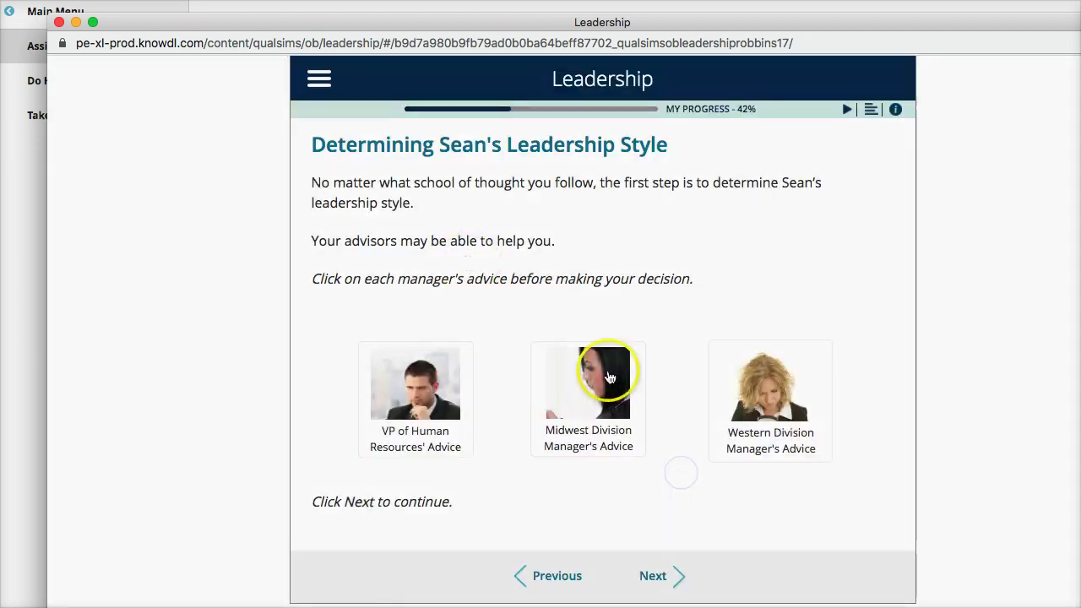
pyautogui.click(60, 21)
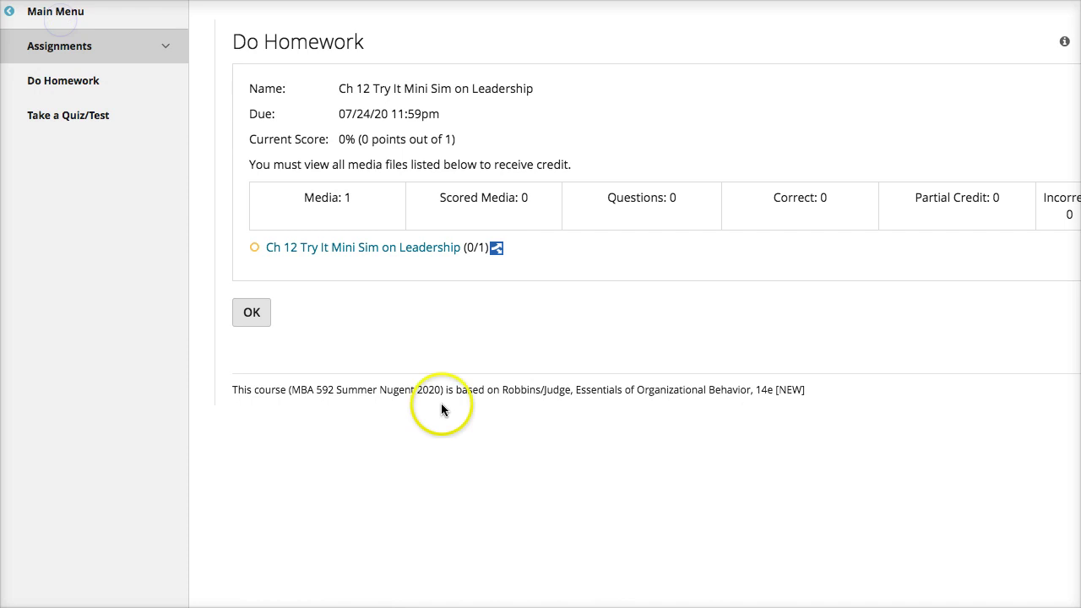
# Return to the assignment list and start the Ch 12 Quiz.
pyautogui.click(245, 313)
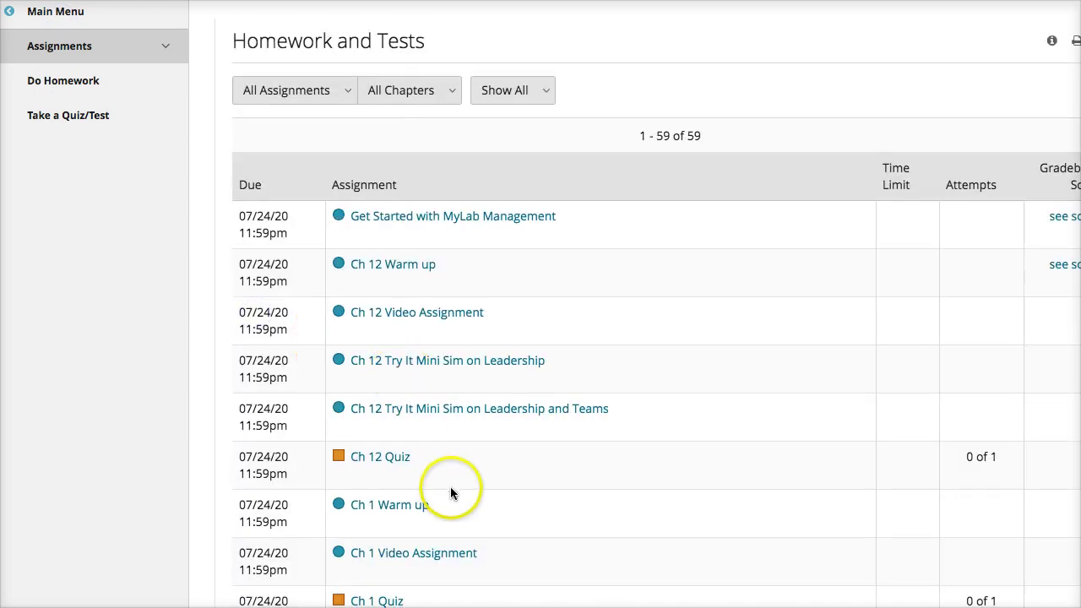
pyautogui.scroll(-3, 484, 435)
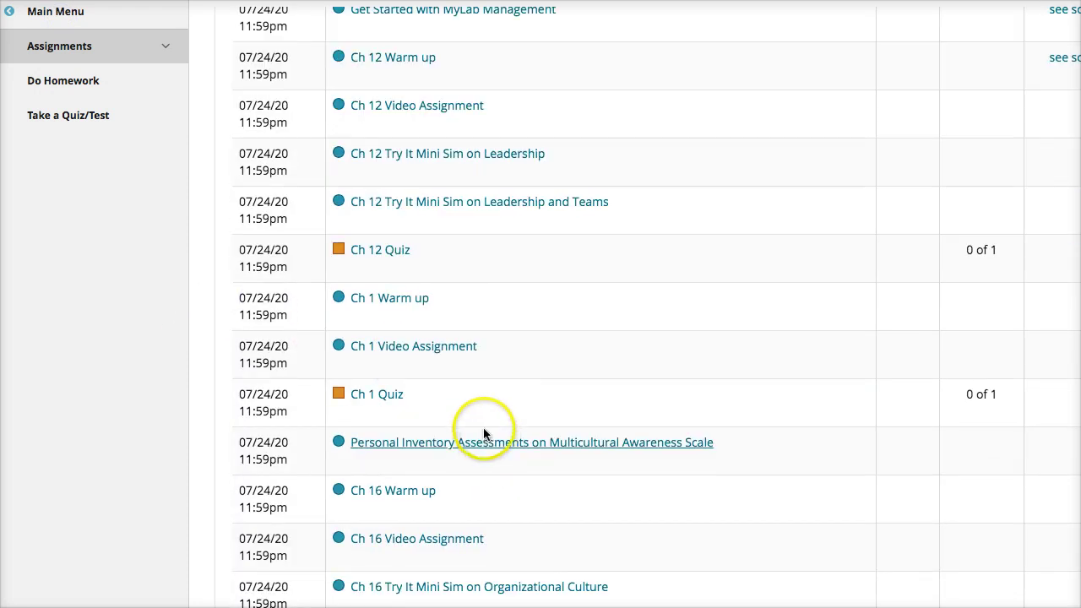
pyautogui.click(382, 252)
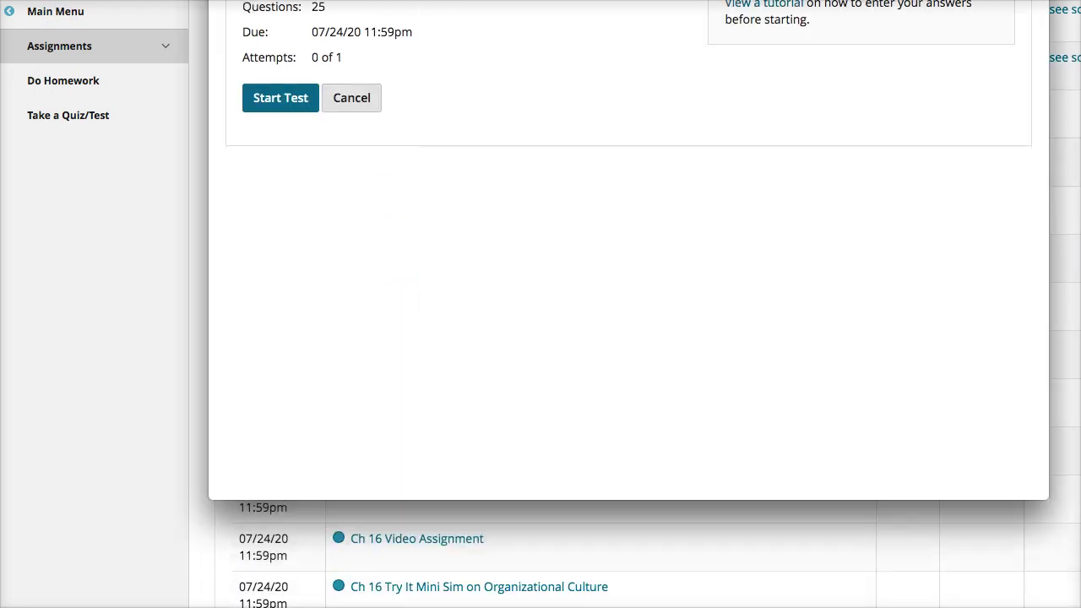
pyautogui.click(251, 311)
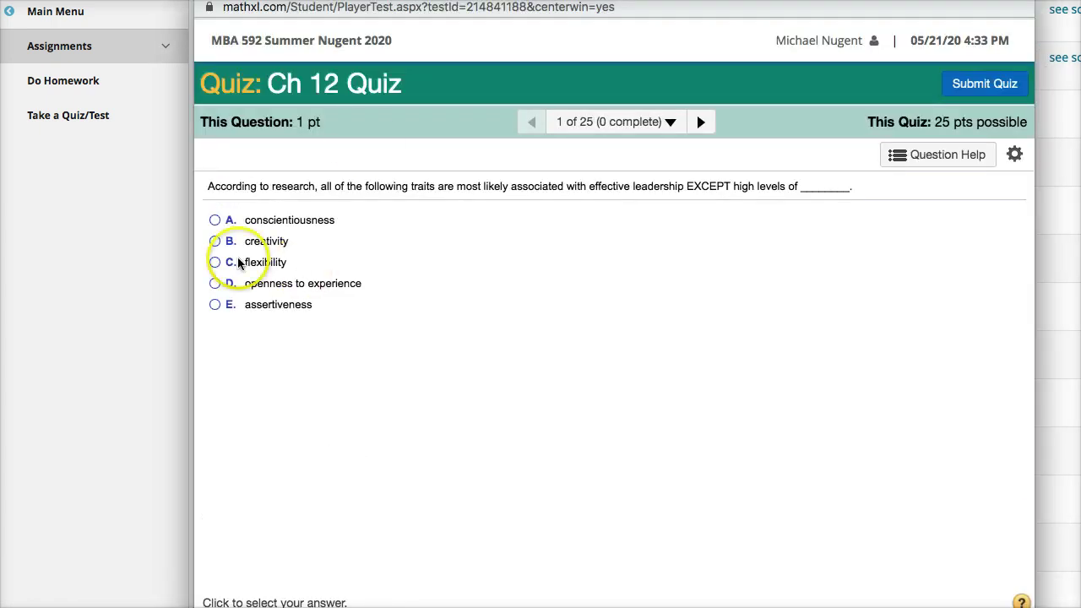
# Answer question 1 with creativity, advance to question 2, then leave the unfinished quiz.
pyautogui.click(215, 243)
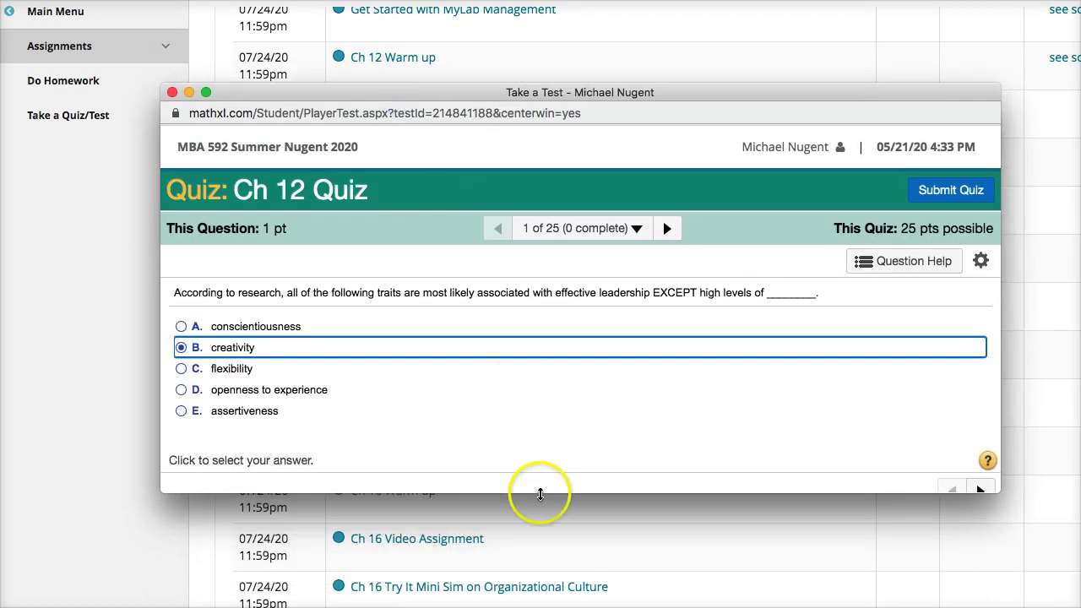
pyautogui.click(978, 591)
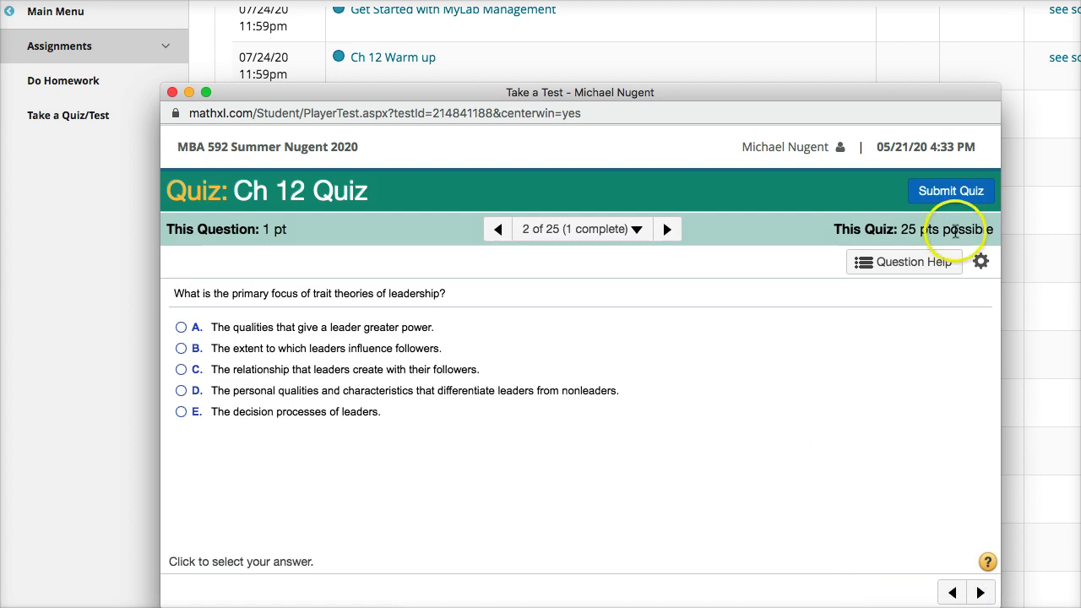
pyautogui.click(172, 93)
pyautogui.click(744, 43)
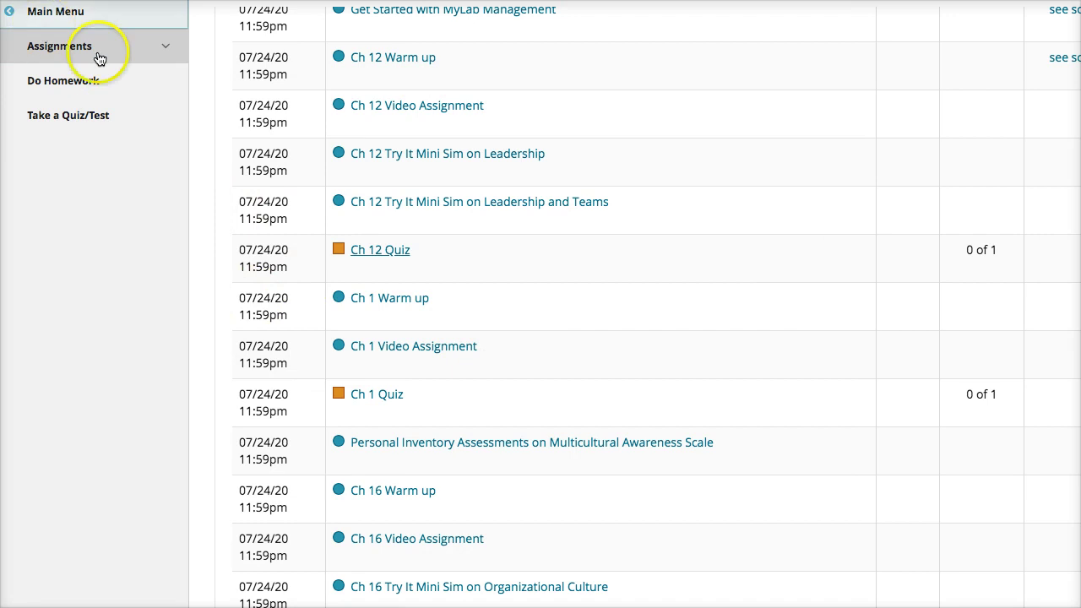
# Check the 50% overall Results and the Homework and Tests list, then return to Blackboard Announcements.
pyautogui.click(42, 11)
pyautogui.click(47, 220)
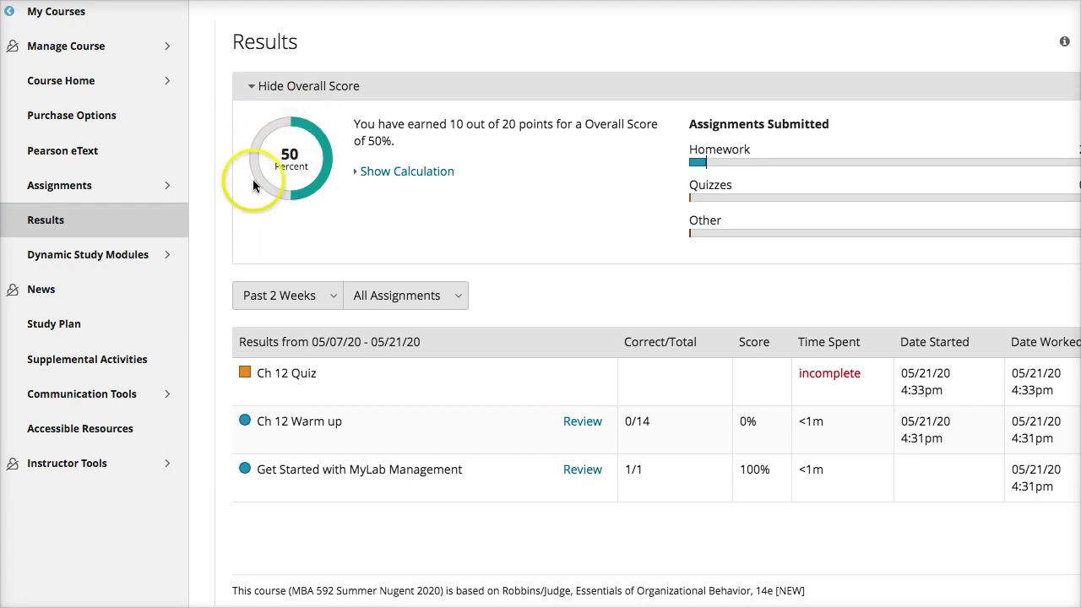
pyautogui.click(41, 191)
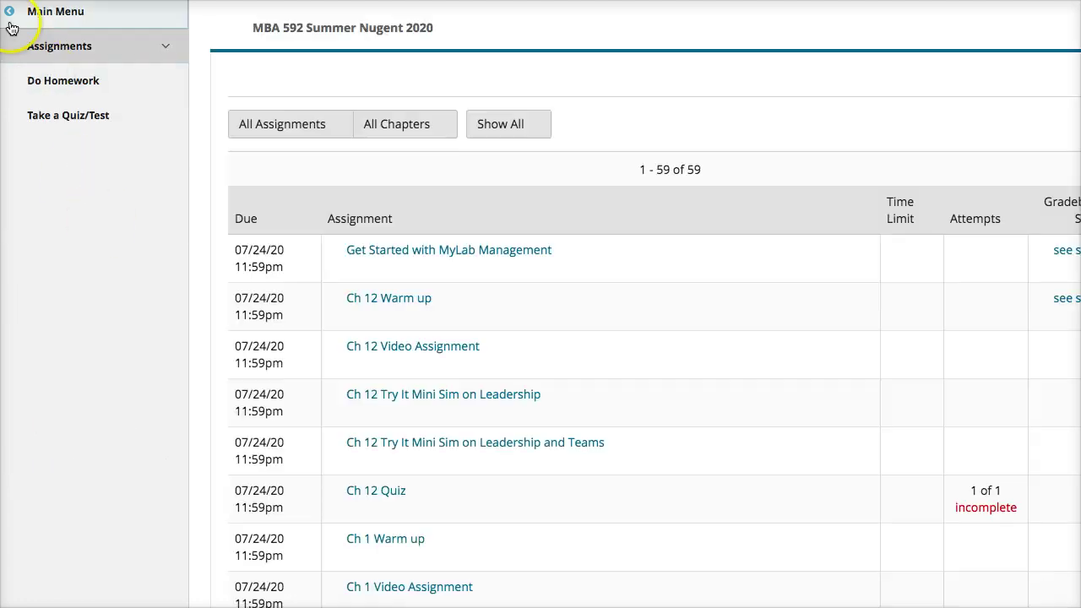
pyautogui.click(12, 26)
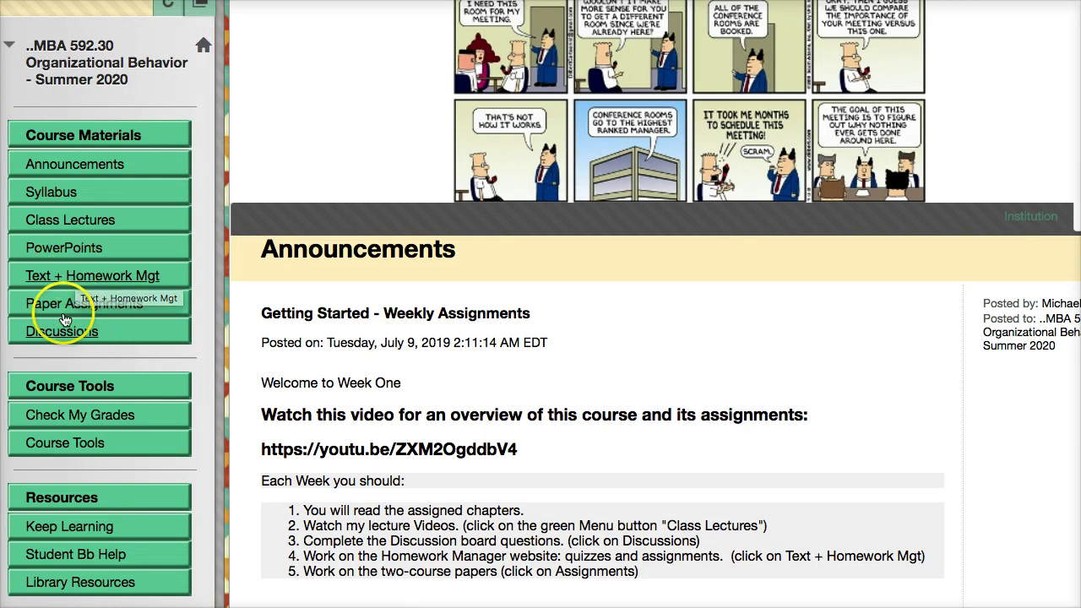
# Browse Paper Assignments and open the 200-point CEO Profile Paper upload preview.
pyautogui.click(71, 305)
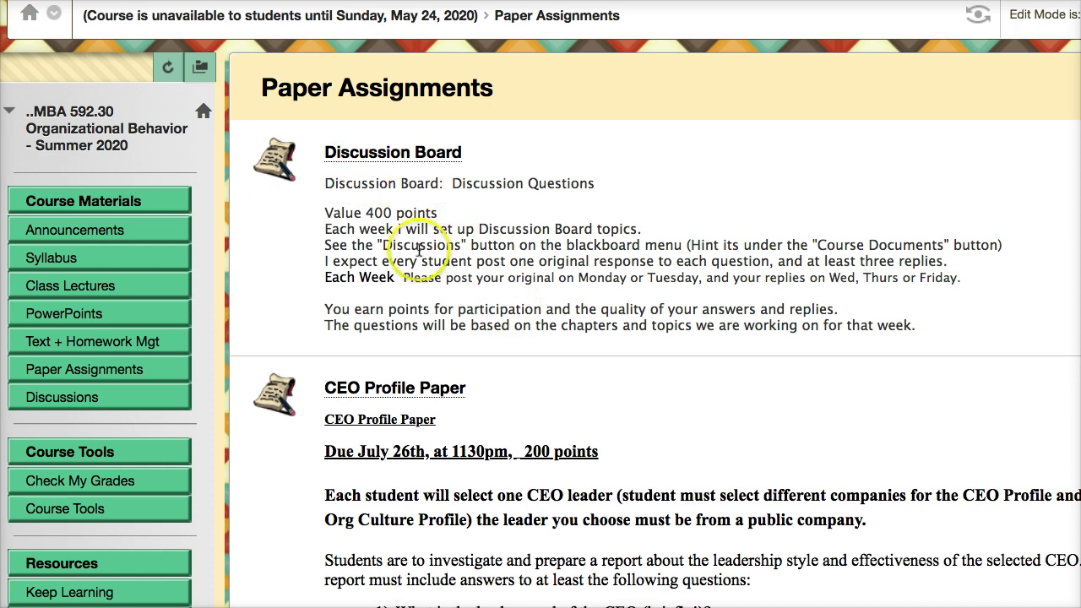
pyautogui.scroll(-3, 422, 278)
pyautogui.scroll(-7, 348, 198)
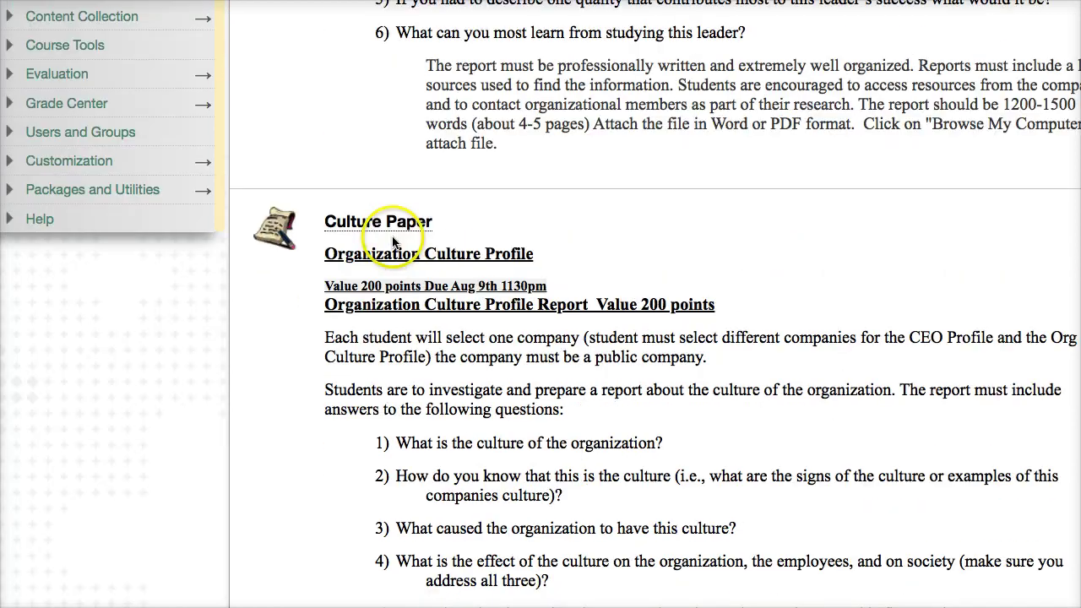
pyautogui.scroll(6, 379, 357)
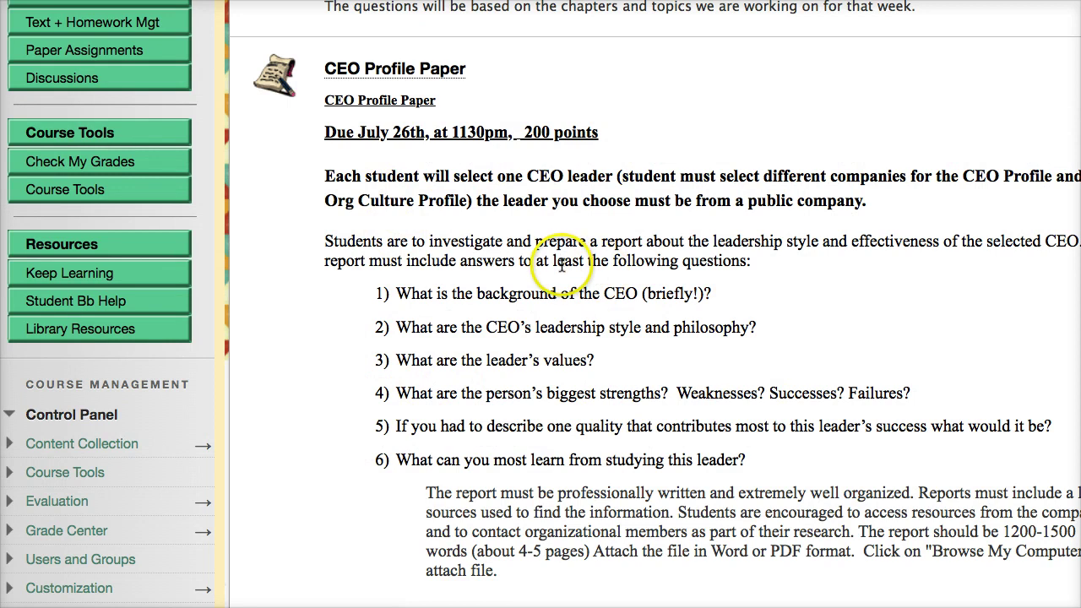
pyautogui.scroll(-1, 610, 335)
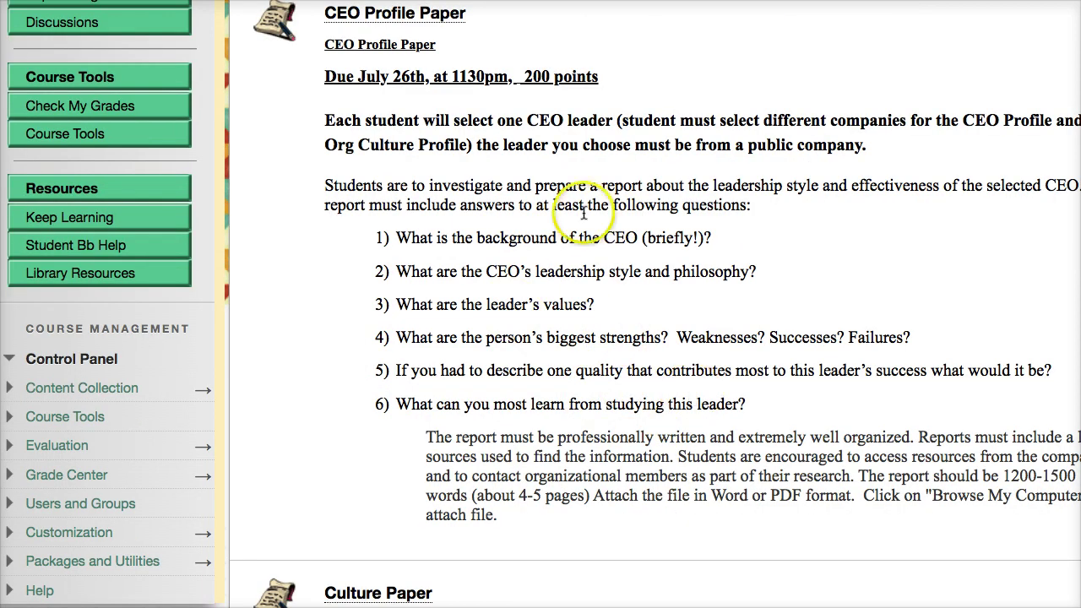
pyautogui.scroll(2, 397, 127)
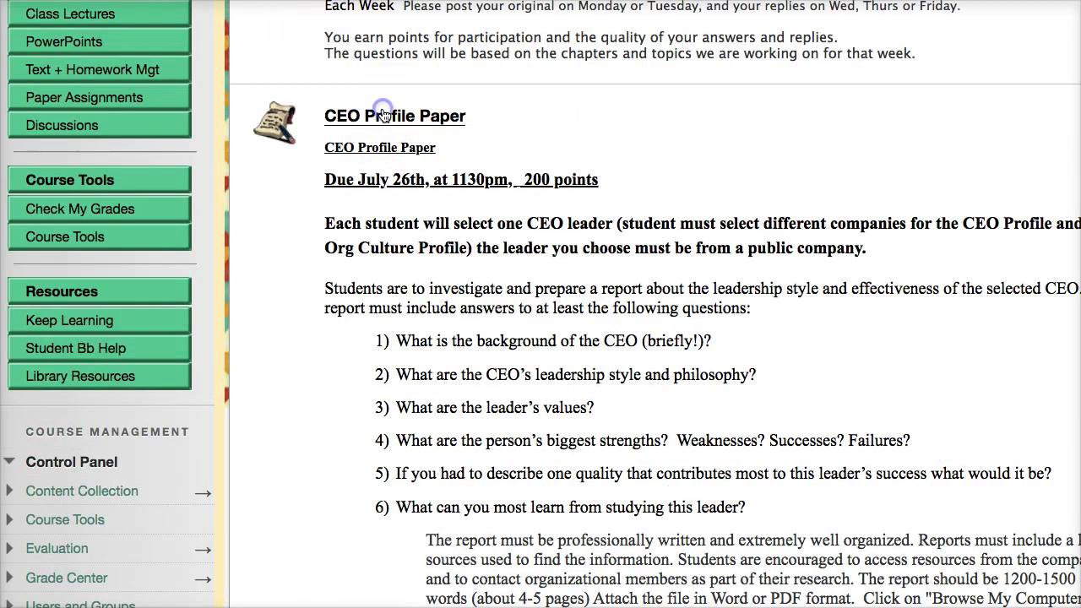
pyautogui.click(382, 116)
pyautogui.scroll(-2, 495, 212)
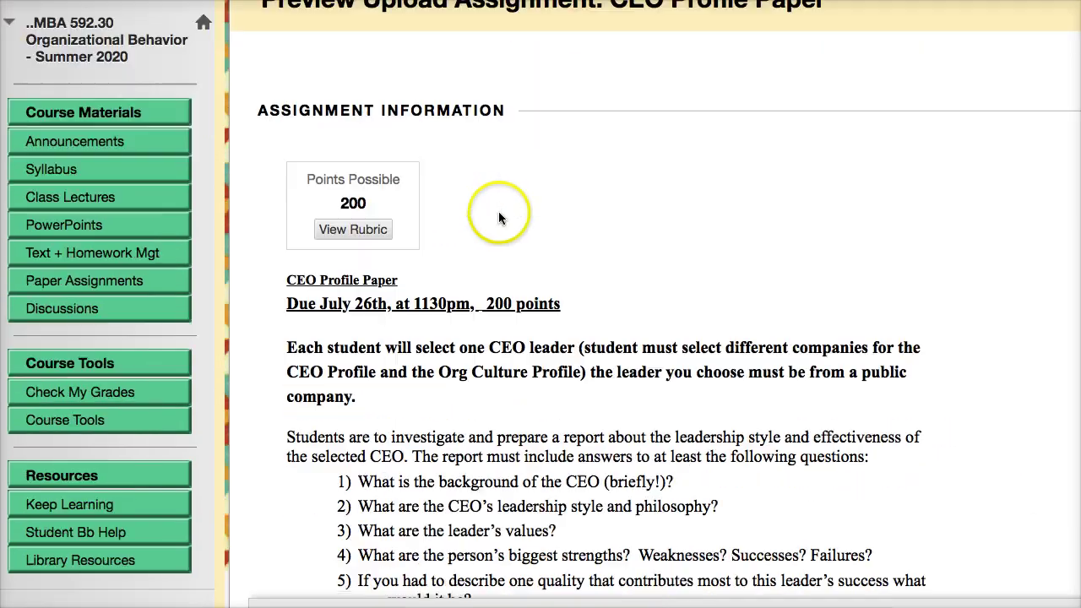
# Read through the CEO Profile Paper rubric, exit it, and submit the assignment preview.
pyautogui.click(346, 230)
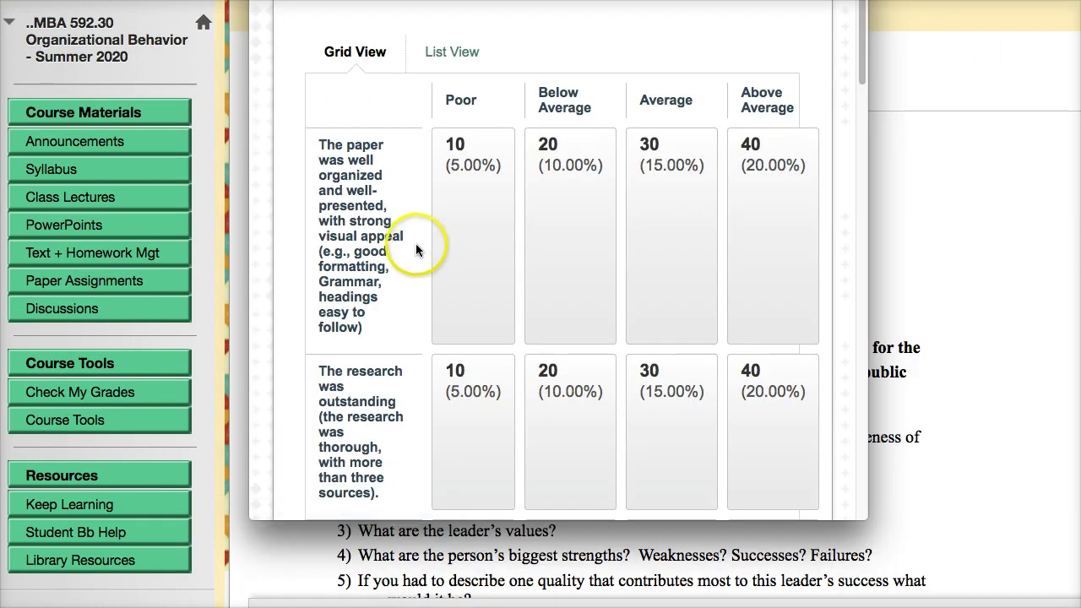
pyautogui.scroll(-5, 419, 246)
pyautogui.scroll(-8, 422, 246)
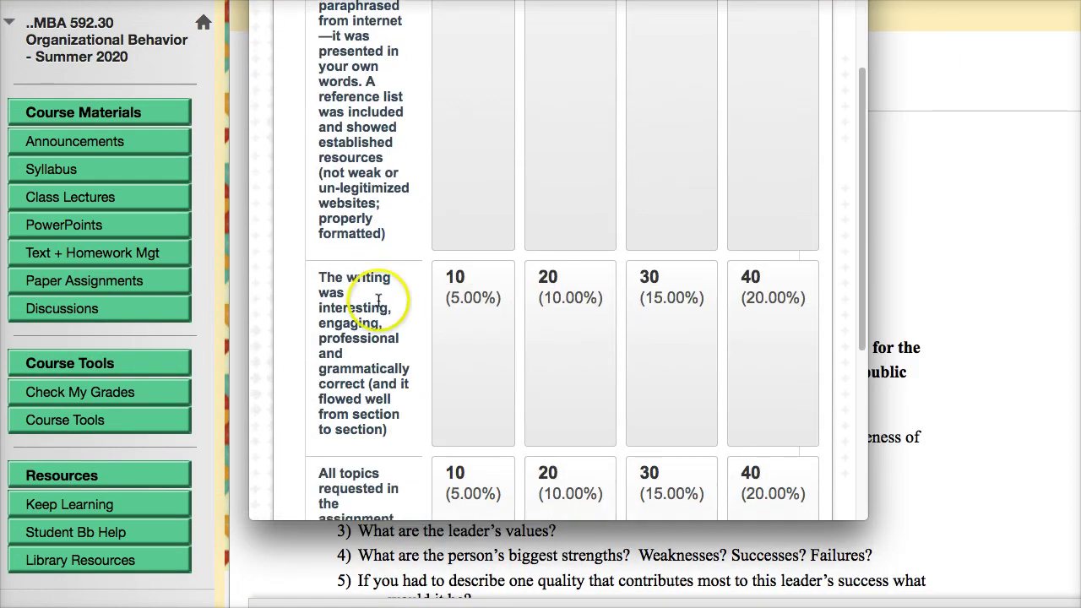
pyautogui.scroll(-2, 388, 324)
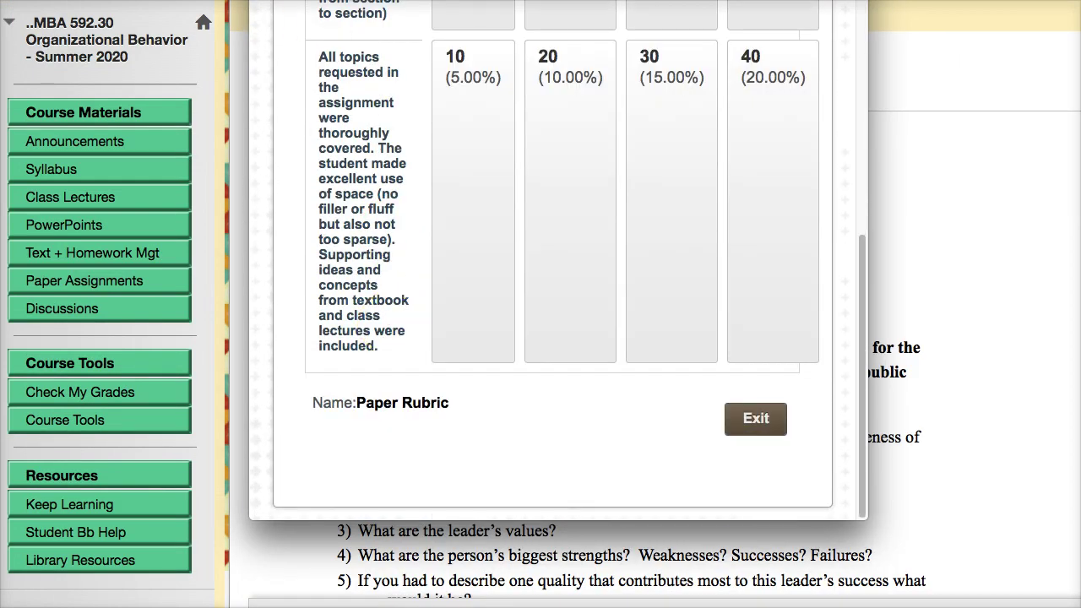
pyautogui.click(756, 418)
pyautogui.scroll(-10, 509, 242)
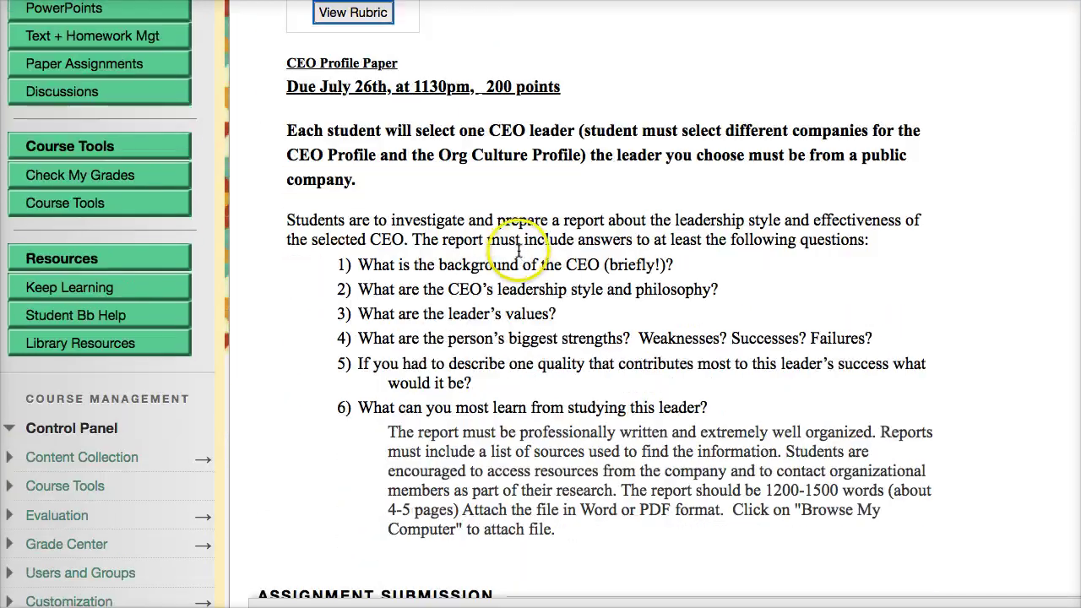
pyautogui.scroll(-3, 518, 253)
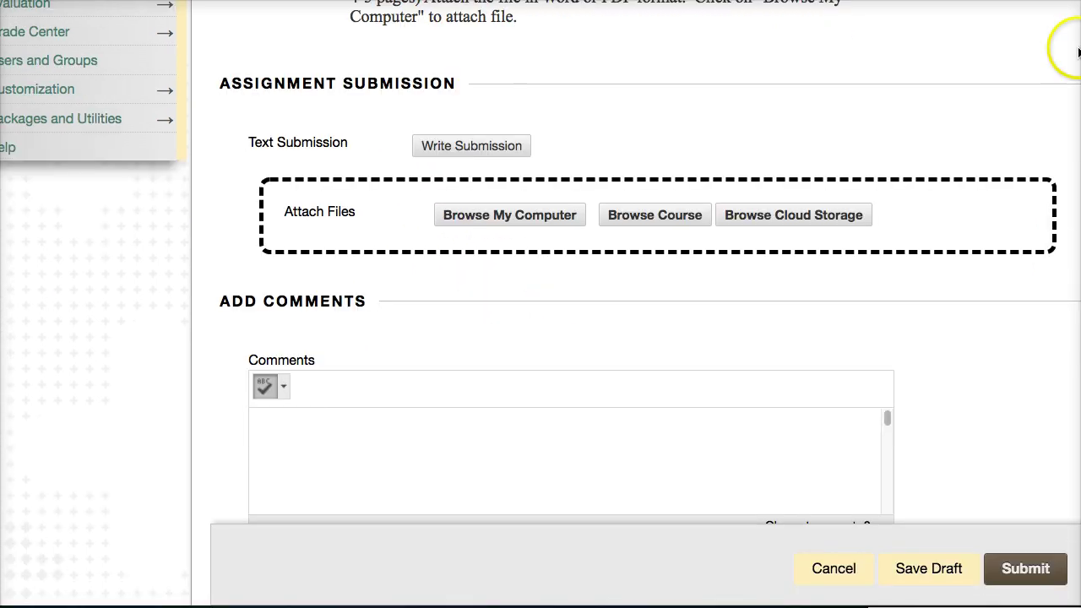
pyautogui.click(1021, 568)
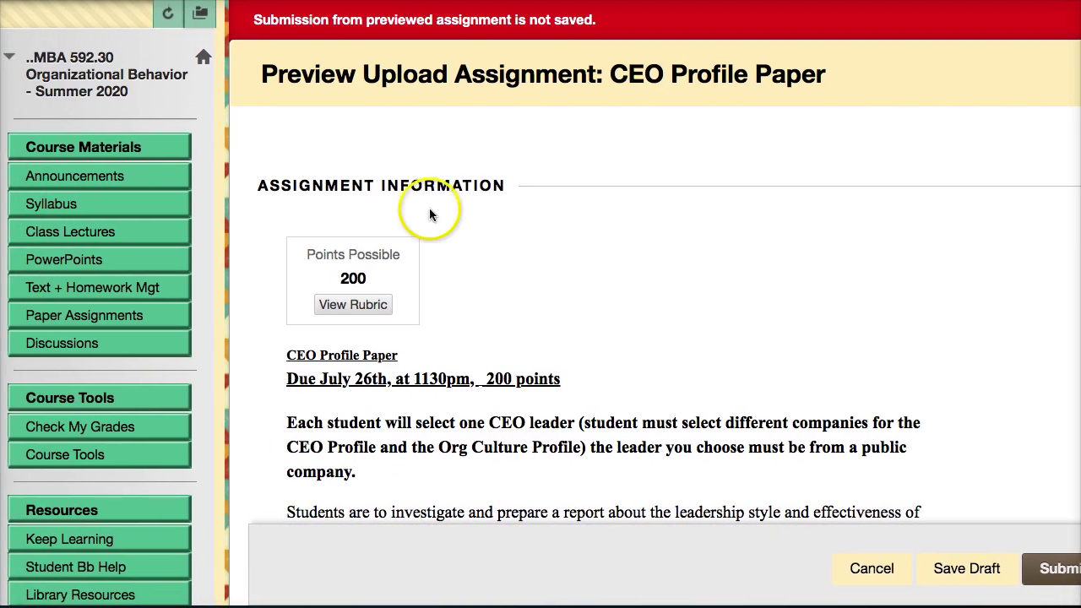
# Revisit Paper Assignments, then open the Discussion Board from the sidebar.
pyautogui.click(85, 315)
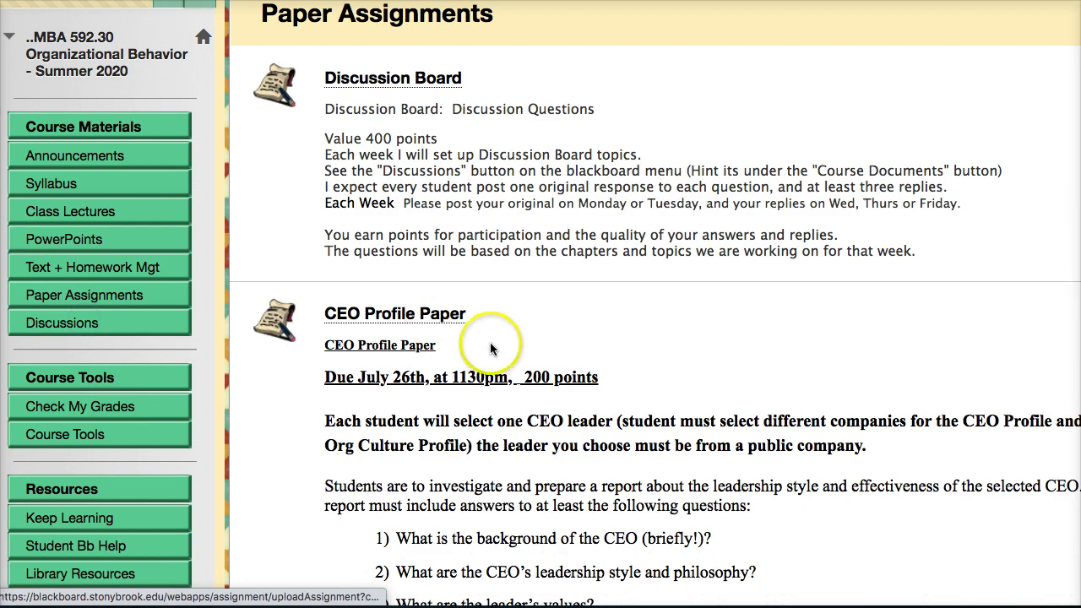
pyautogui.scroll(-3, 507, 380)
pyautogui.scroll(-7, 538, 366)
pyautogui.scroll(5, 534, 365)
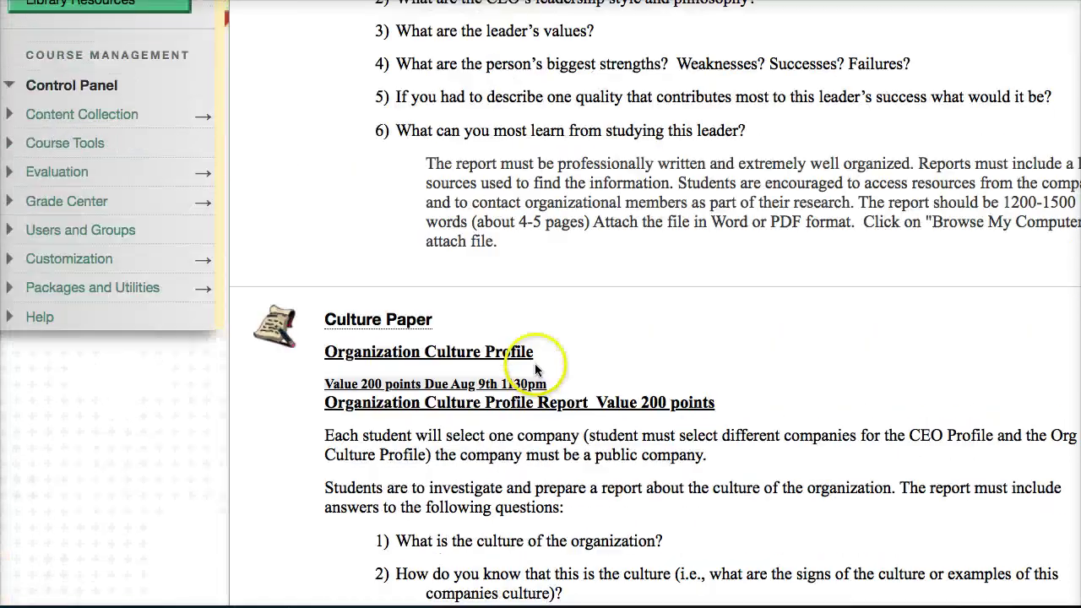
pyautogui.scroll(5, 532, 365)
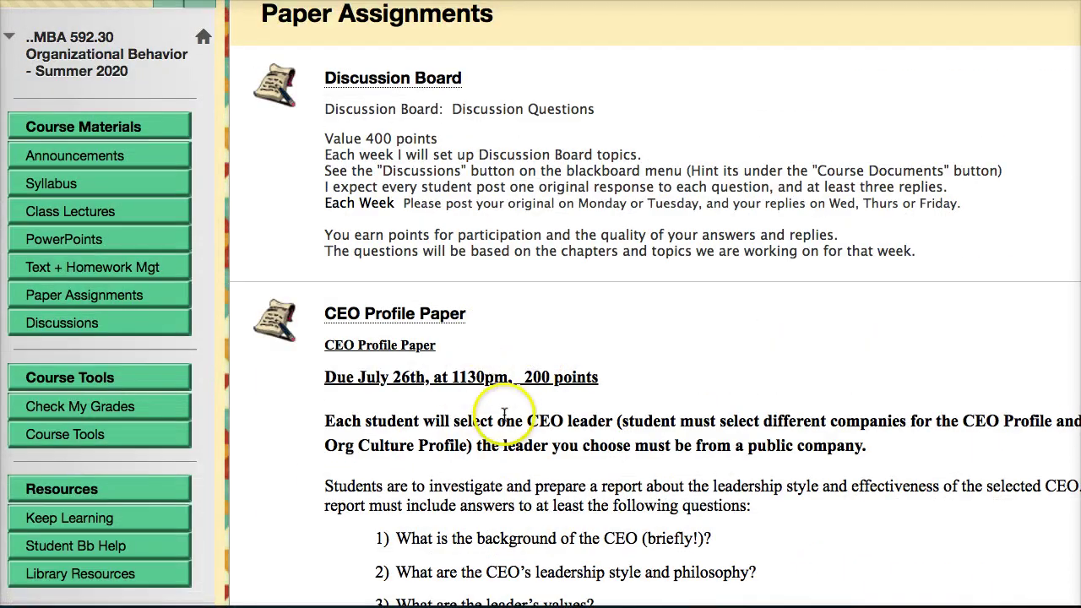
pyautogui.scroll(-15, 391, 391)
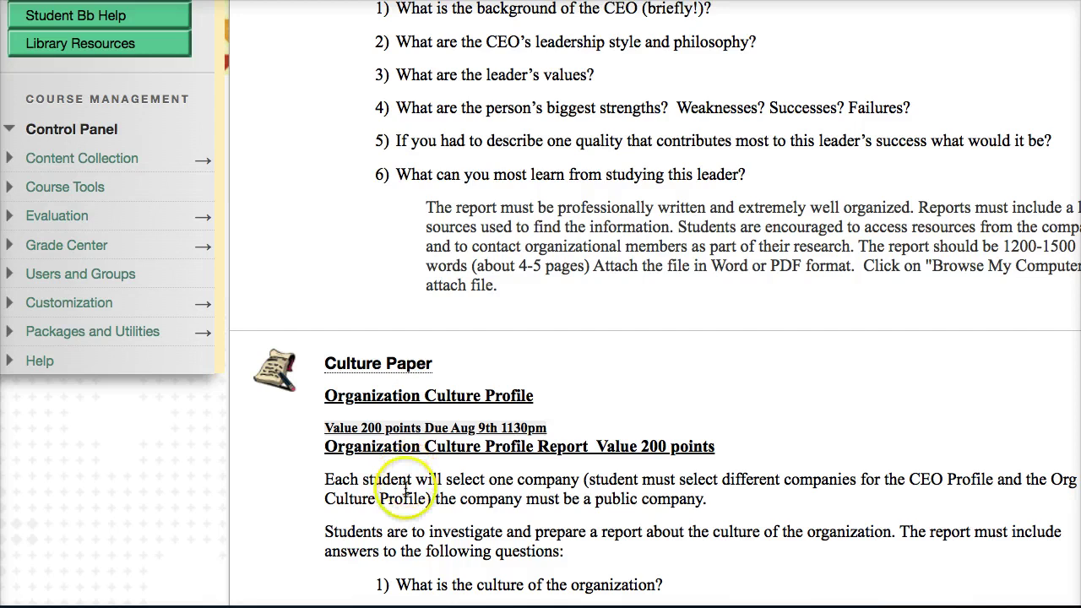
pyautogui.scroll(15, 407, 487)
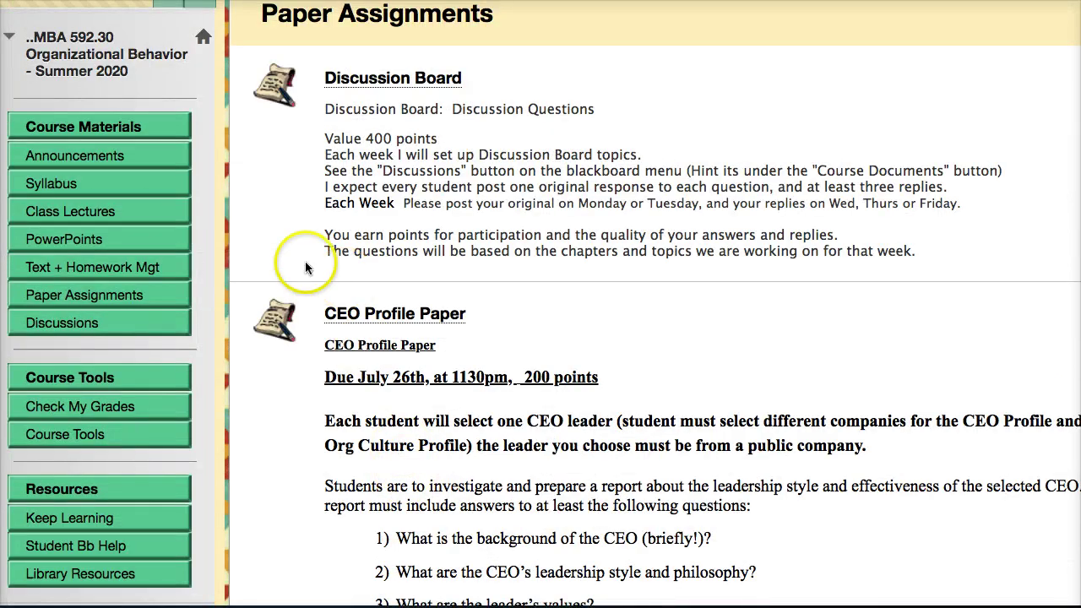
pyautogui.click(58, 326)
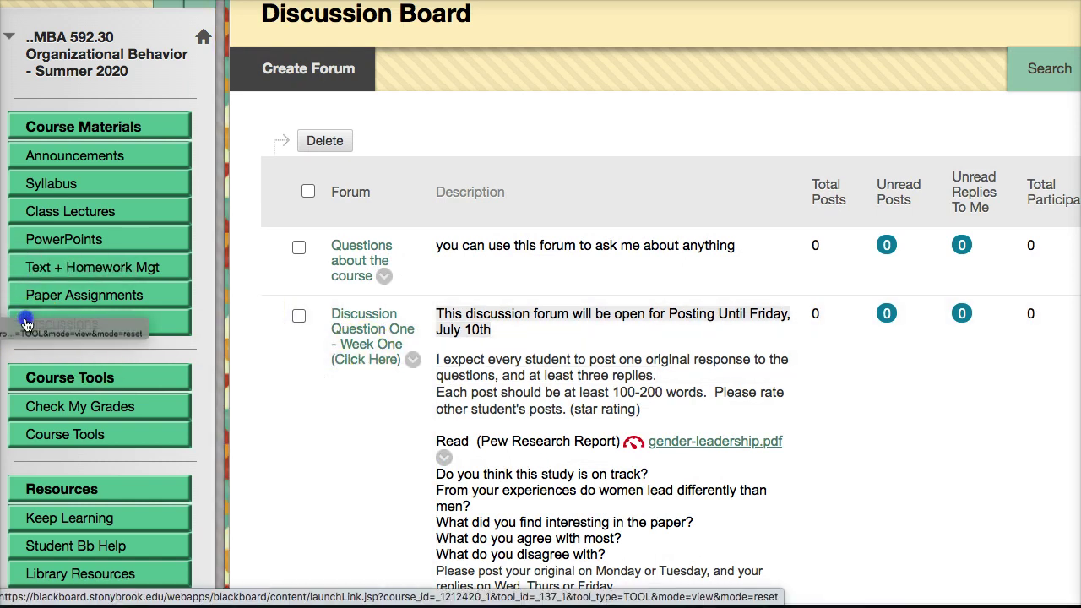
pyautogui.click(22, 322)
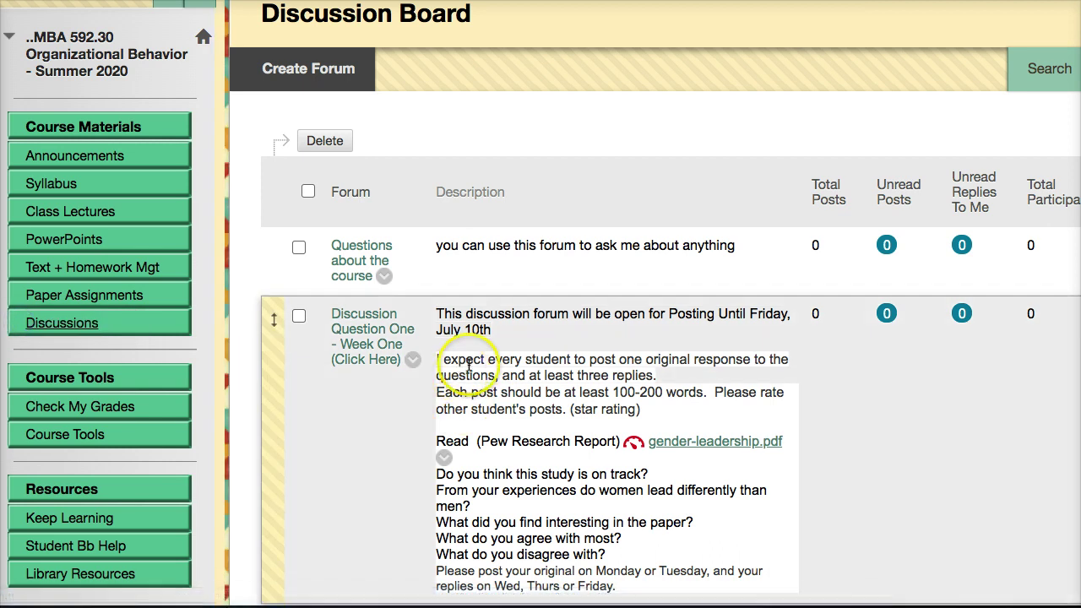
pyautogui.scroll(-3, 473, 337)
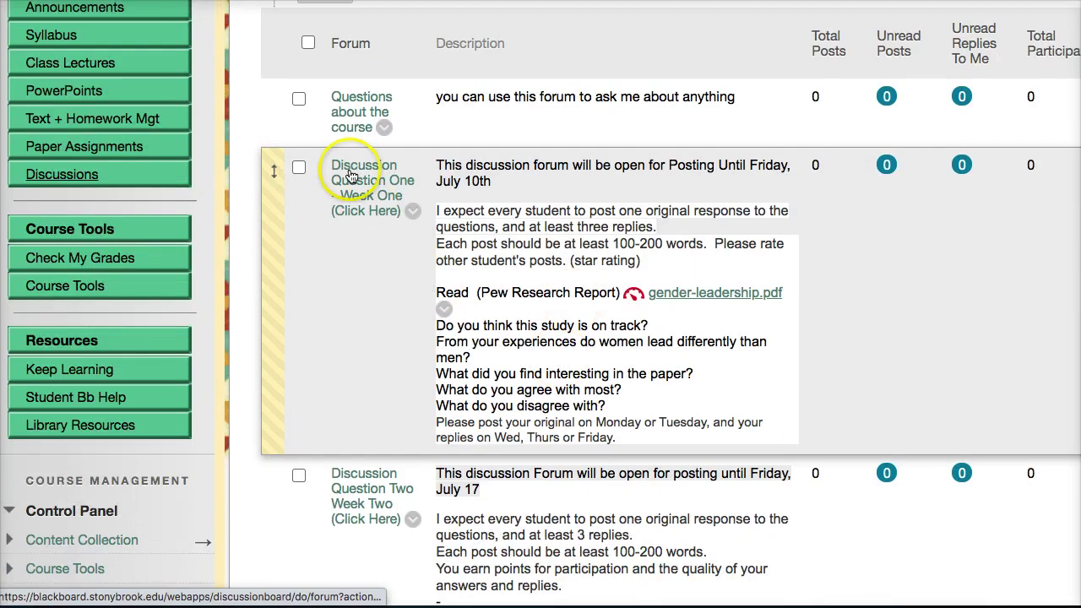
pyautogui.scroll(-5, 367, 246)
pyautogui.scroll(-20, 359, 451)
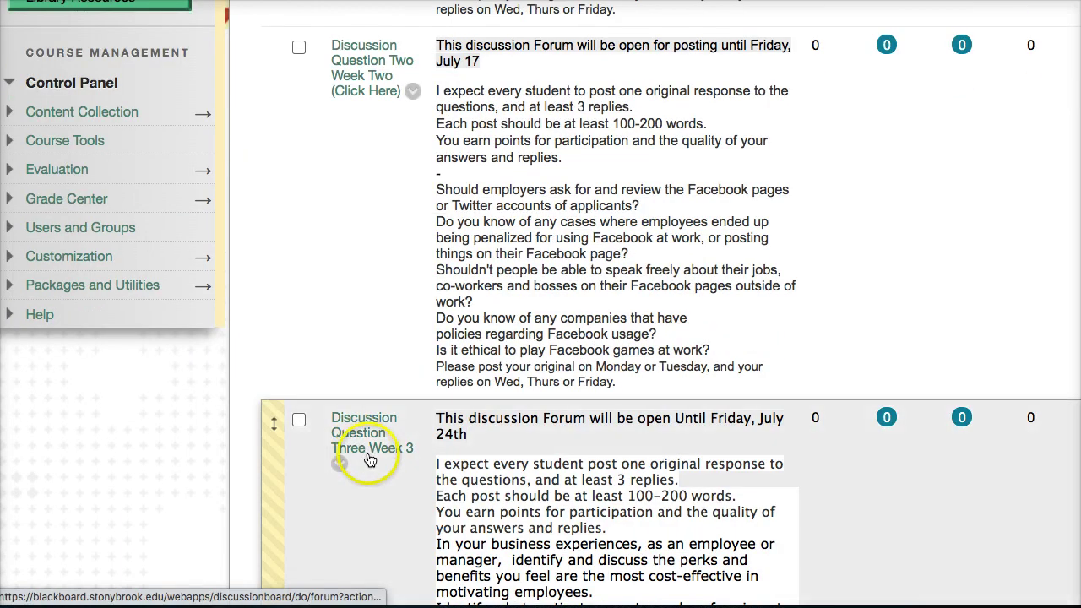
pyautogui.scroll(20, 369, 456)
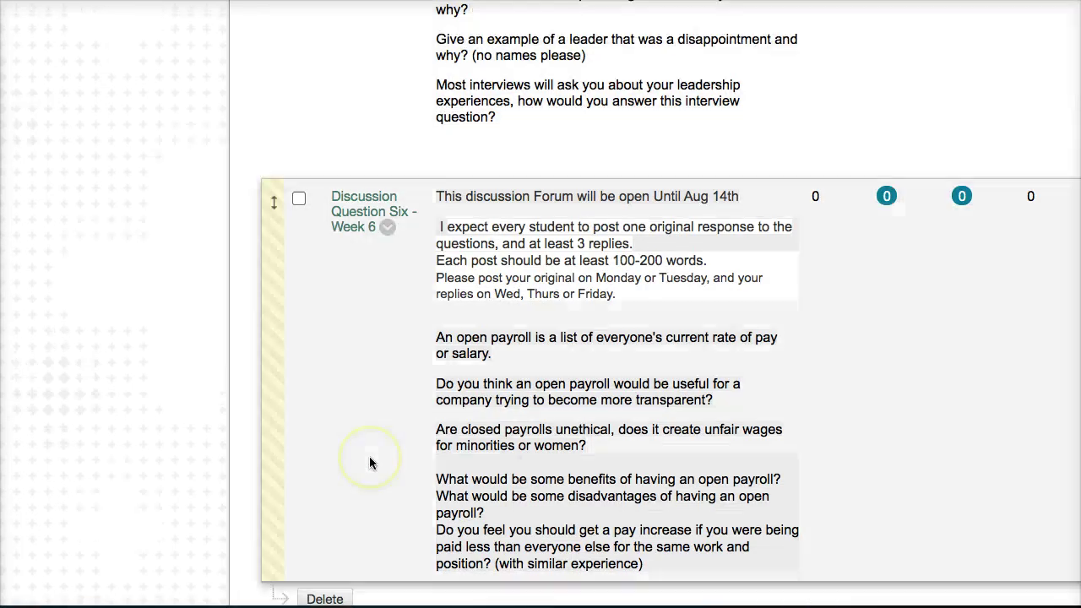
pyautogui.scroll(3, 445, 228)
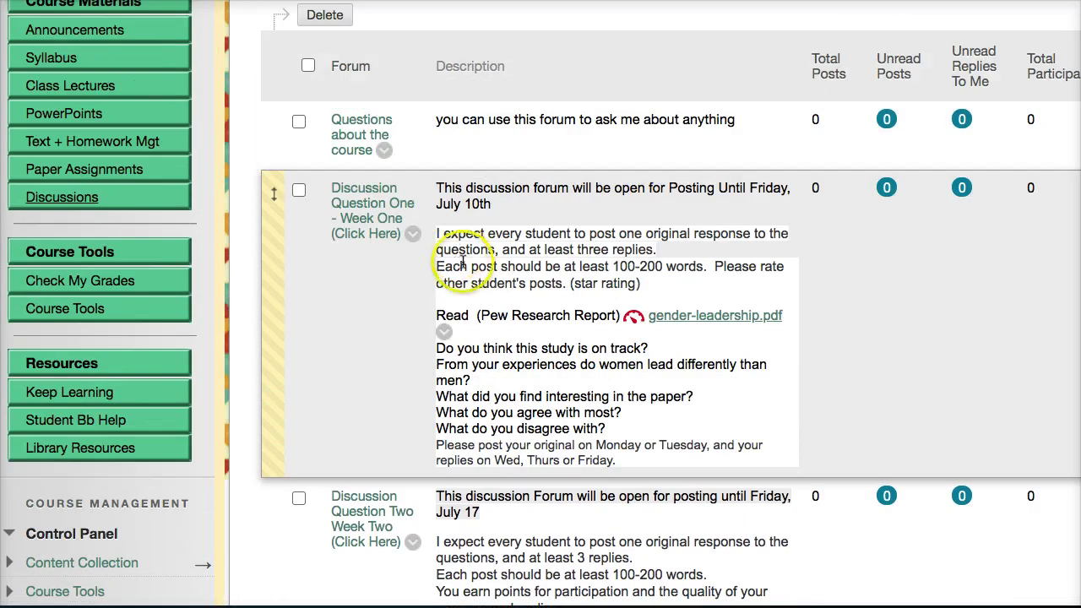
pyautogui.scroll(-7, 673, 329)
pyautogui.scroll(10, 673, 329)
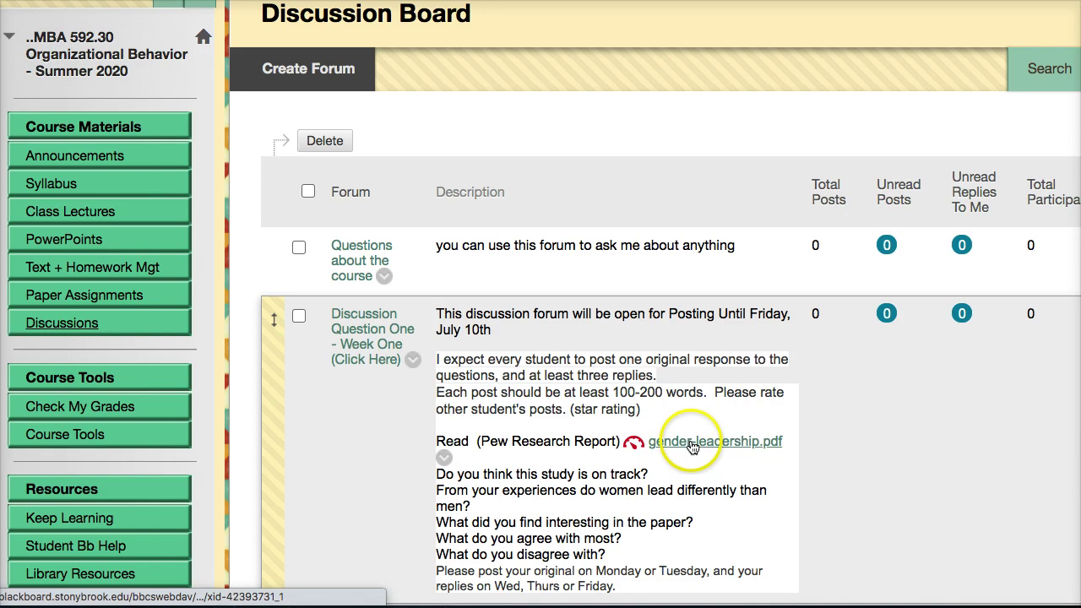
pyautogui.scroll(-3, 688, 444)
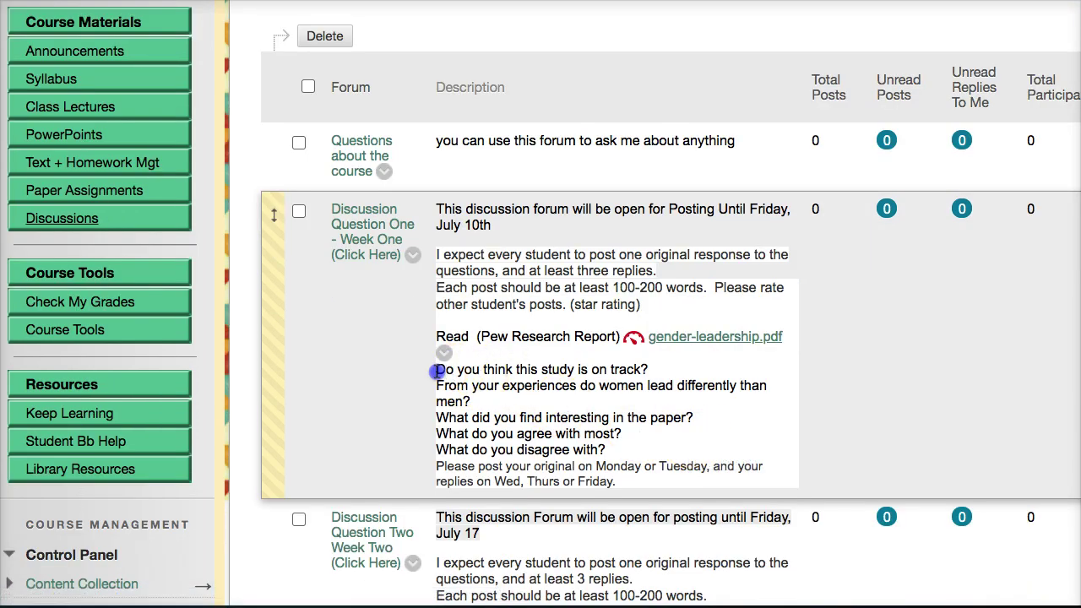
pyautogui.moveTo(436, 369); pyautogui.dragTo(644, 461)
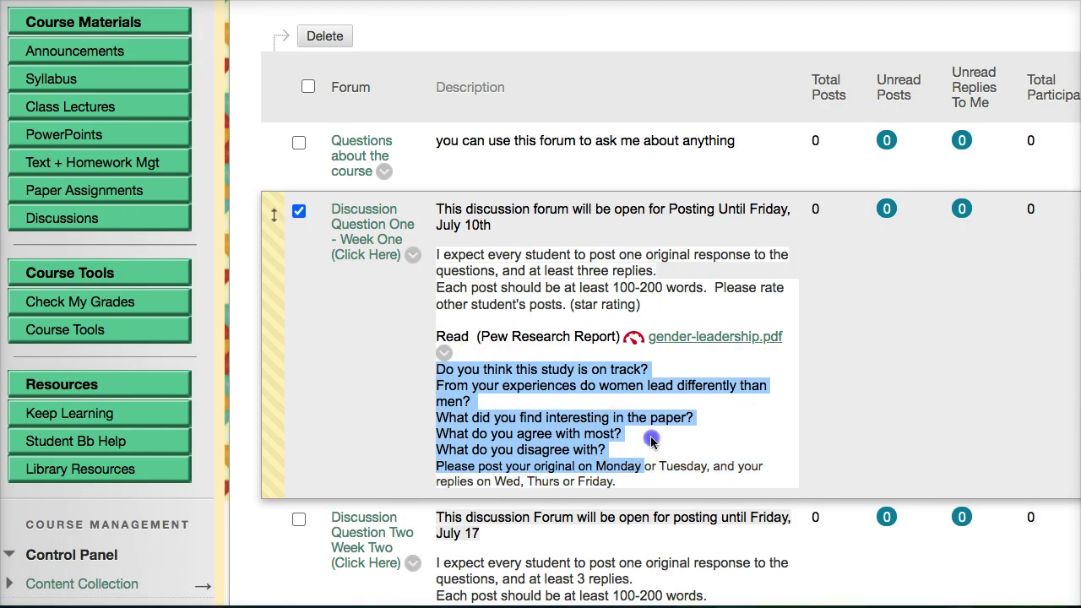
pyautogui.click(651, 440)
pyautogui.scroll(-5, 647, 439)
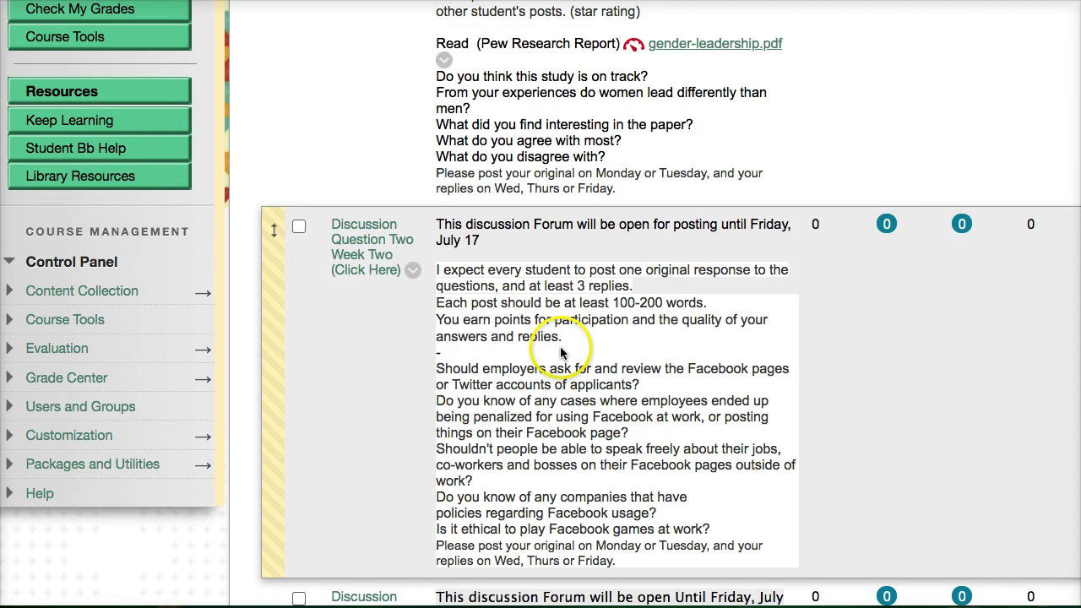
pyautogui.scroll(-1, 561, 353)
pyautogui.moveTo(451, 355); pyautogui.dragTo(604, 510)
pyautogui.scroll(2, 606, 346)
pyautogui.scroll(5, 606, 347)
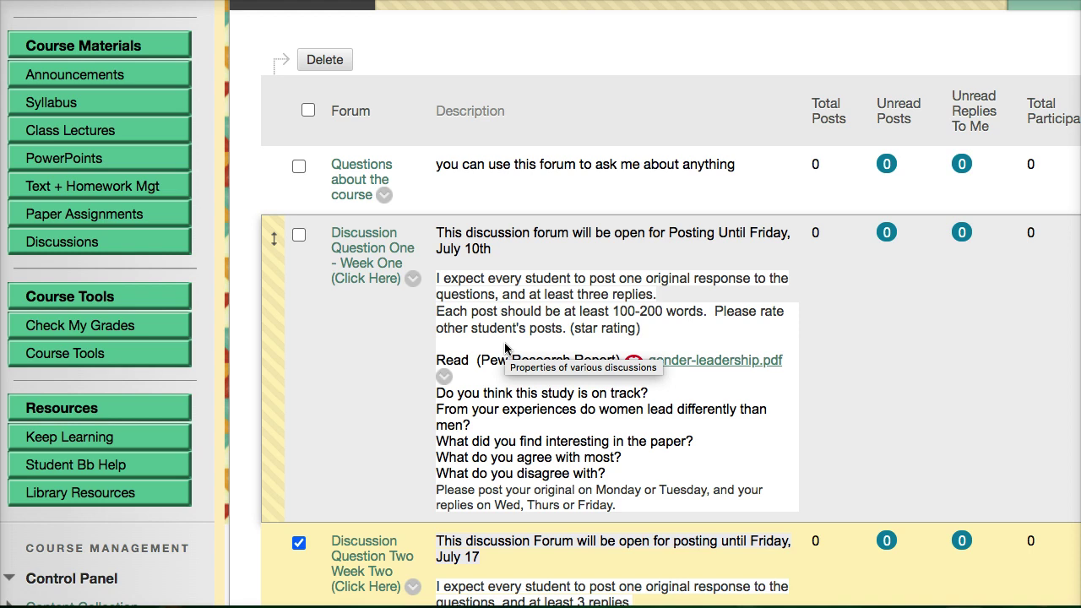
pyautogui.scroll(-4, 532, 334)
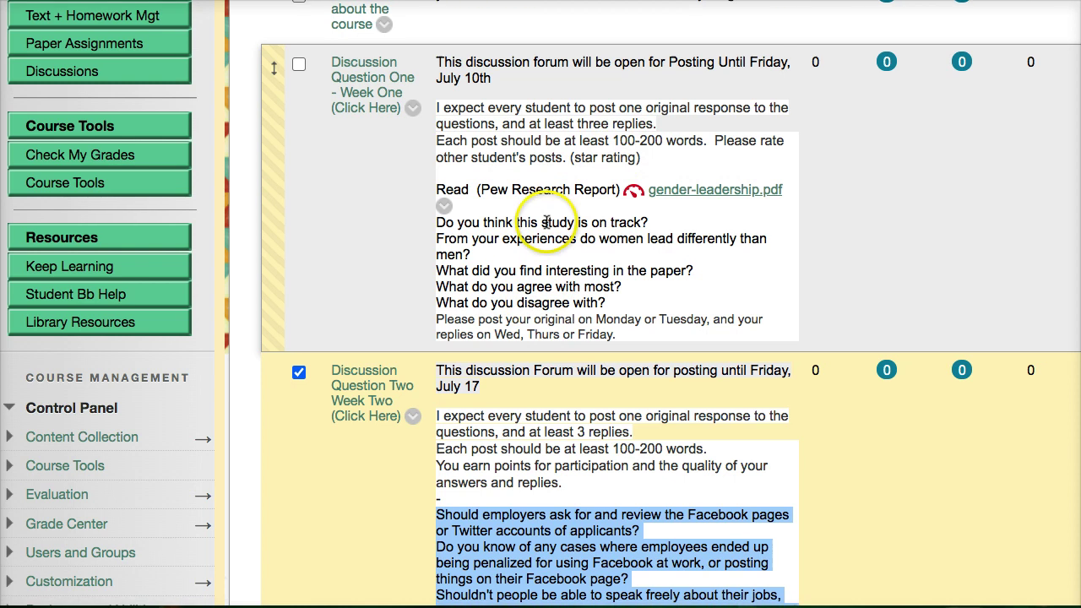
pyautogui.scroll(2, 545, 221)
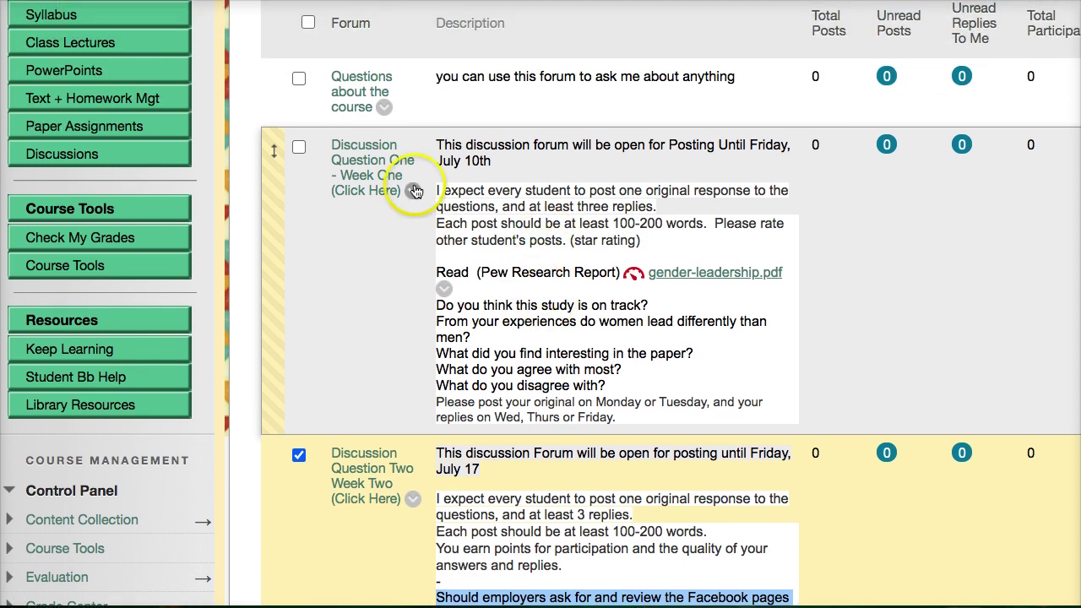
# Open the Discussion Question One forum and highlight its five Week One questions.
pyautogui.click(368, 169)
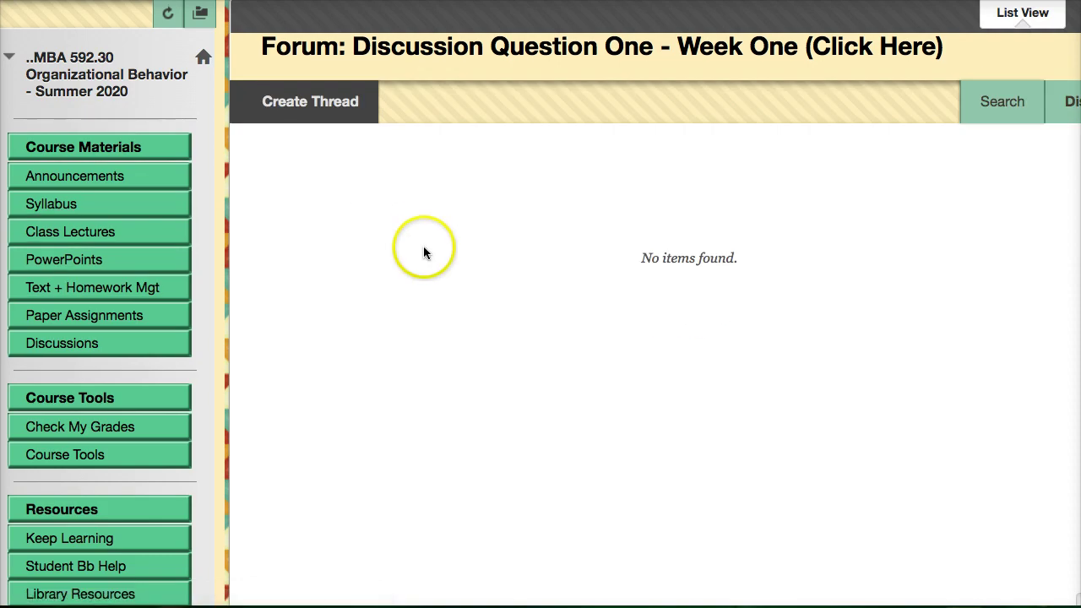
pyautogui.scroll(-3, 675, 347)
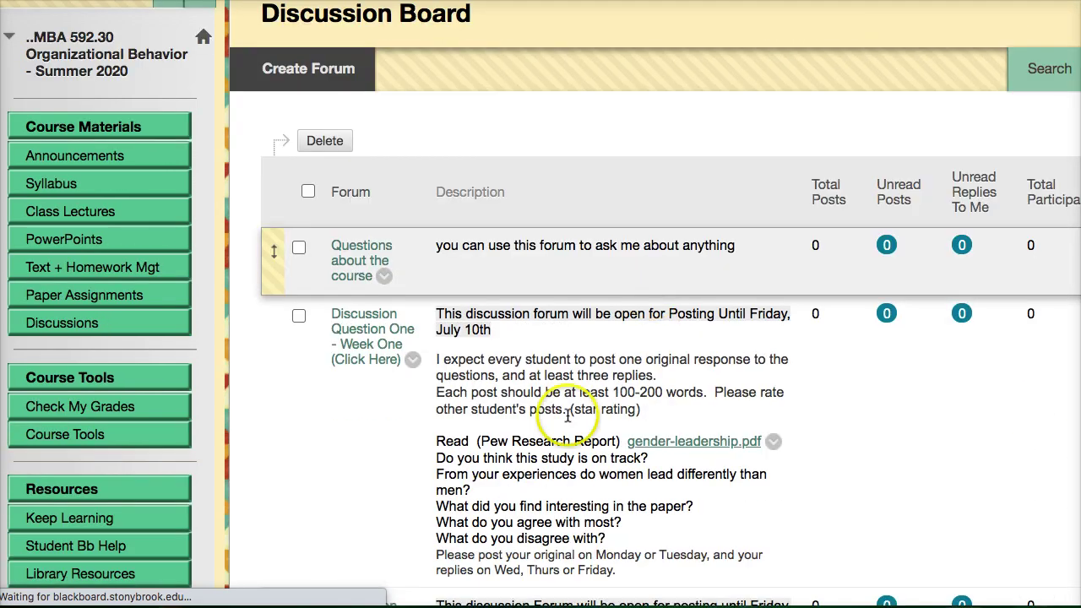
pyautogui.scroll(-4, 549, 422)
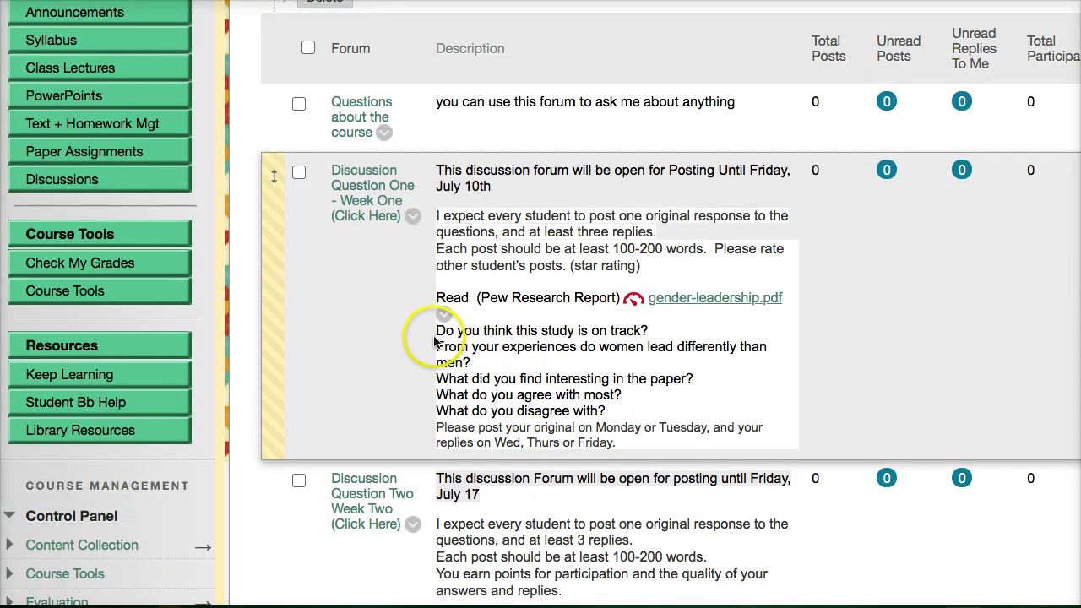
pyautogui.moveTo(435, 330); pyautogui.dragTo(623, 409)
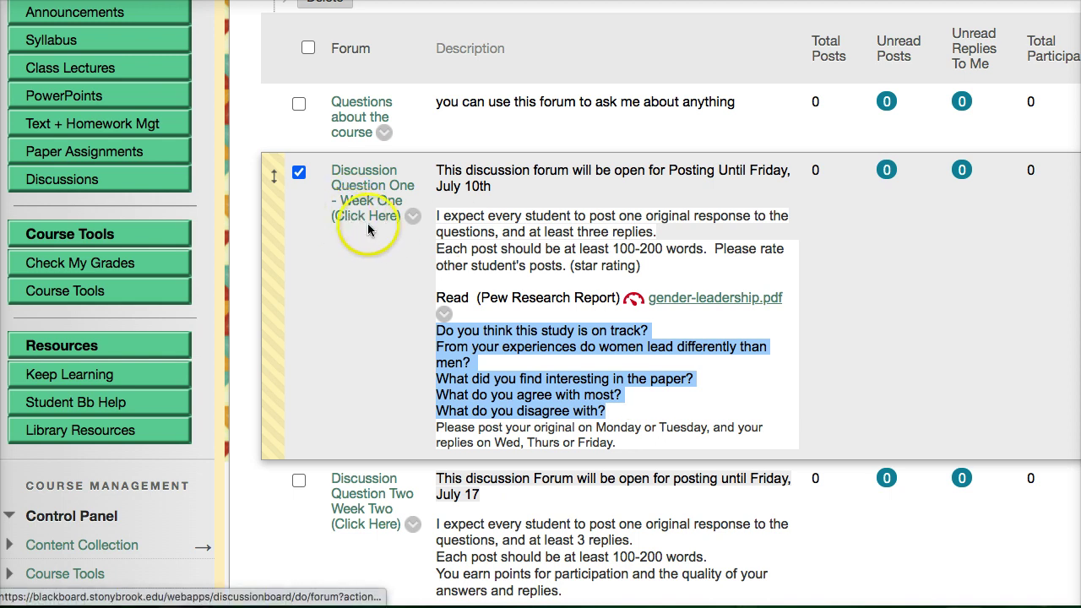
# Reopen Discussion Question One - Week One and bring up a blank Create Thread form.
pyautogui.click(358, 204)
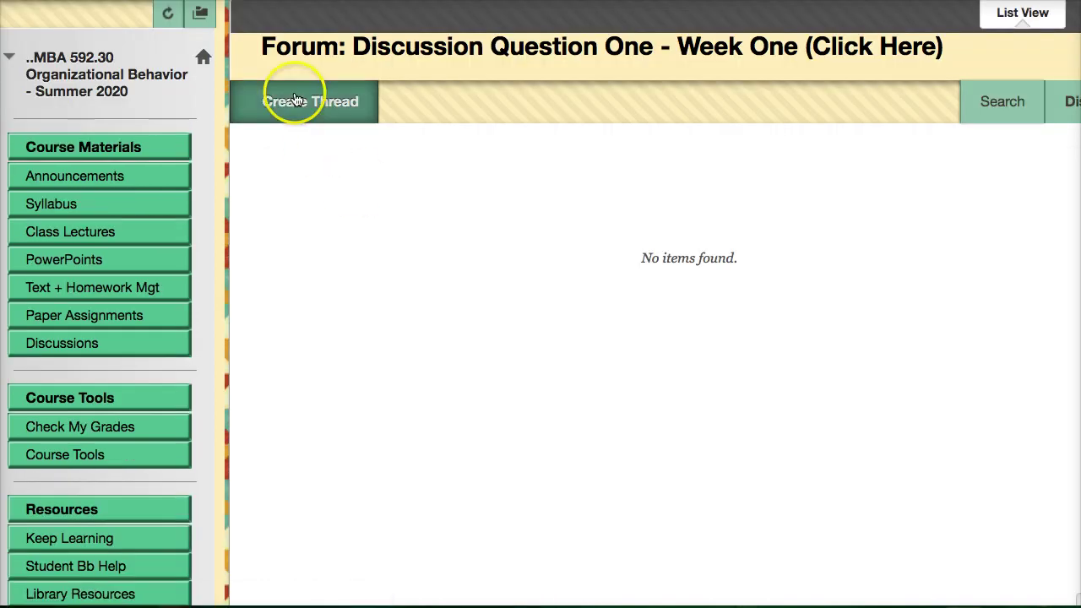
pyautogui.click(295, 102)
pyautogui.scroll(-5, 521, 311)
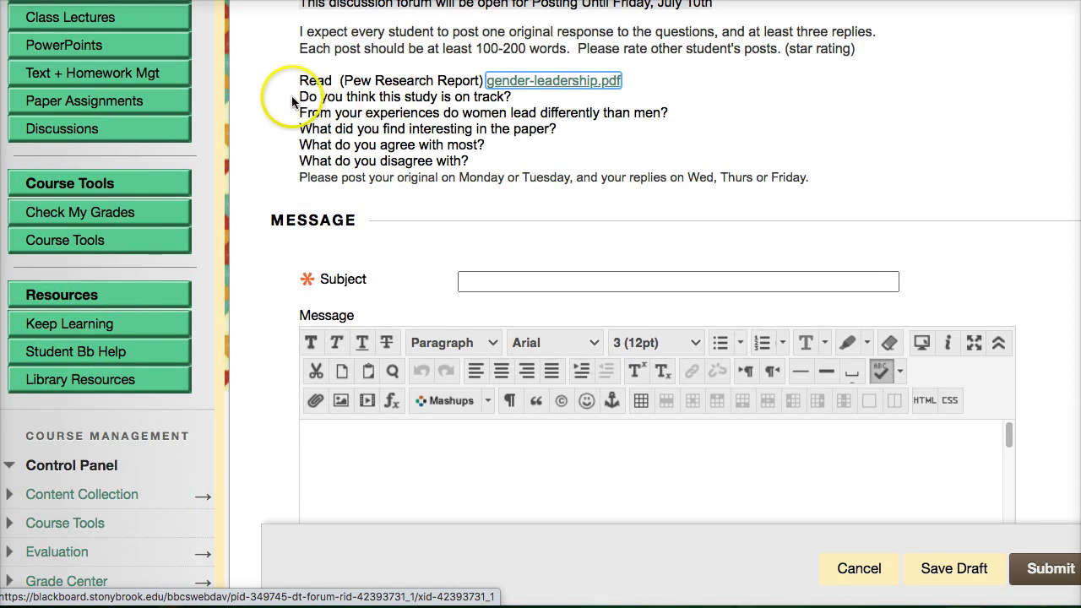
pyautogui.scroll(3, 405, 157)
pyautogui.scroll(-1, 409, 168)
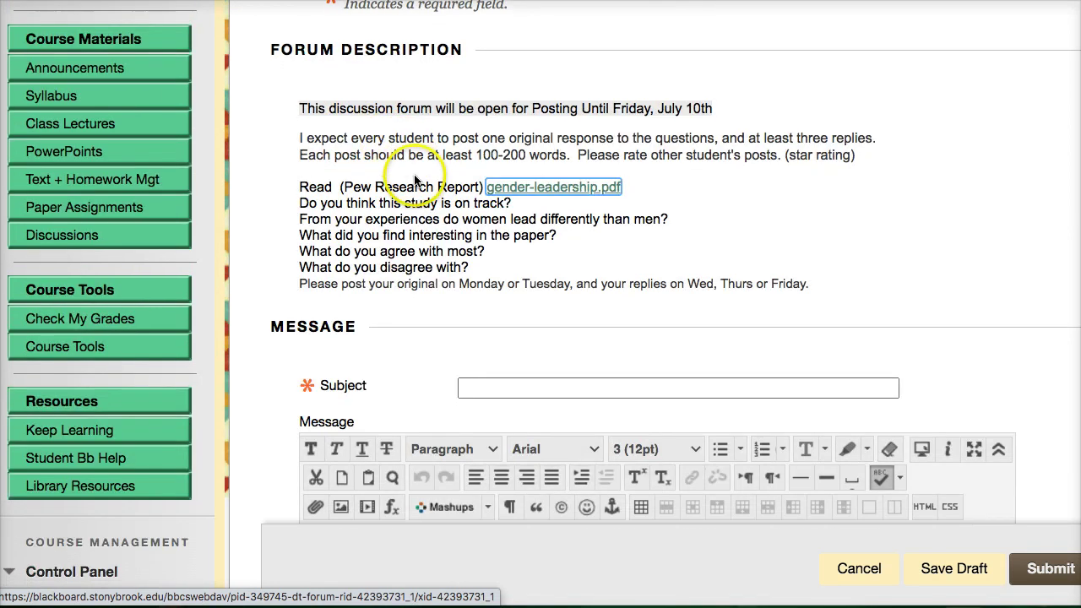
pyautogui.scroll(-3, 418, 185)
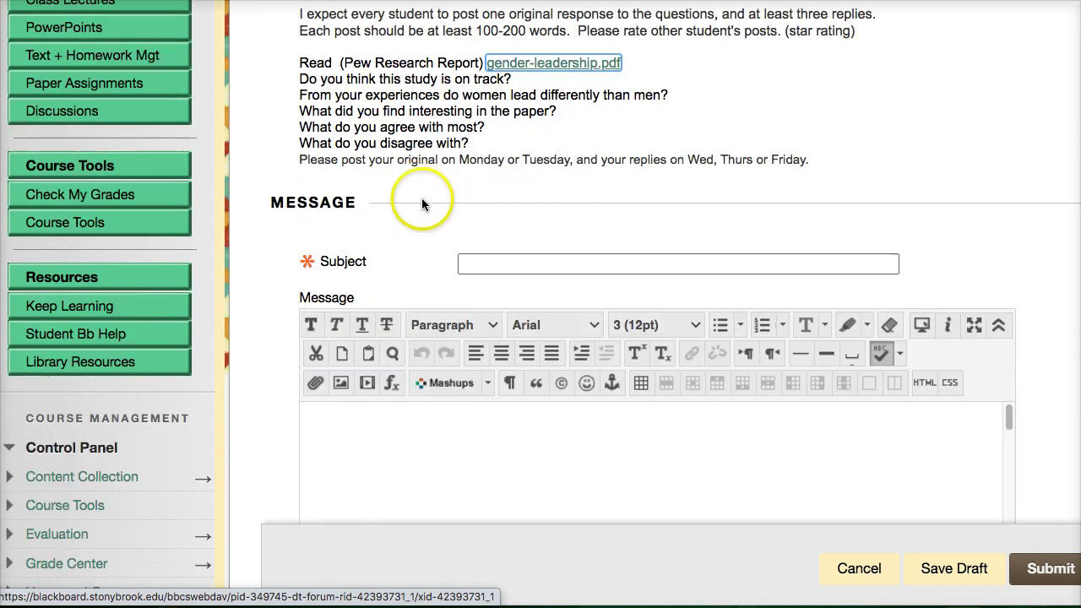
# Edit the thread subject to end with 'Week One Gender and Leadership'.
pyautogui.click(489, 266)
pyautogui.click(501, 287)
pyautogui.click(608, 264)
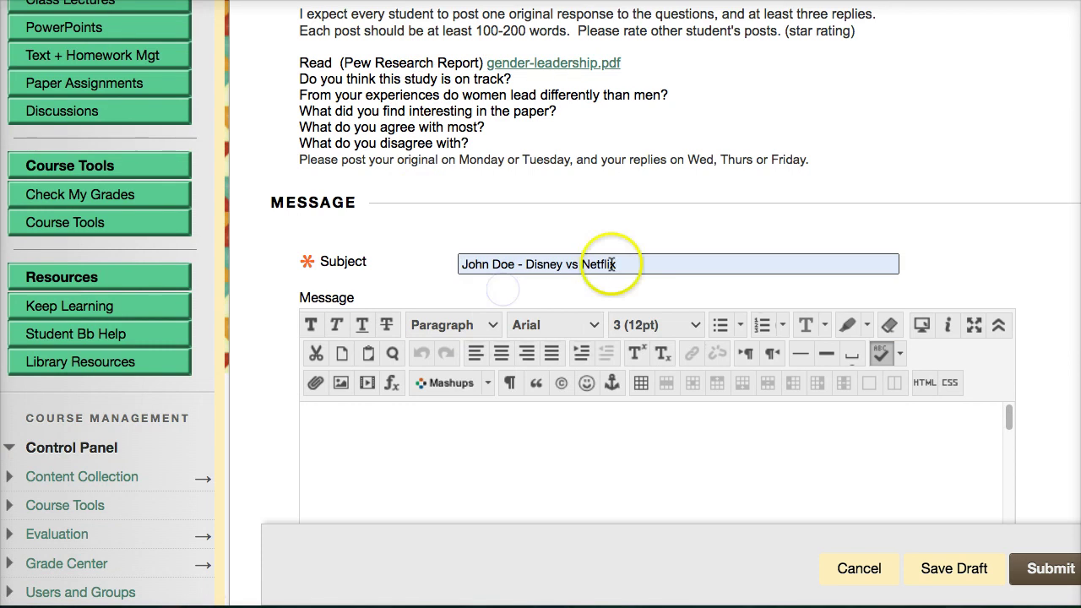
pyautogui.press('BackSpace')
pyautogui.press('BackSpace')
pyautogui.press('BackSpace')
pyautogui.press('BackSpace')
pyautogui.press('BackSpace')
pyautogui.press('BackSpace')
pyautogui.press('BackSpace')
pyautogui.press('BackSpace')
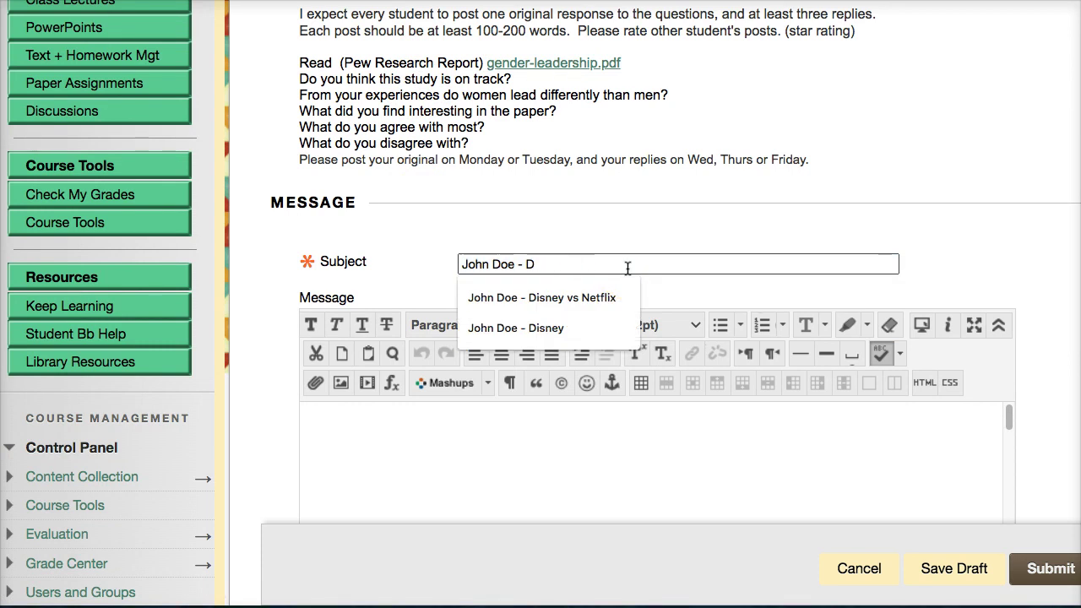
pyautogui.press('BackSpace')
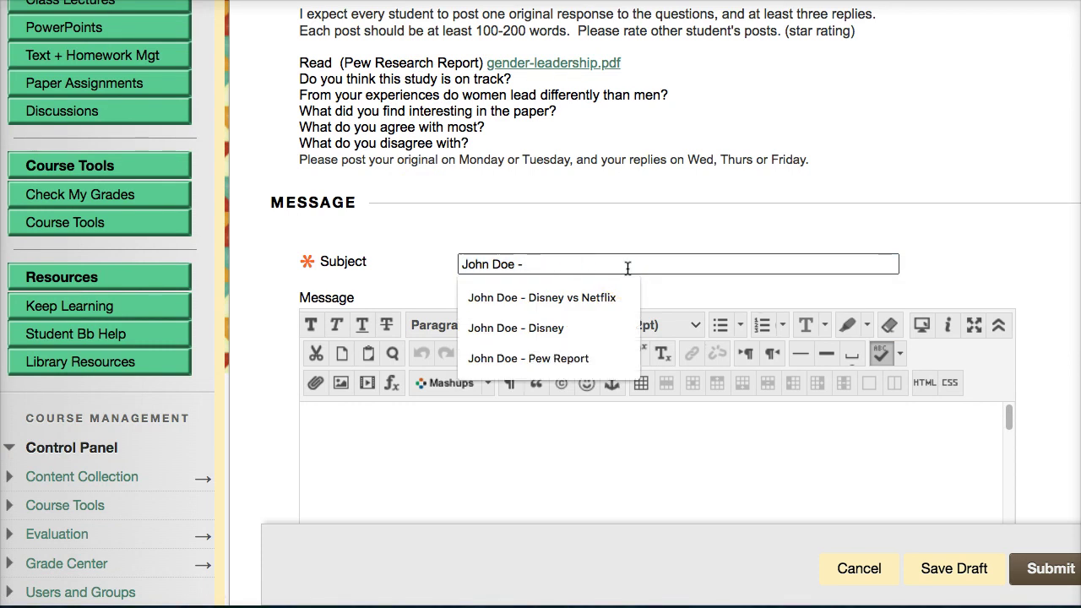
pyautogui.write('Week One Gender and Leadership')
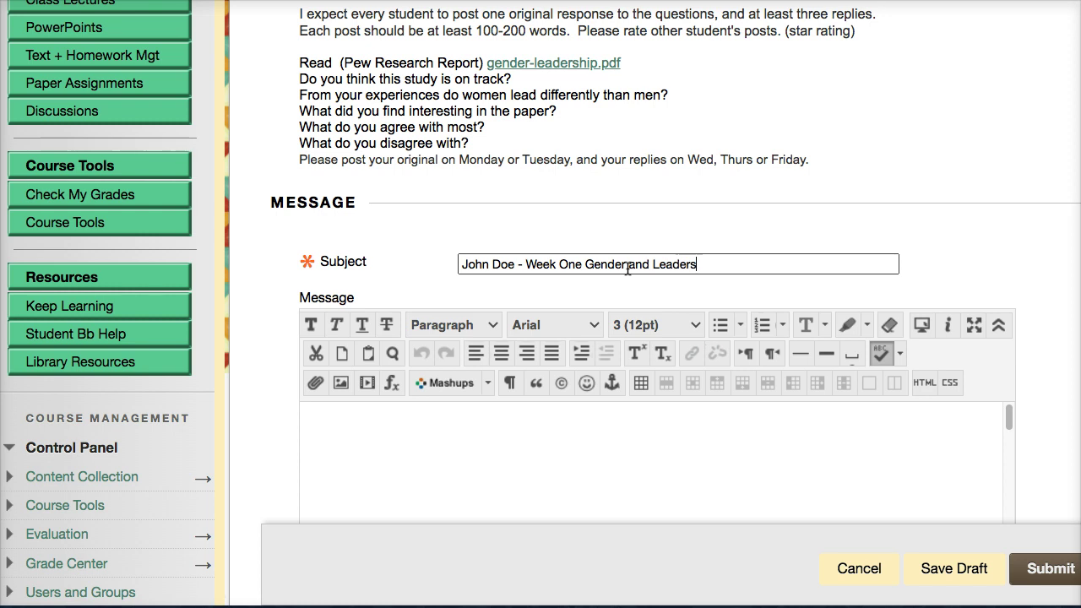
# Paste the five discussion questions into the message, separating each with a blank line.
pyautogui.click(470, 445)
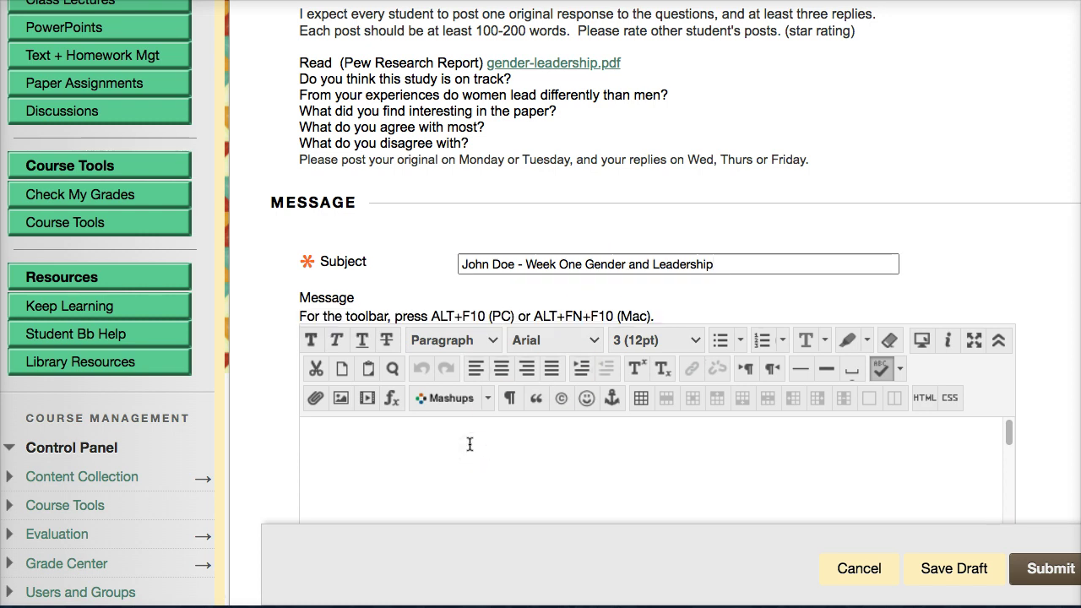
pyautogui.scroll(-5, 929, 304)
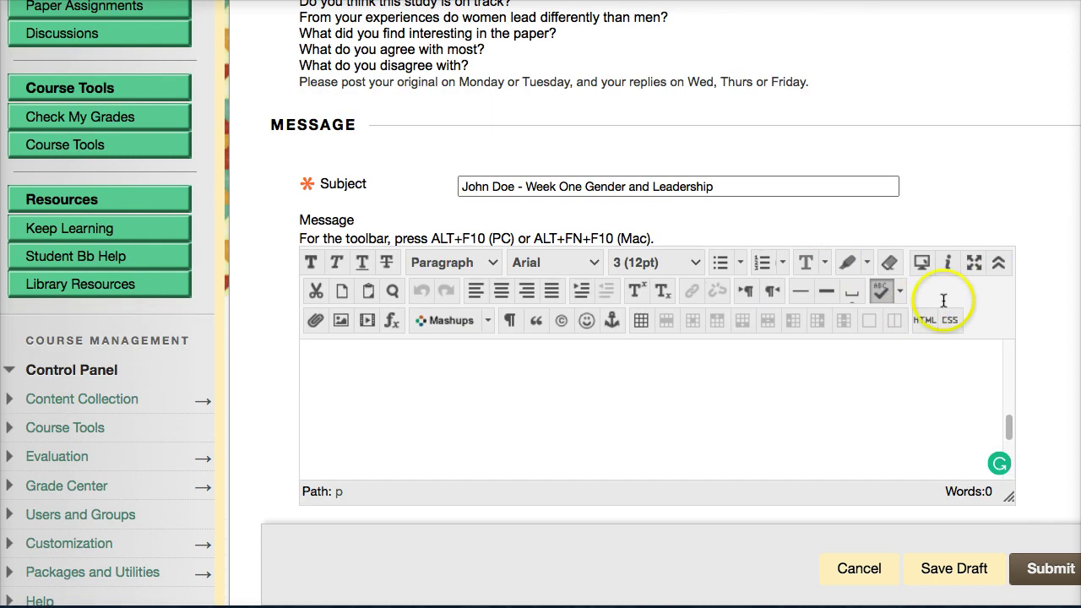
pyautogui.scroll(3, 605, 287)
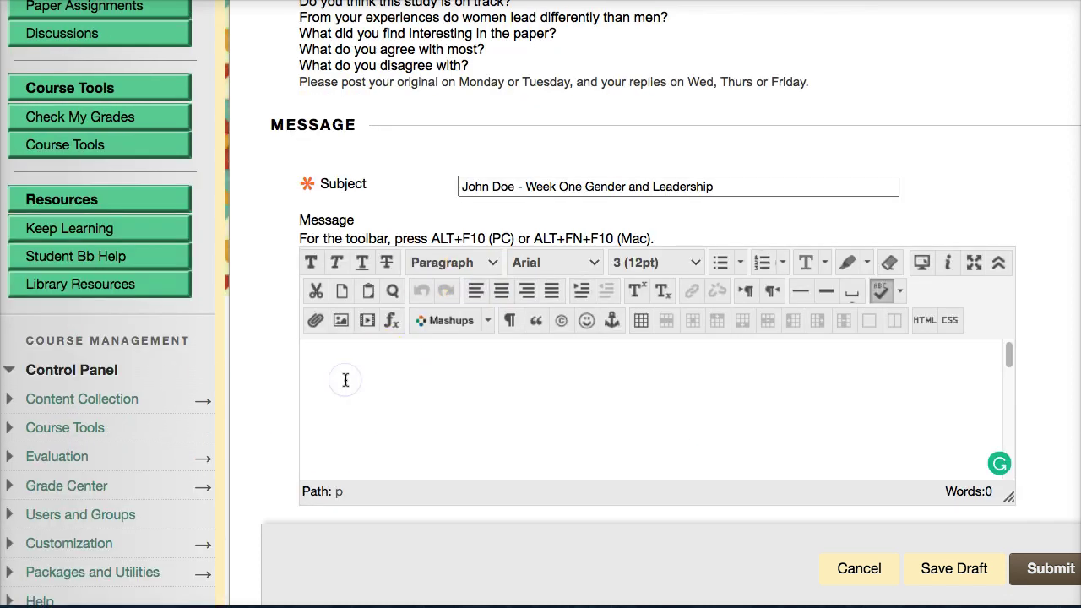
pyautogui.write('Do you think this study is on track? From your experiences do women lead differently than men? What did you find interesting in the paper? What do you agree with most? What do you disagree with?')
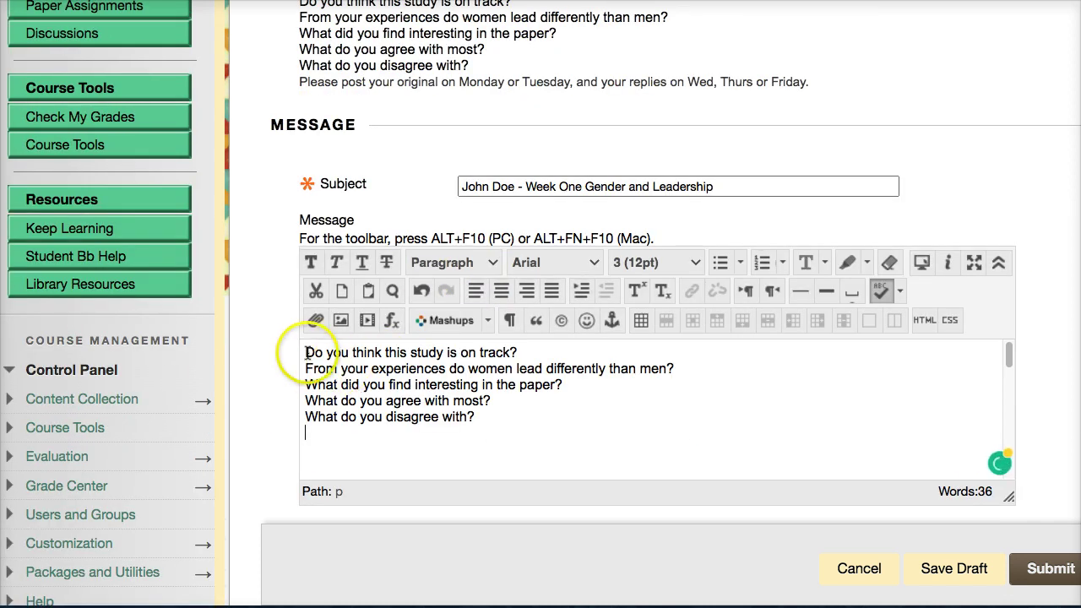
pyautogui.click(308, 352)
pyautogui.click(521, 353)
pyautogui.press('Return')
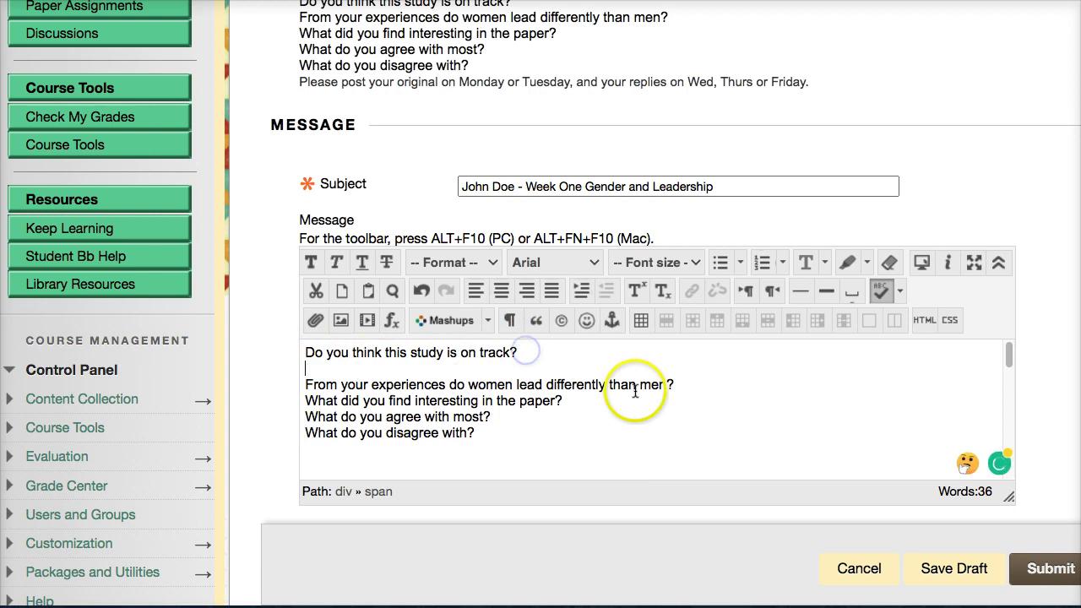
pyautogui.click(680, 383)
pyautogui.press('Return')
pyautogui.click(581, 414)
pyautogui.press('Return')
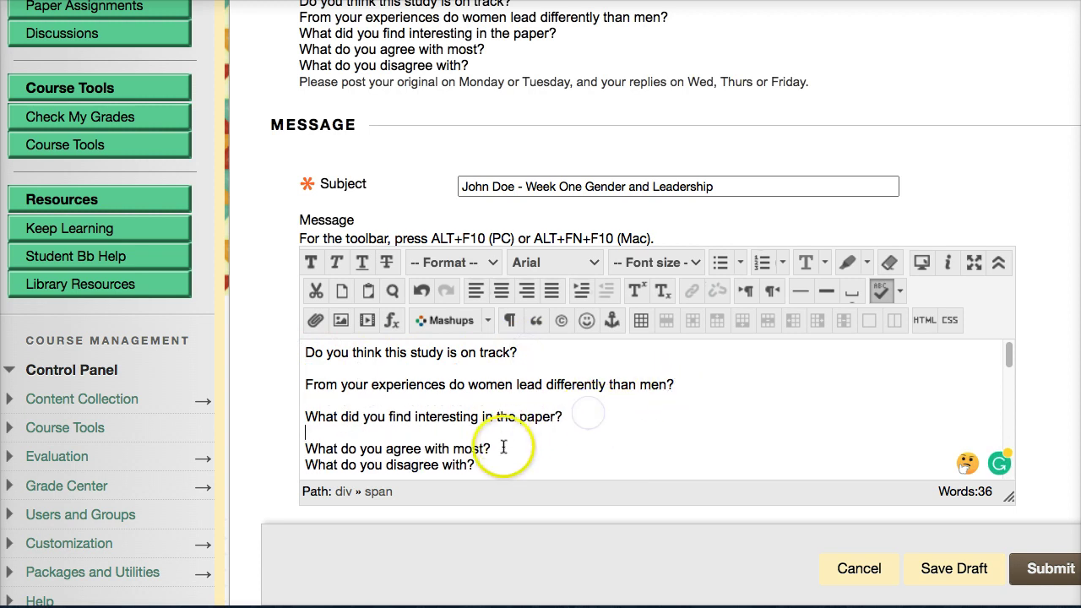
pyautogui.click(502, 443)
pyautogui.press('Return')
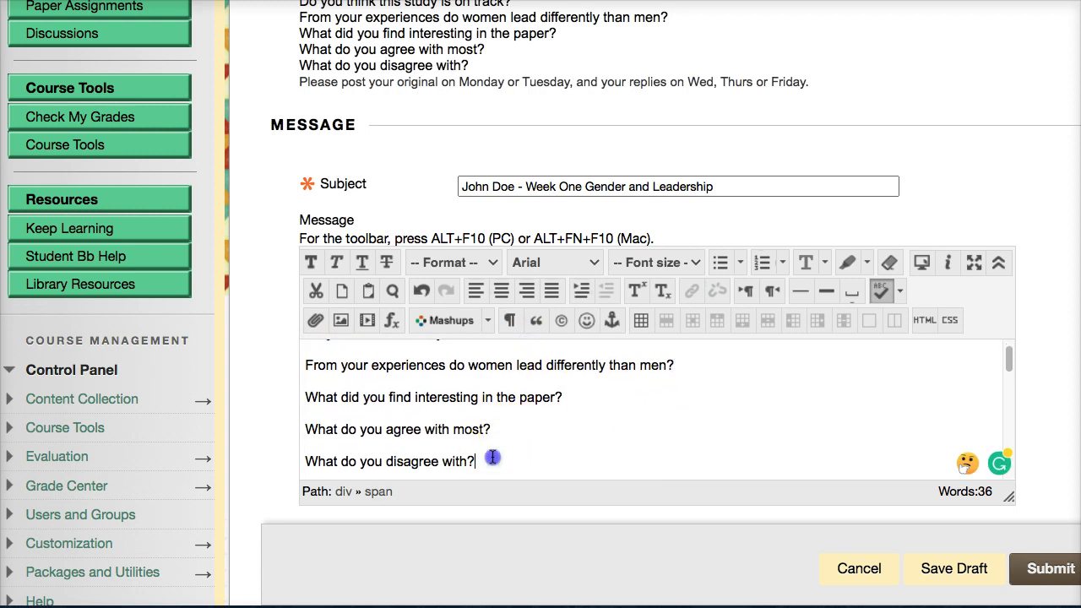
# Review the finished message and submit the thread.
pyautogui.scroll(-2, 544, 431)
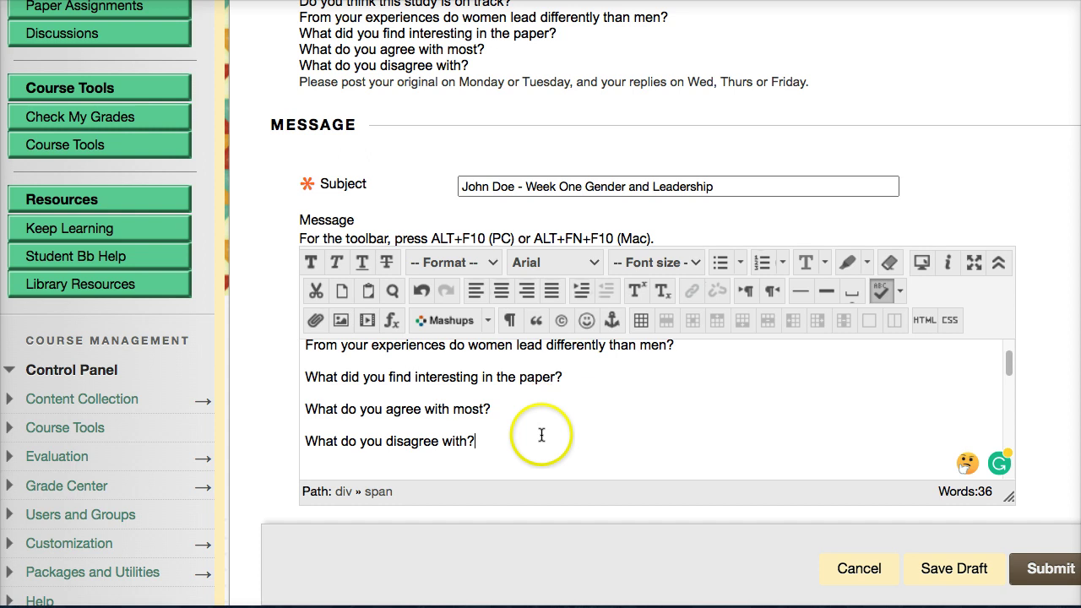
pyautogui.scroll(3, 528, 449)
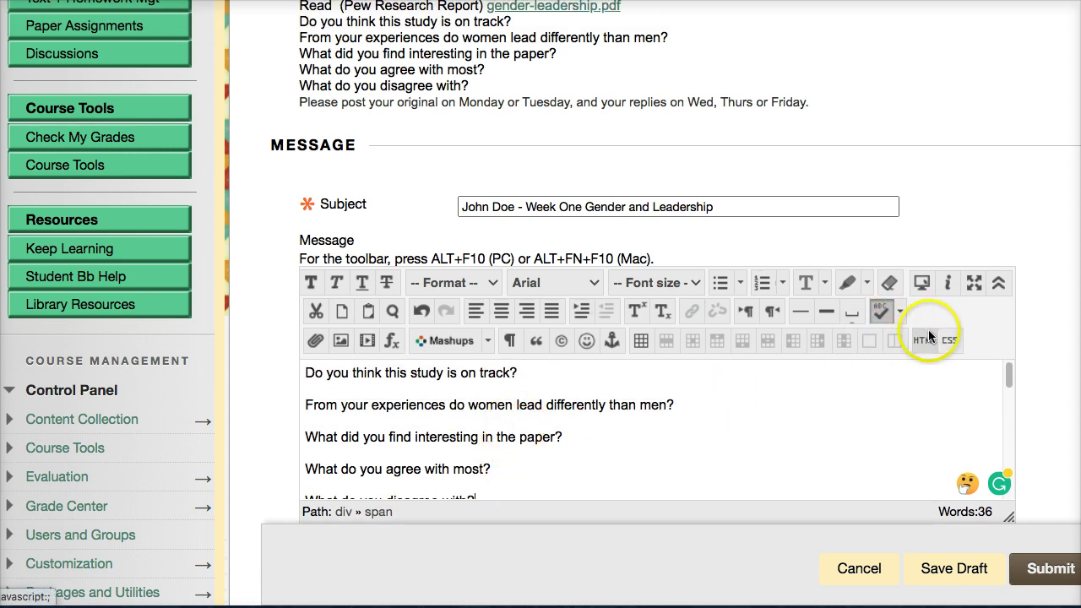
pyautogui.scroll(-5, 925, 334)
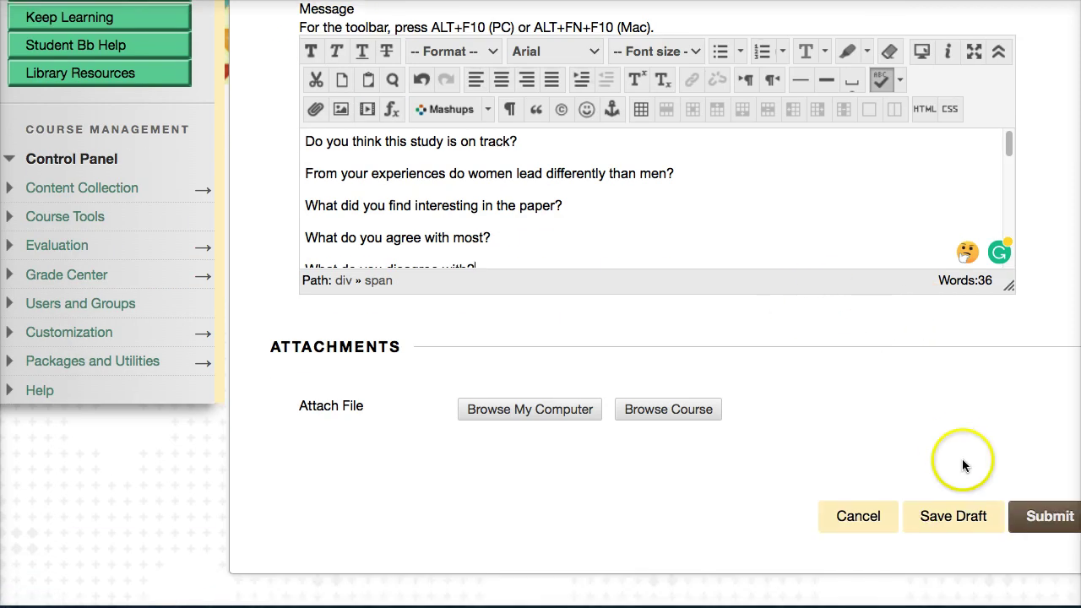
pyautogui.click(1024, 516)
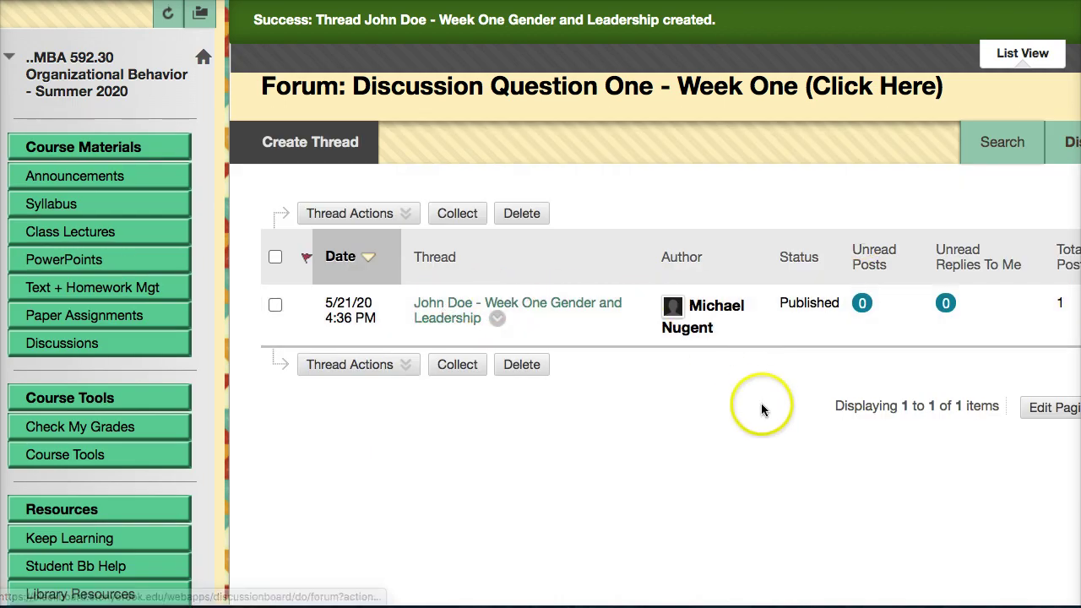
# Open the Week One Gender and Leadership thread and start a reply under its five questions.
pyautogui.click(350, 213)
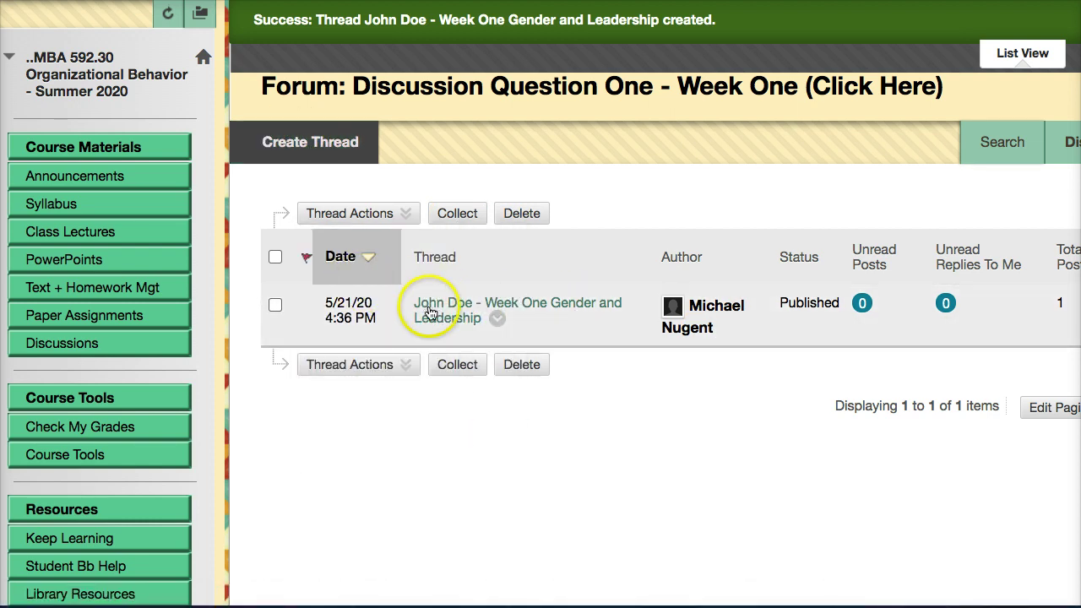
pyautogui.click(429, 312)
pyautogui.scroll(-5, 574, 392)
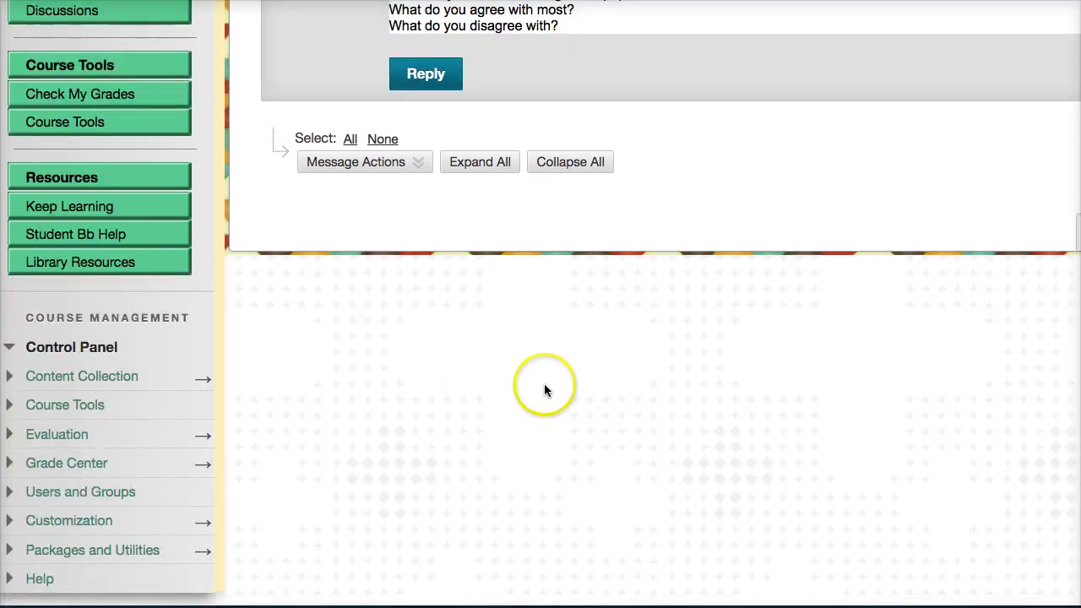
pyautogui.scroll(5, 544, 388)
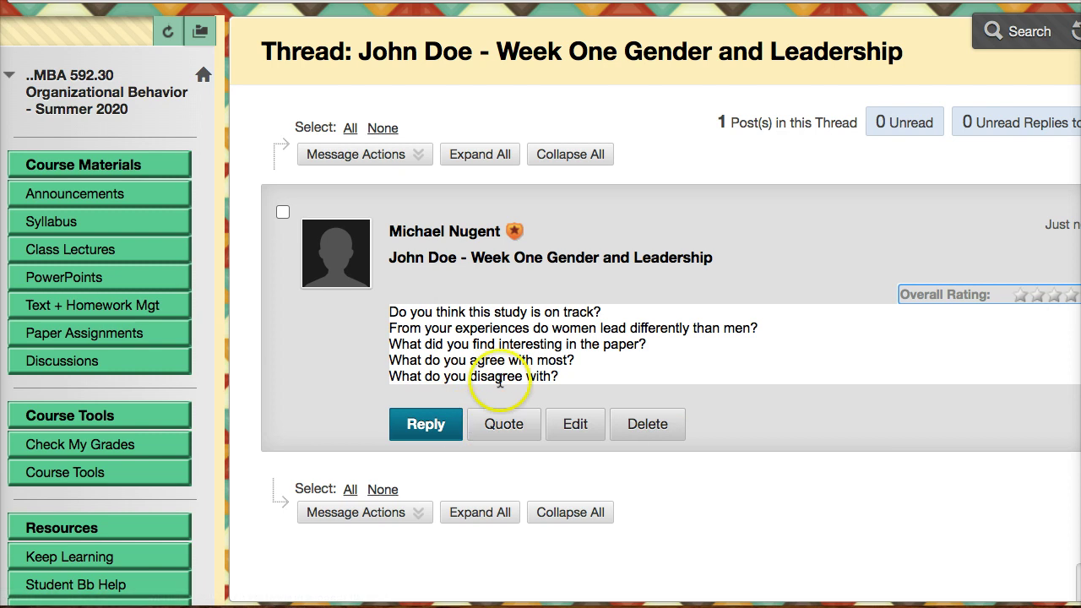
pyautogui.scroll(-1, 406, 438)
pyautogui.click(406, 437)
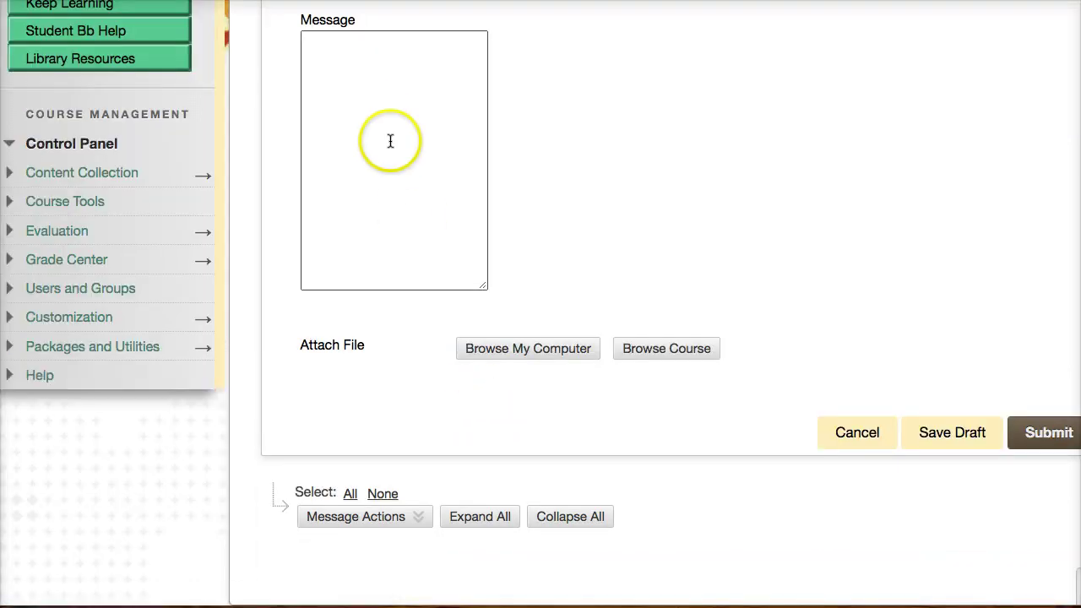
# Post the reply 'Did you list the questions without responses? Why?' after fixing its spelling.
pyautogui.click(369, 163)
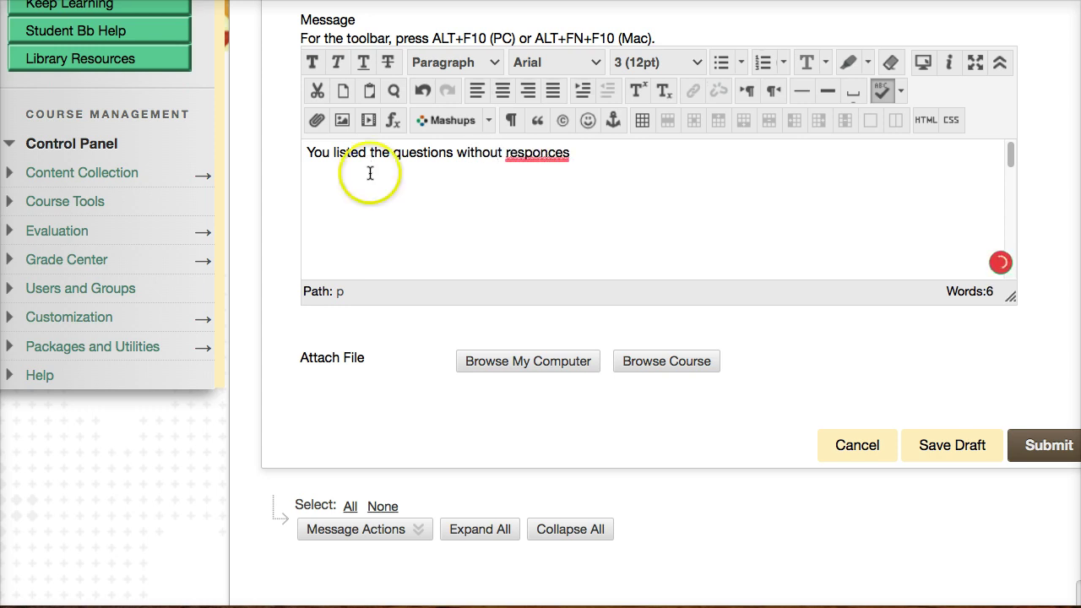
pyautogui.moveTo(512, 160)
pyautogui.click(531, 186)
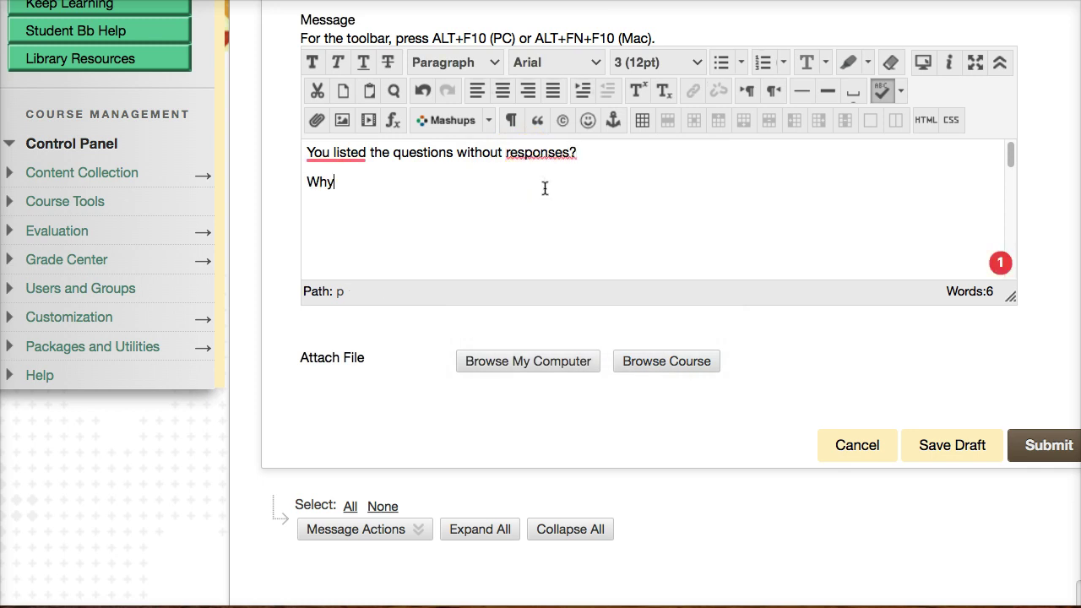
pyautogui.moveTo(338, 154)
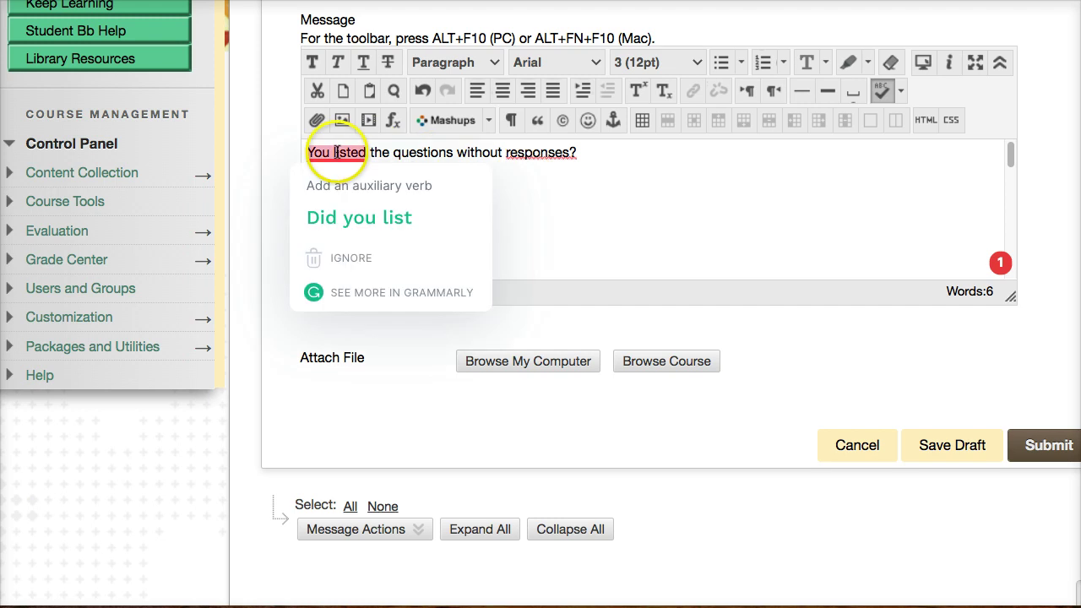
pyautogui.click(405, 215)
pyautogui.click(540, 158)
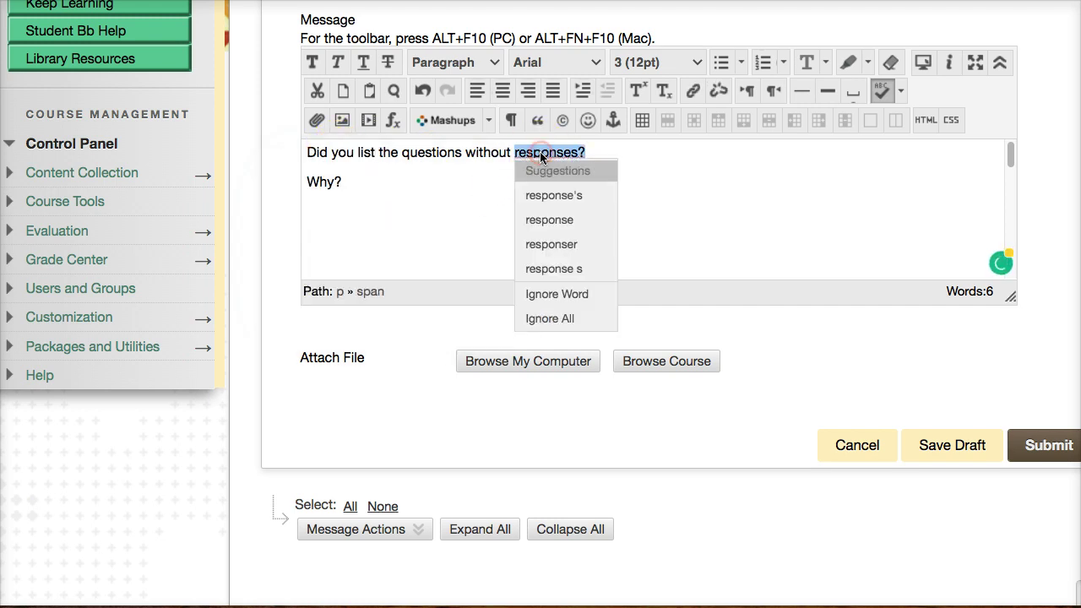
pyautogui.click(466, 195)
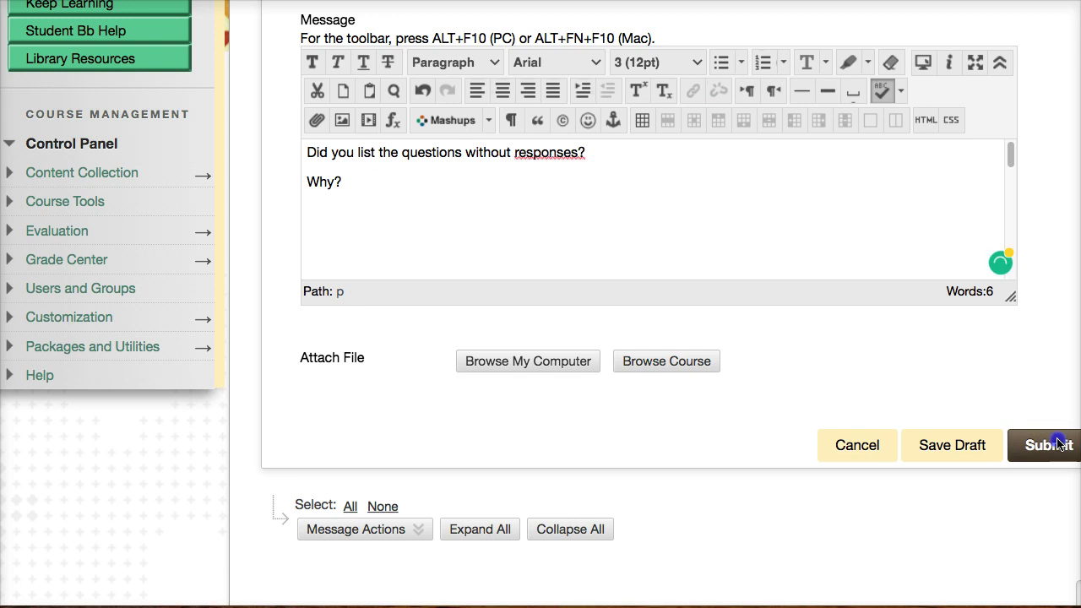
pyautogui.click(1046, 444)
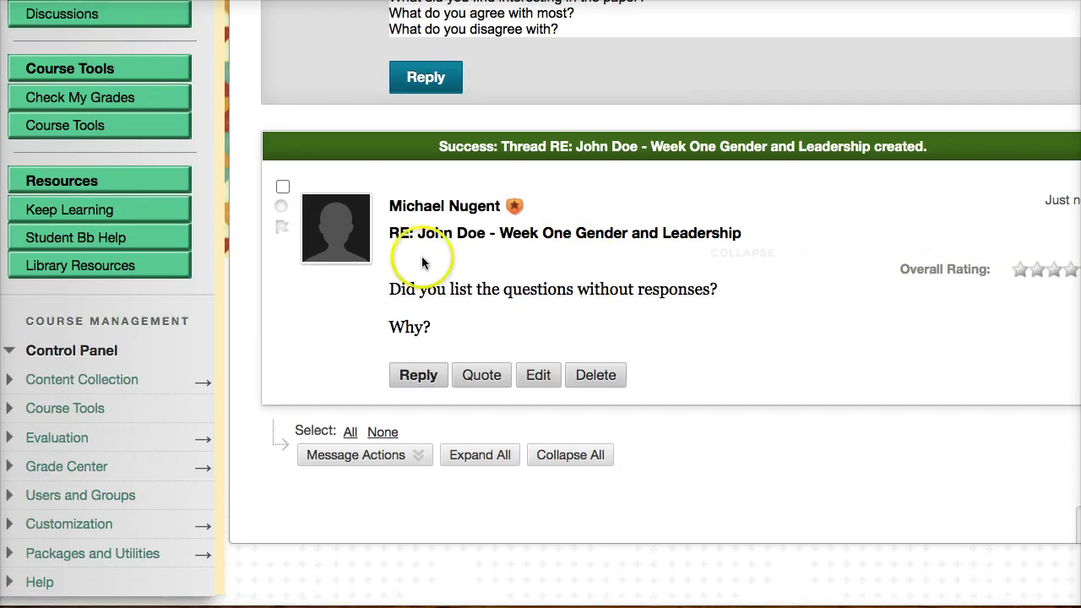
# Review the posted reply in the thread, then go back to the forum's thread list.
pyautogui.scroll(3, 481, 256)
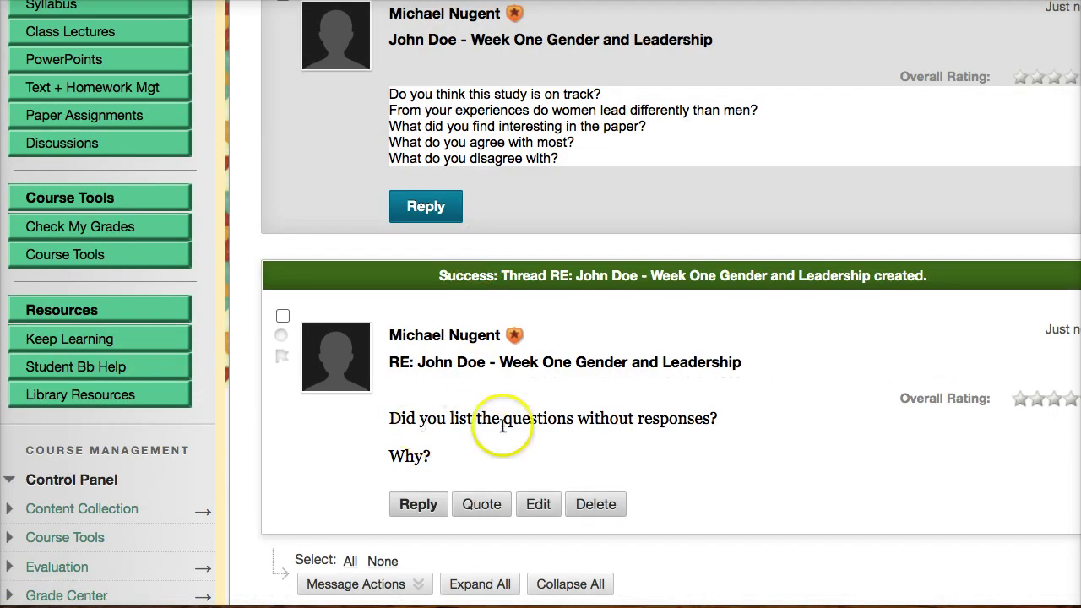
pyautogui.scroll(4, 629, 413)
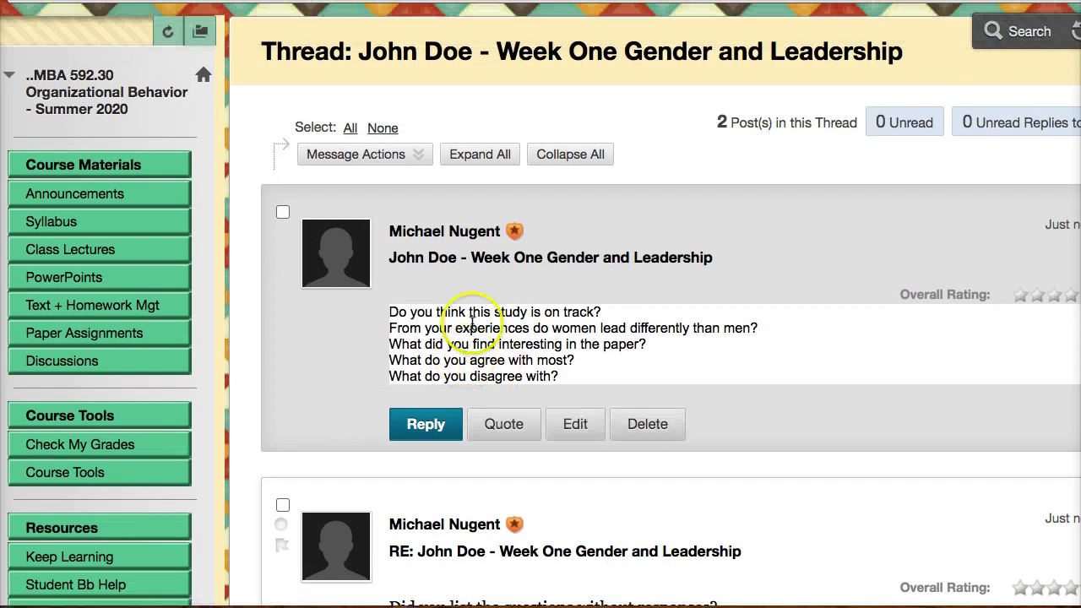
pyautogui.scroll(-3, 845, 406)
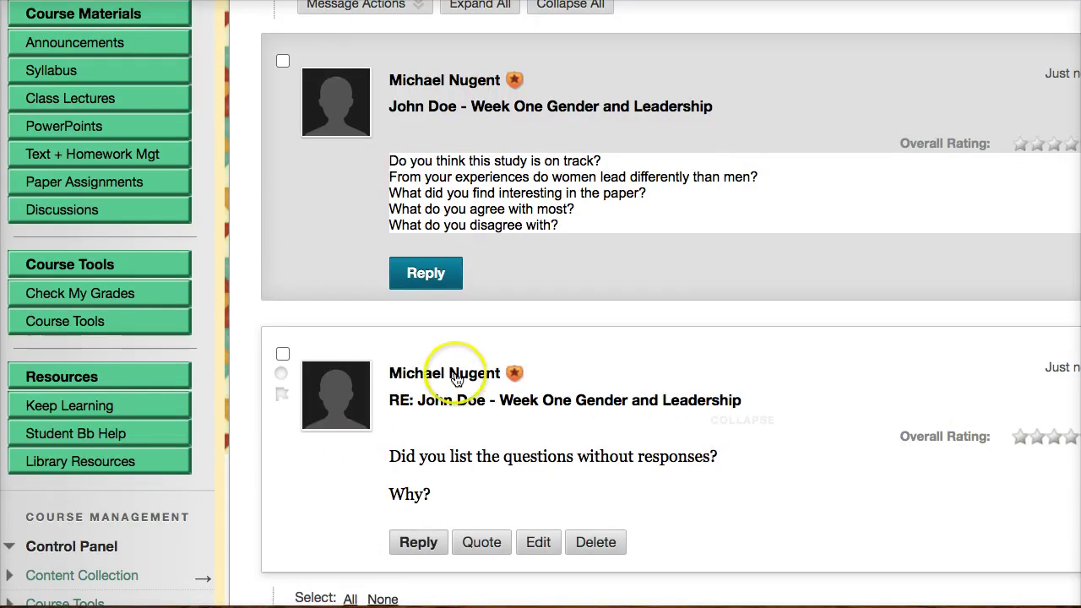
pyautogui.scroll(-3, 991, 424)
pyautogui.hotkey('alt', 'Left')
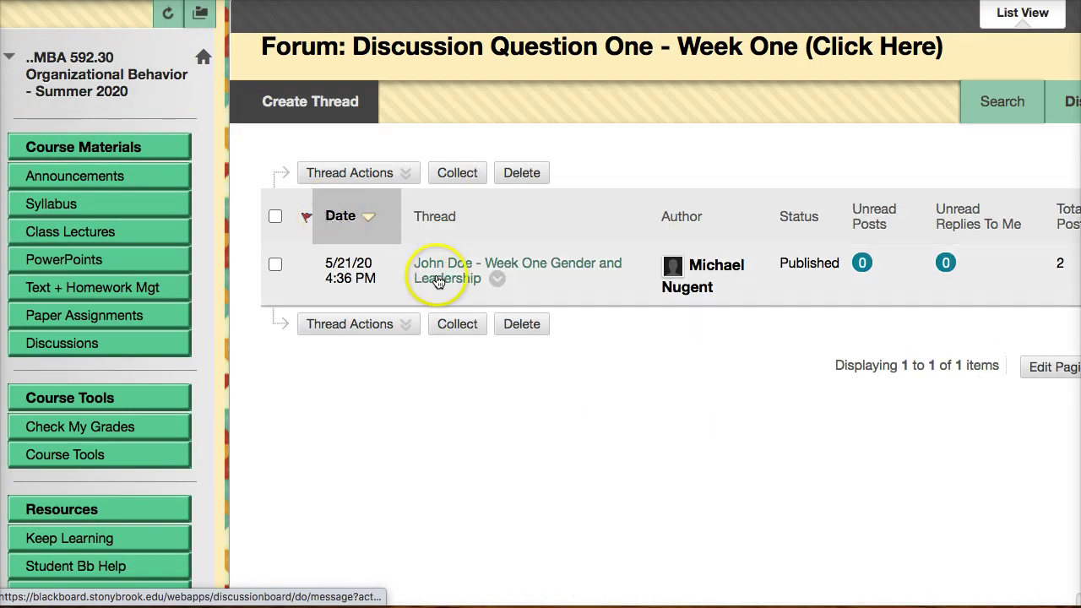
# Reopen the thread to check both posts, then return to the forum list showing 2 posts.
pyautogui.click(431, 273)
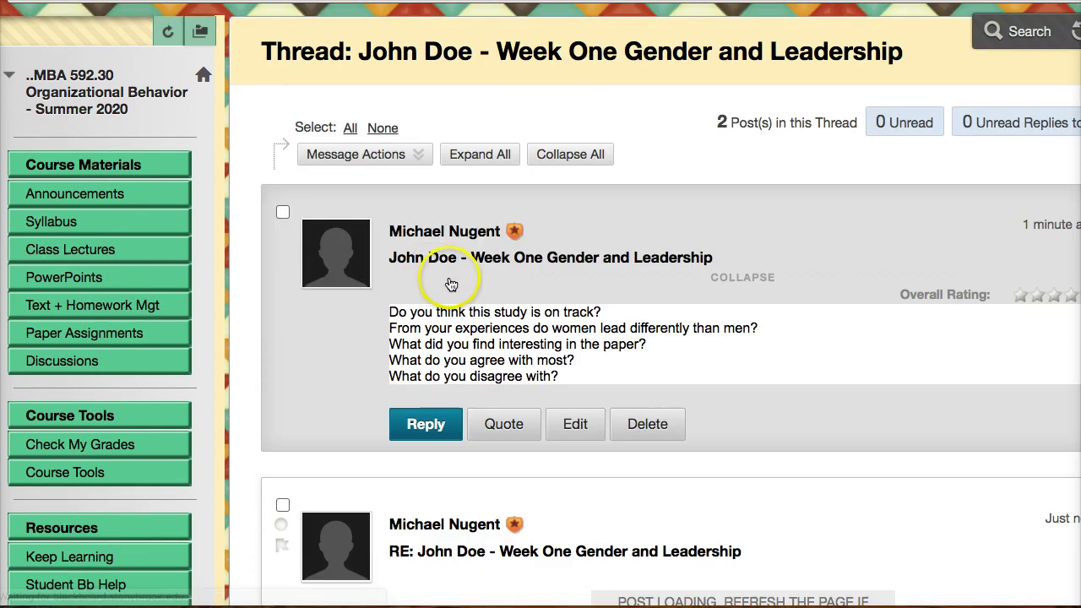
pyautogui.scroll(-5, 446, 282)
pyautogui.scroll(5, 478, 270)
pyautogui.scroll(-5, 489, 263)
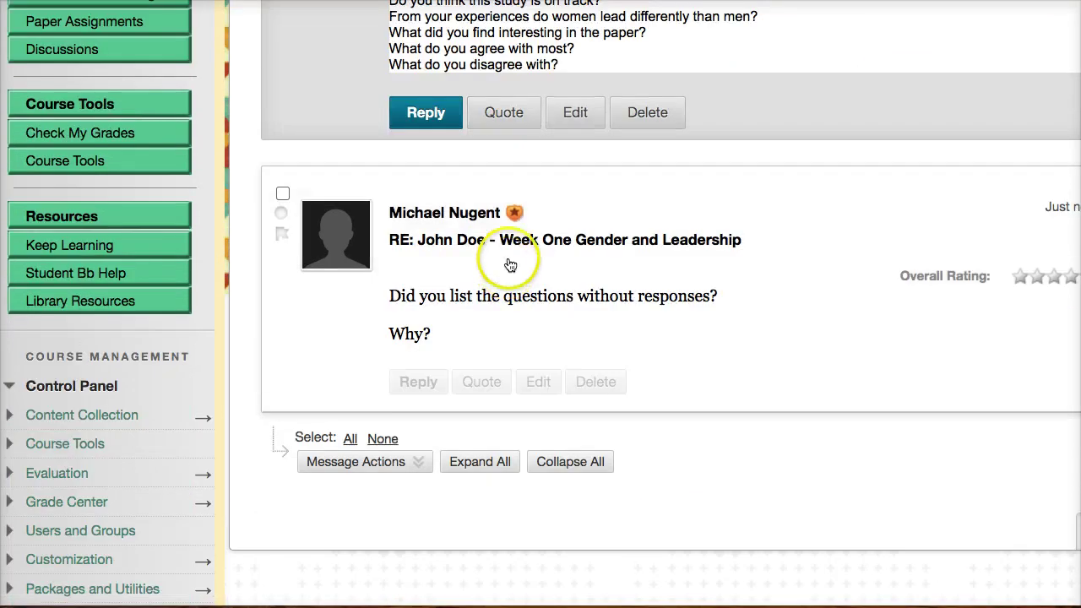
pyautogui.hotkey('alt', 'Left')
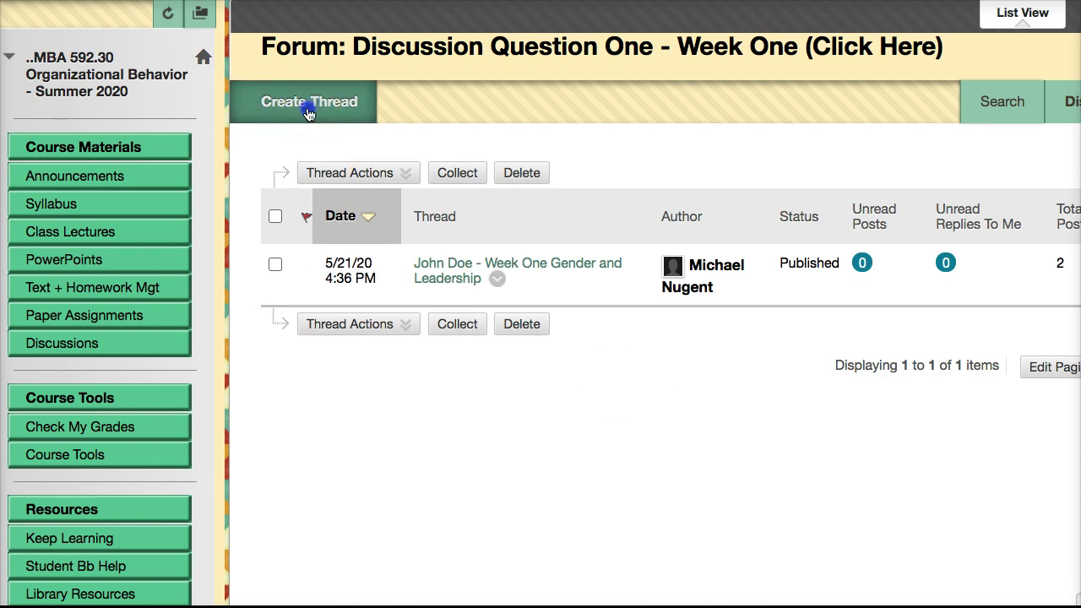
# Create a new thread with a student's name as subject, paste in the discussion questions, and submit.
pyautogui.click(310, 105)
pyautogui.click(489, 496)
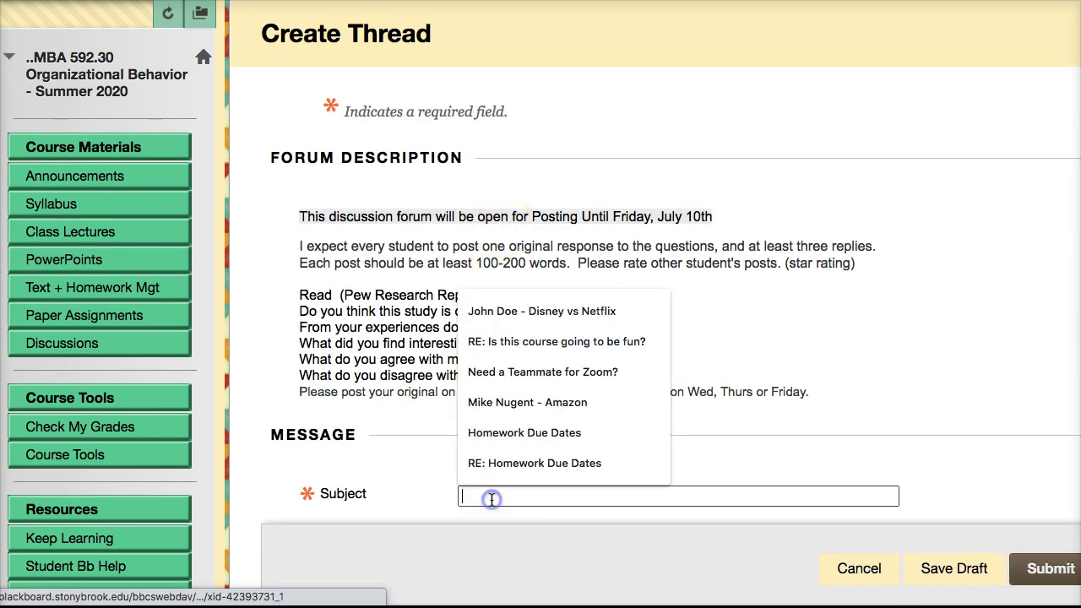
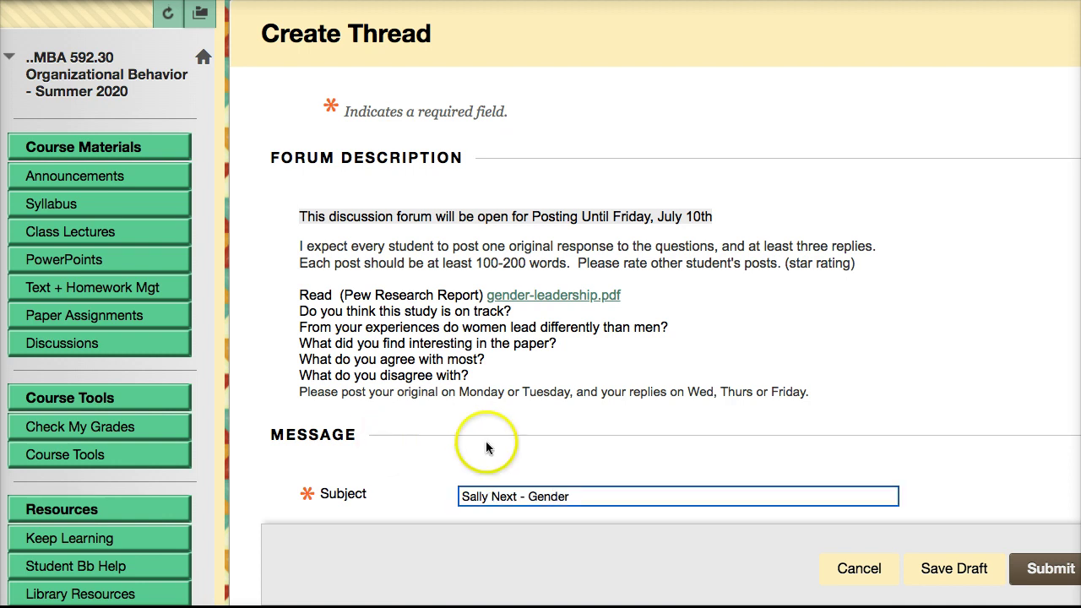
pyautogui.scroll(-5, 482, 442)
pyautogui.click(425, 417)
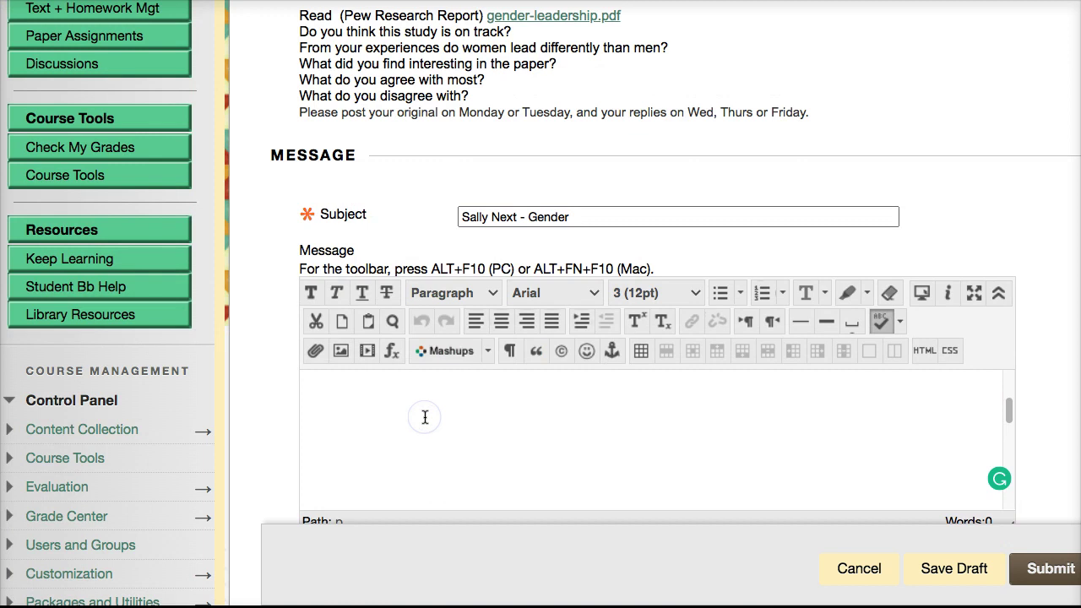
pyautogui.hotkey('ctrl', 'v')
pyautogui.click(420, 414)
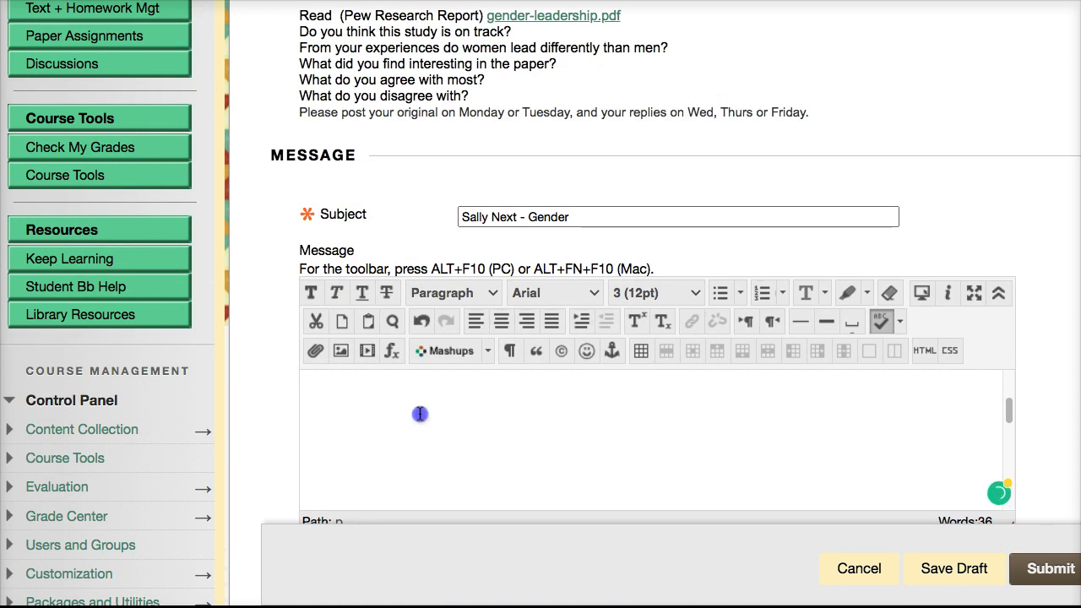
pyautogui.write('Do you think this study is on track? From your experiences do women lead differently than men? What did you find interesting in the paper? What do you agree with most? What do you disagree with?')
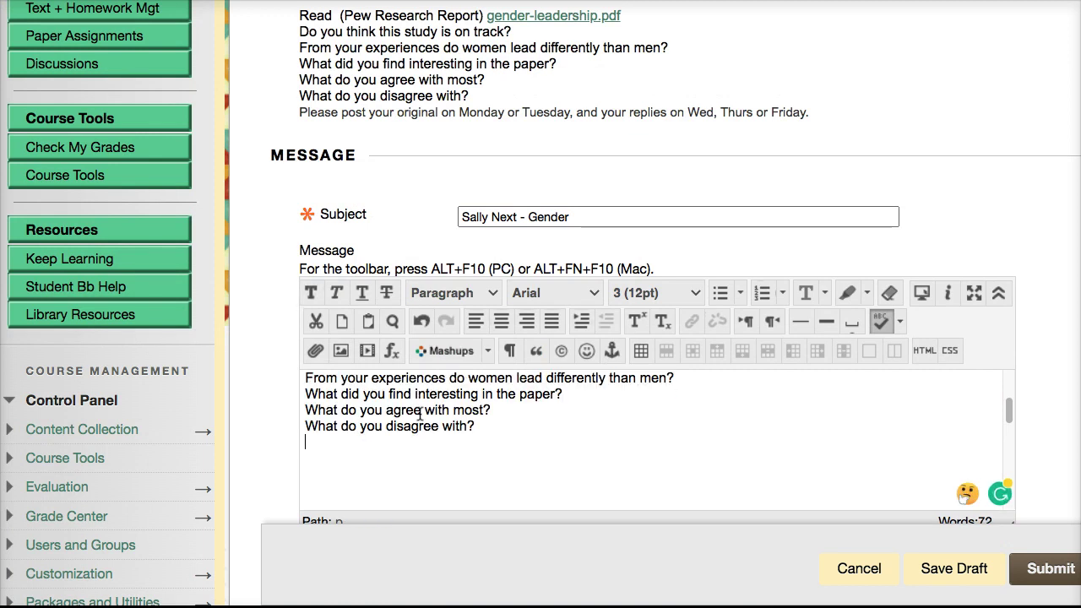
pyautogui.click(1036, 574)
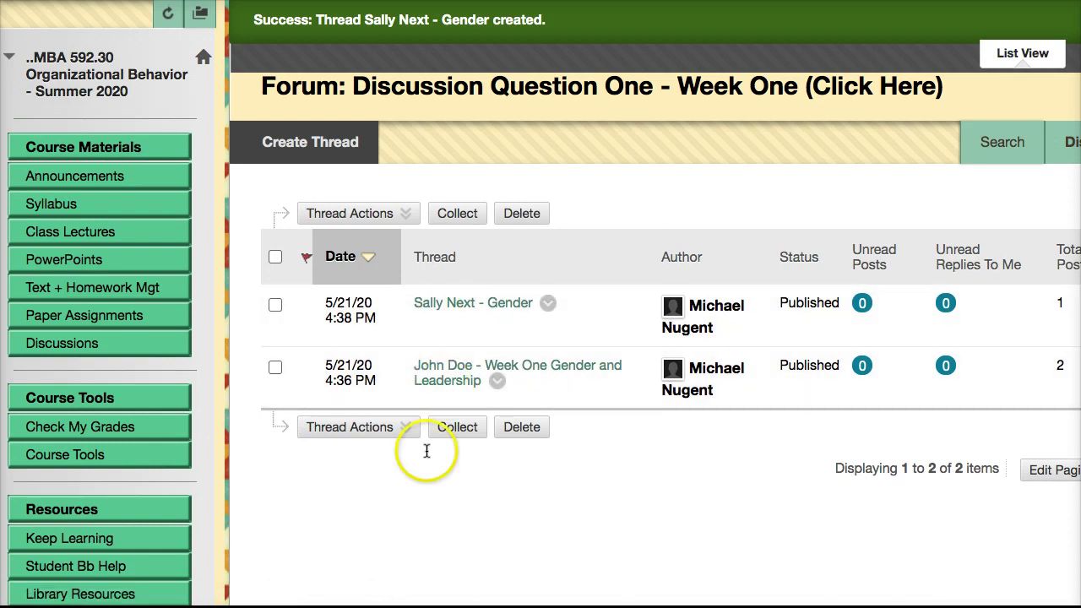
# Select both Gender threads, delete them, and return to the Discussion Board.
pyautogui.click(274, 303)
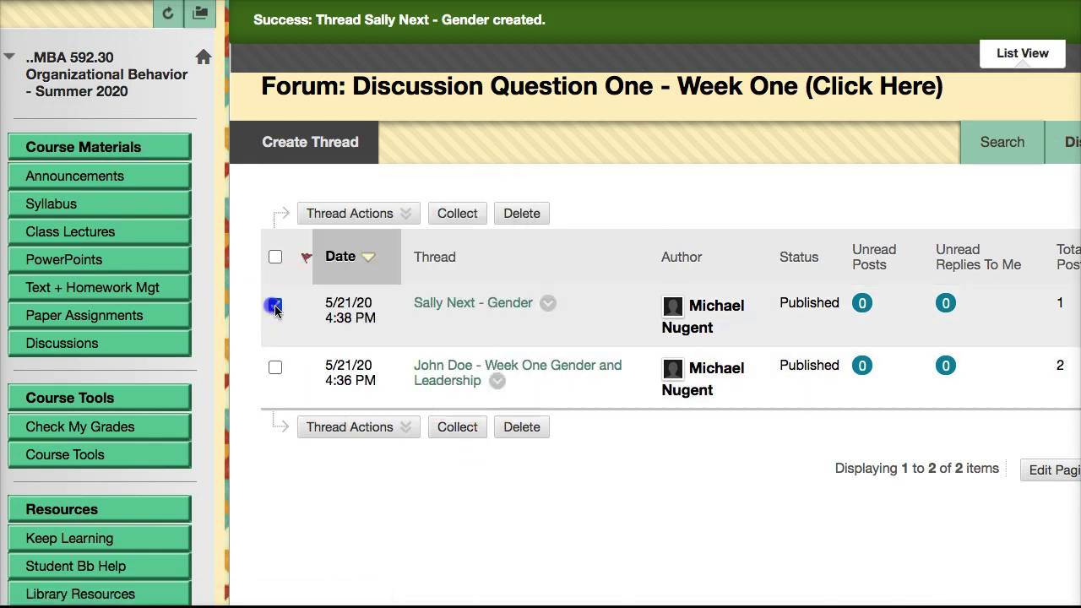
pyautogui.click(270, 368)
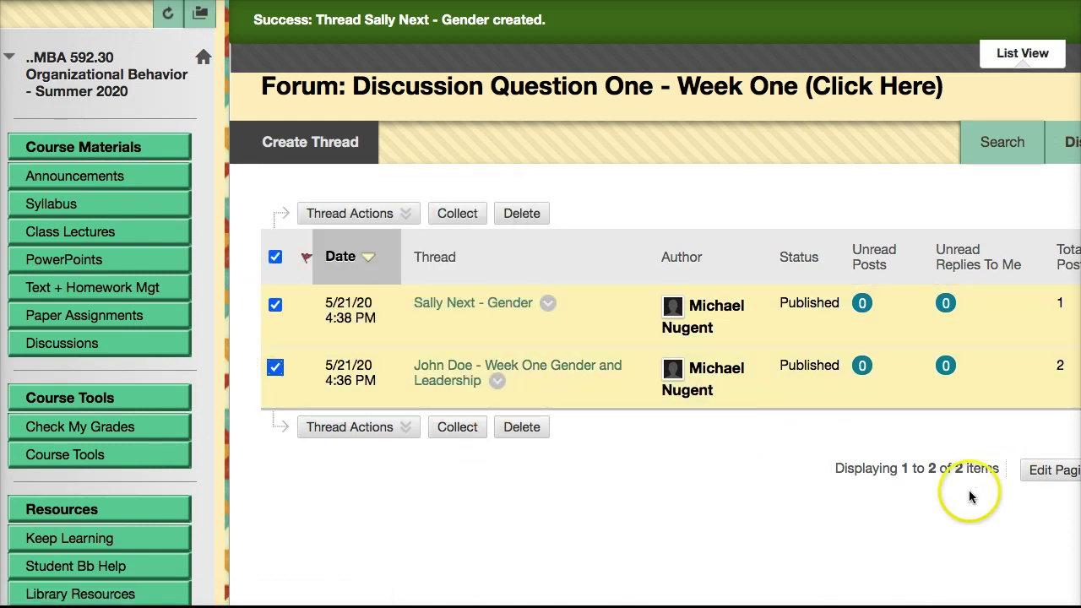
pyautogui.scroll(-2, 969, 490)
pyautogui.click(527, 125)
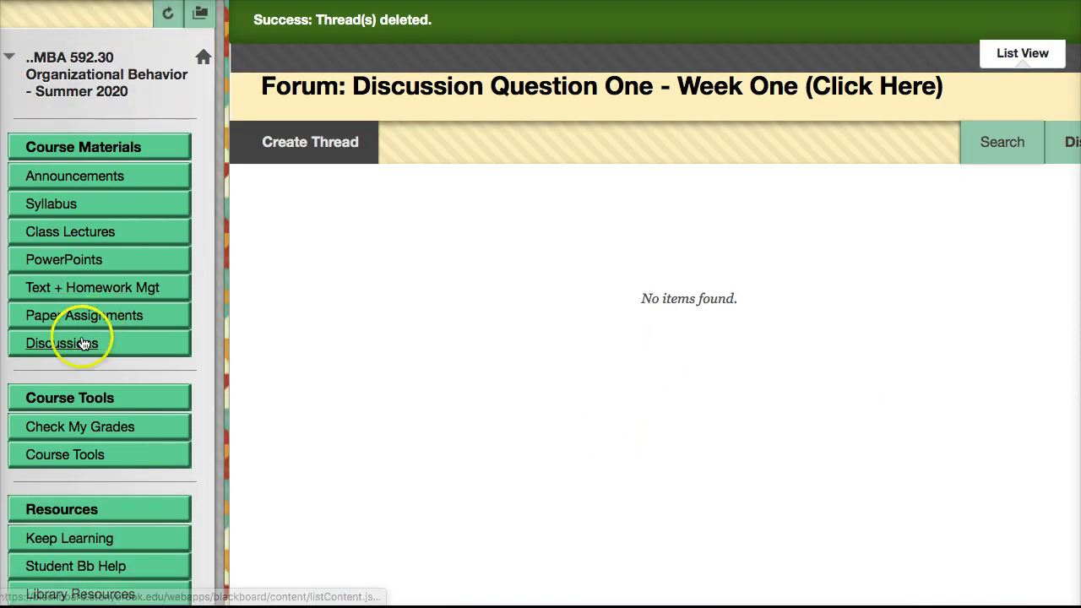
pyautogui.click(67, 343)
# Open Discussion Question One from its action menu, then return to the forum list.
pyautogui.scroll(-4, 495, 411)
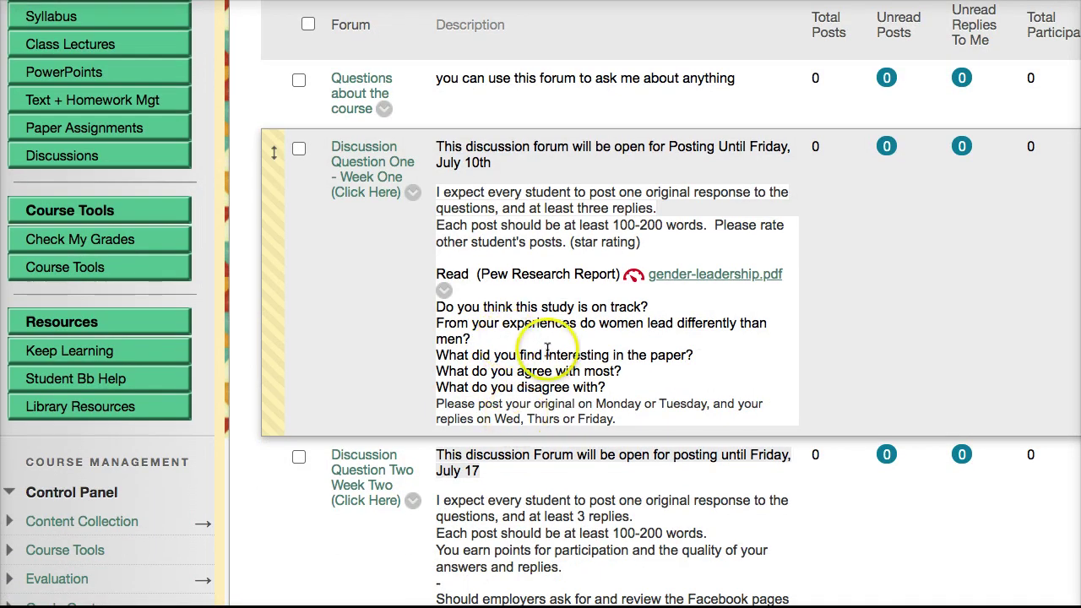
pyautogui.scroll(-5, 476, 434)
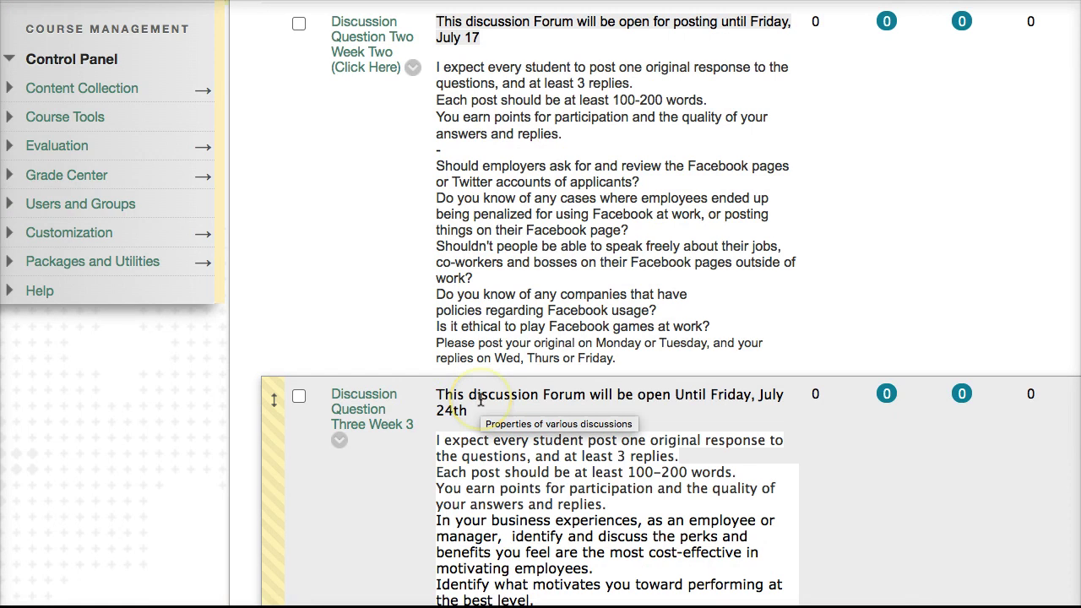
pyautogui.scroll(5, 480, 401)
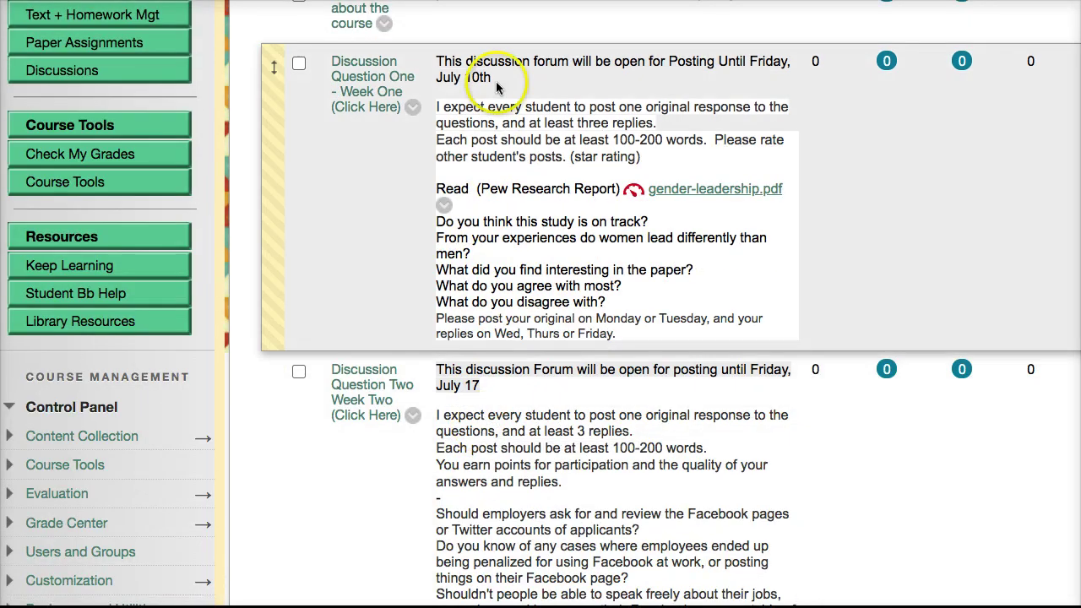
pyautogui.click(412, 107)
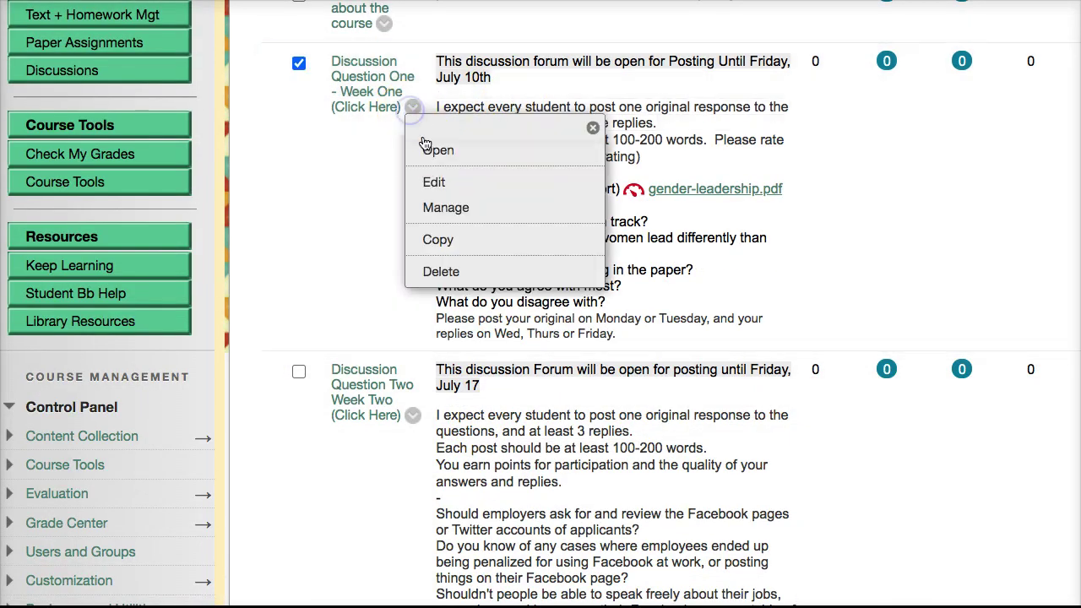
pyautogui.click(428, 150)
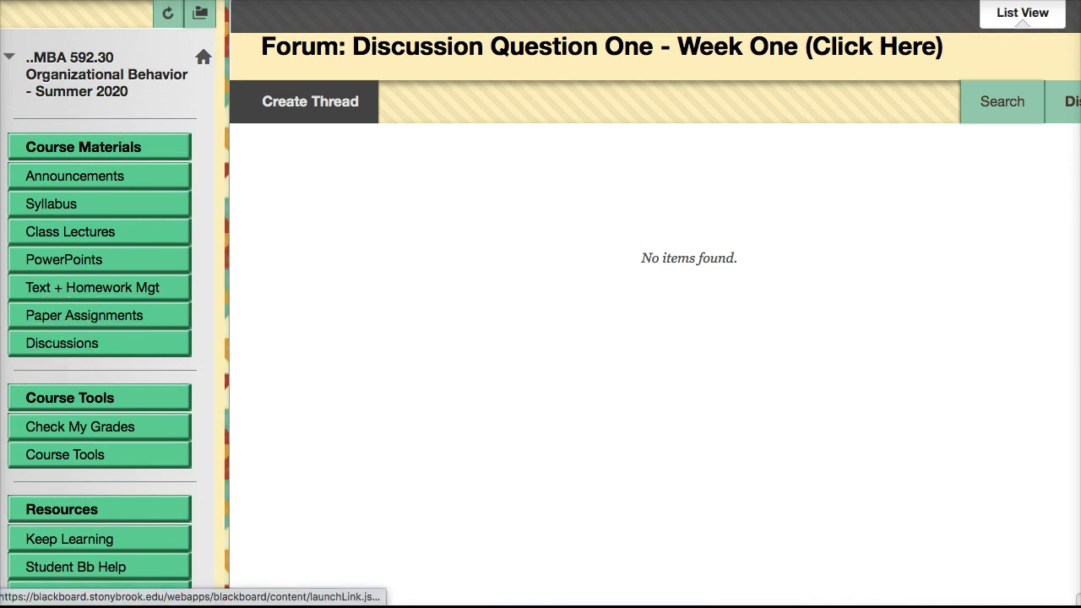
pyautogui.click(61, 343)
# Scroll through all seven discussion forums, each showing 0 posts.
pyautogui.scroll(-3, 647, 427)
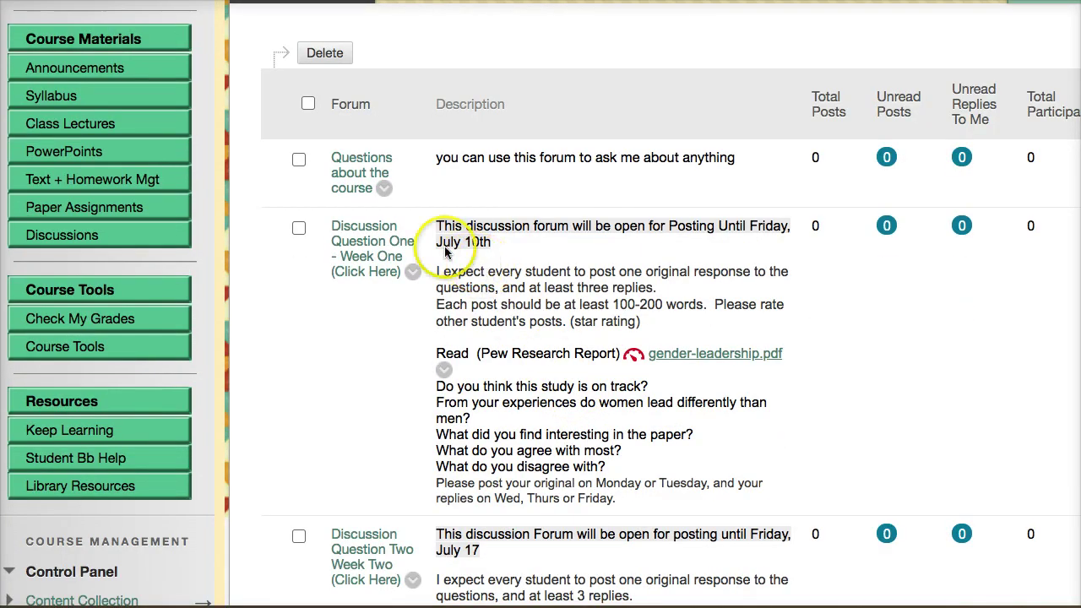
pyautogui.scroll(-4, 574, 279)
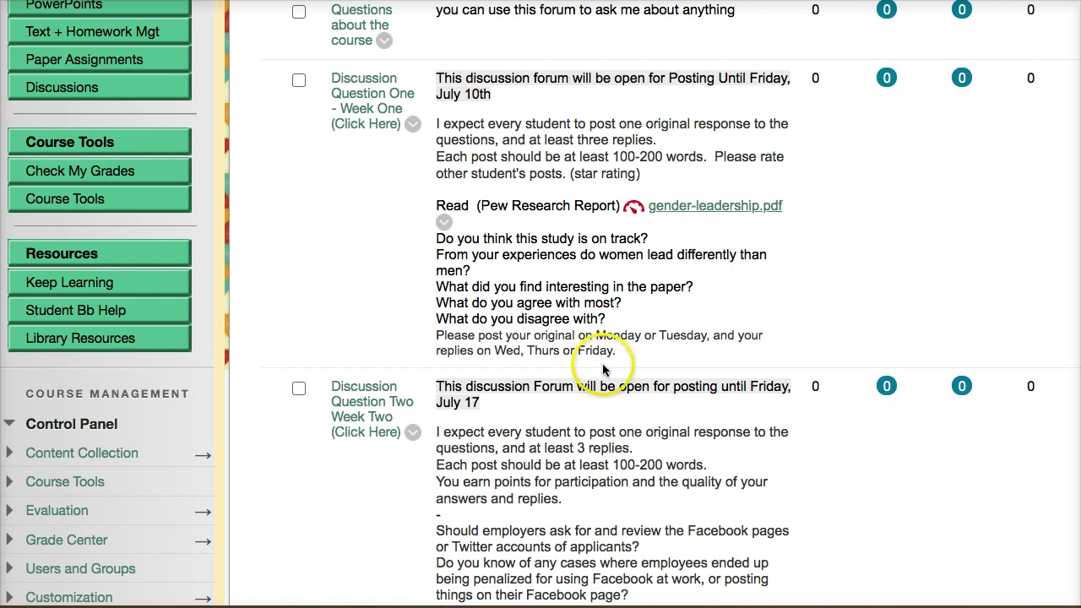
pyautogui.scroll(-3, 603, 404)
pyautogui.scroll(-9, 598, 412)
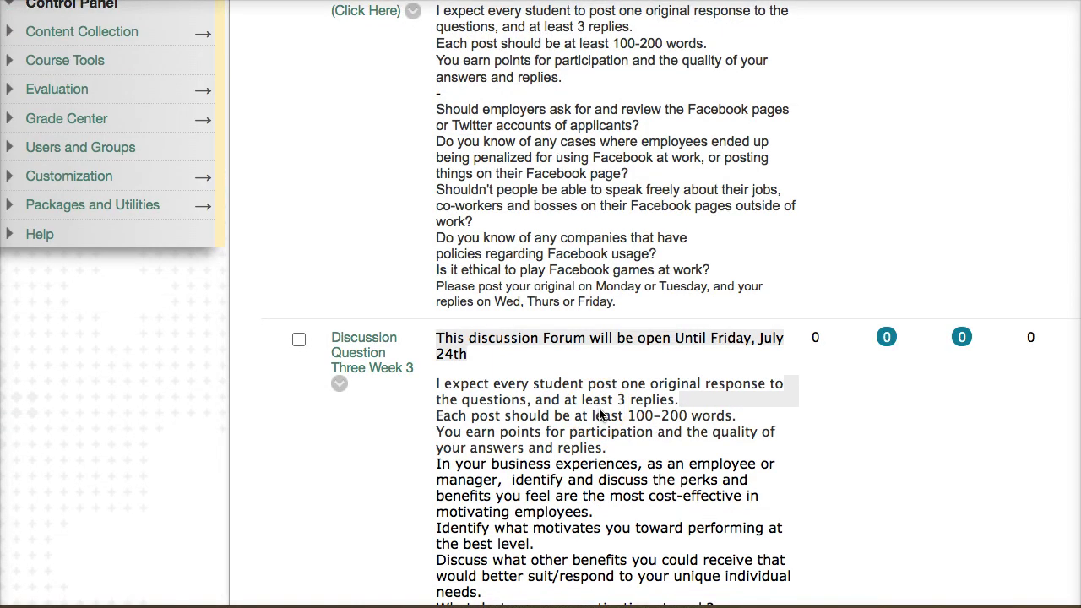
pyautogui.scroll(-3, 601, 417)
pyautogui.click(601, 417)
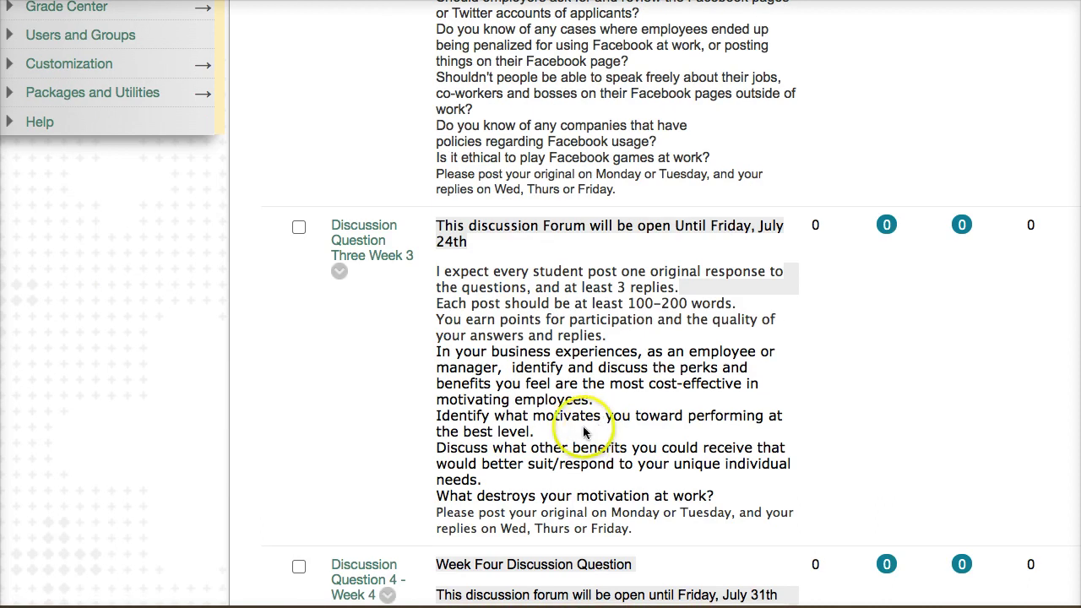
pyautogui.scroll(-9, 591, 426)
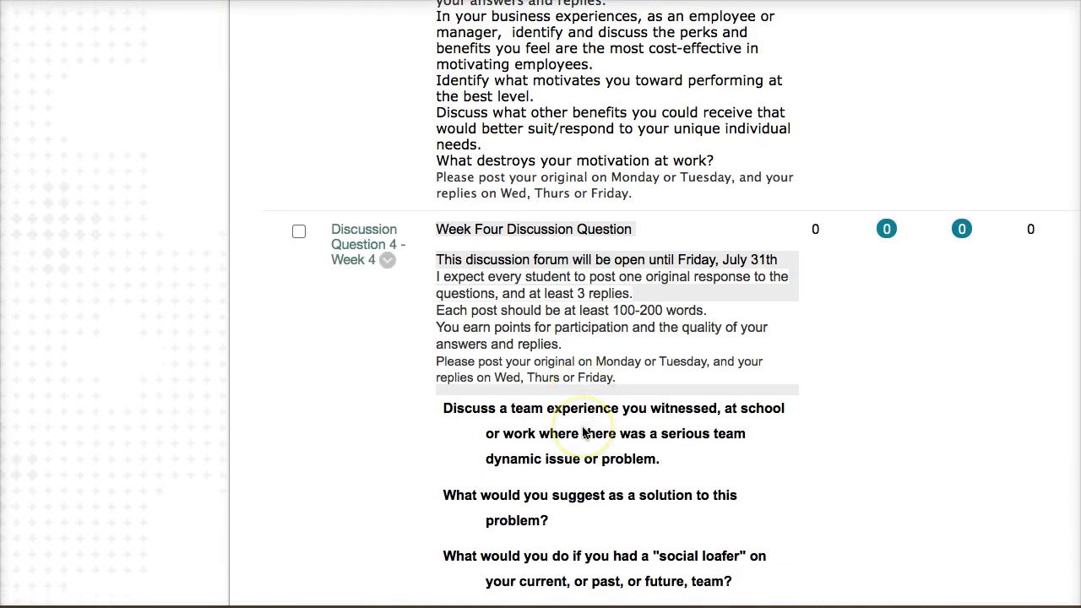
pyautogui.scroll(-3, 583, 432)
pyautogui.scroll(-7, 582, 432)
pyautogui.scroll(-8, 583, 433)
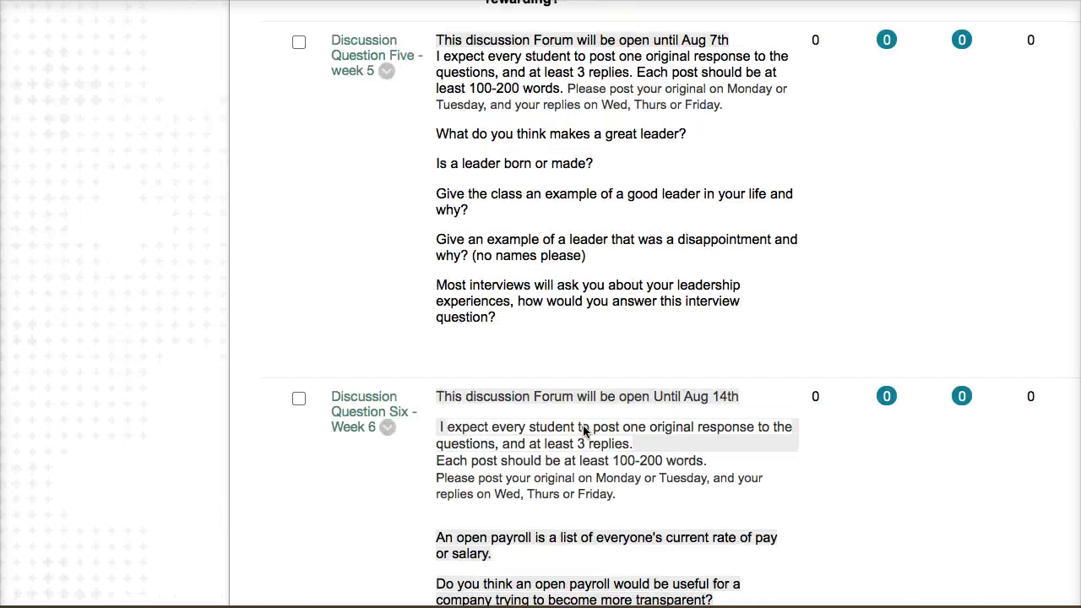
pyautogui.scroll(-4, 582, 429)
pyautogui.click(580, 425)
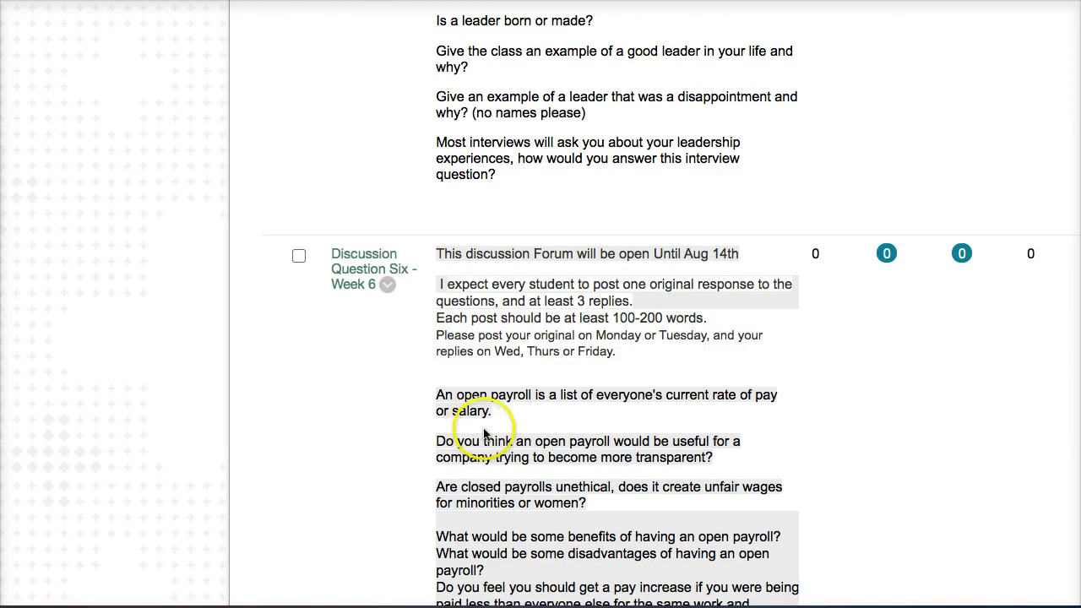
pyautogui.scroll(-3, 484, 433)
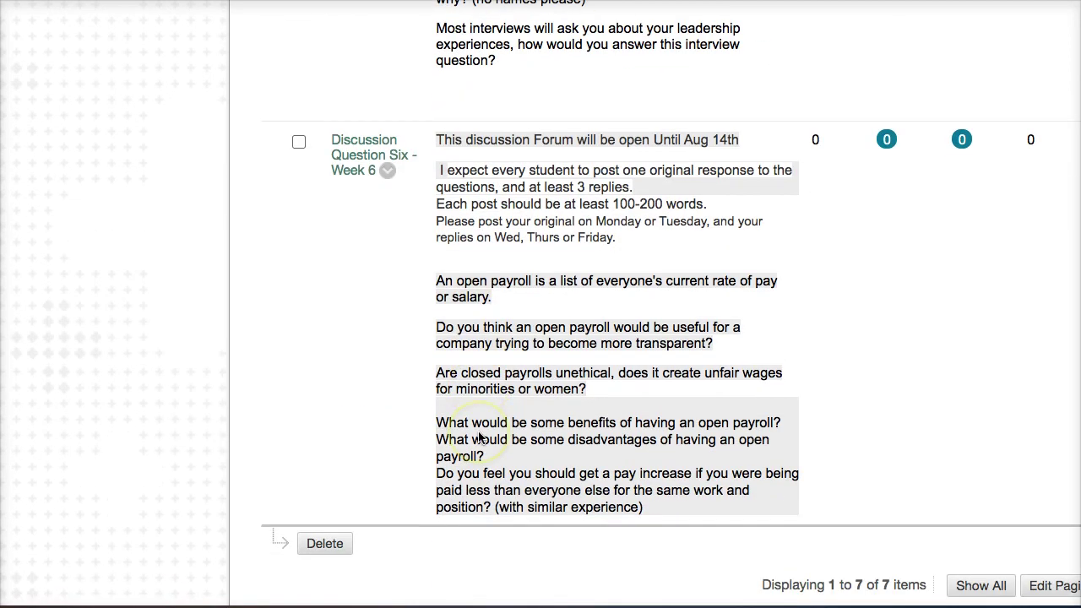
pyautogui.scroll(3, 478, 437)
pyautogui.scroll(15, 481, 435)
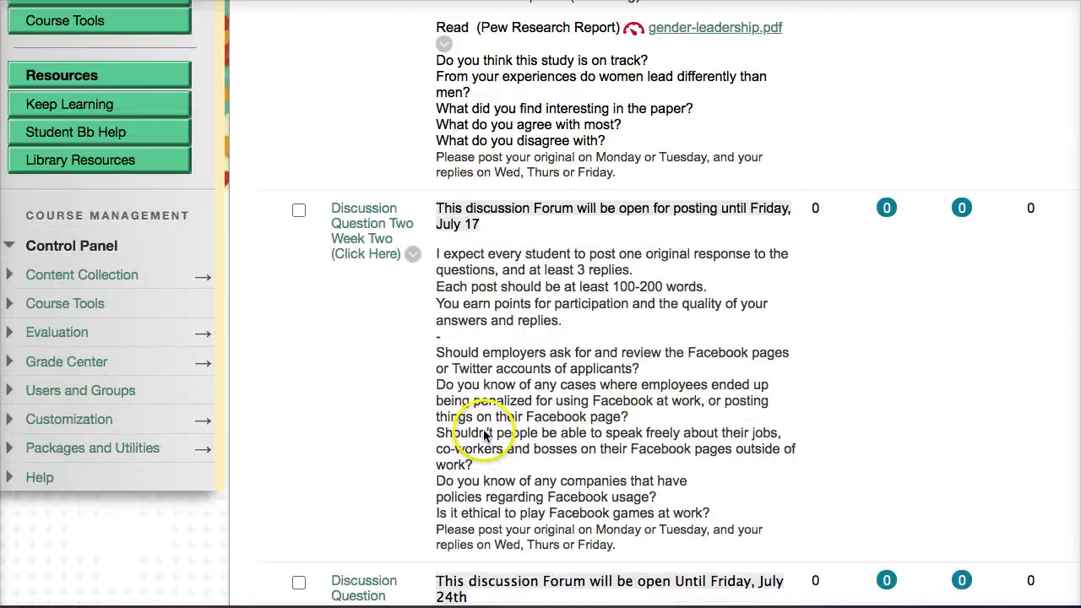
pyautogui.scroll(10, 486, 435)
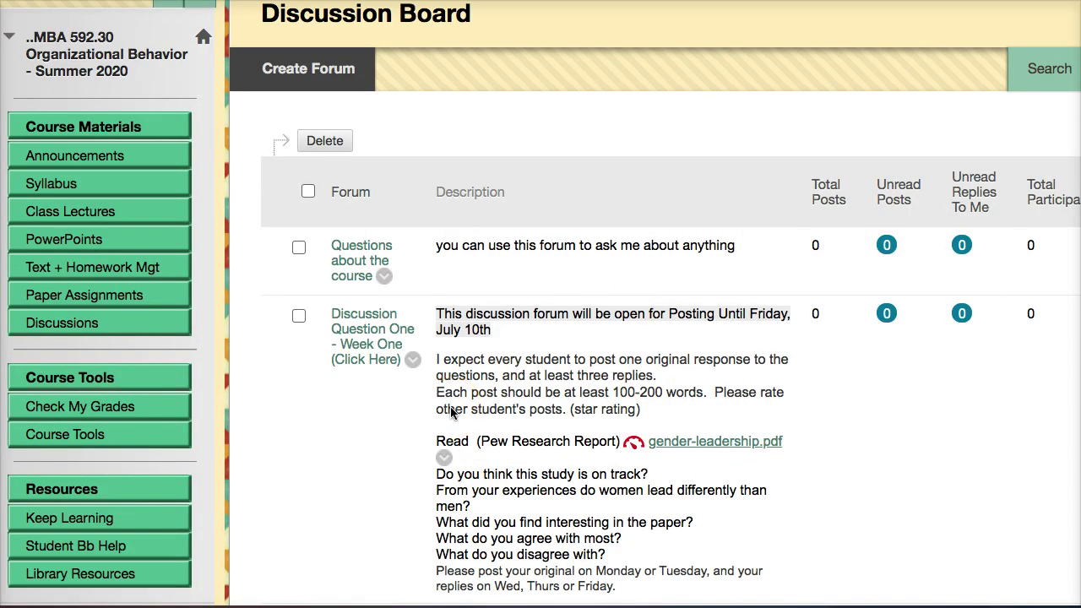
# Open Announcements and scroll through the Getting Started - Weekly Assignments post and back up.
pyautogui.click(64, 156)
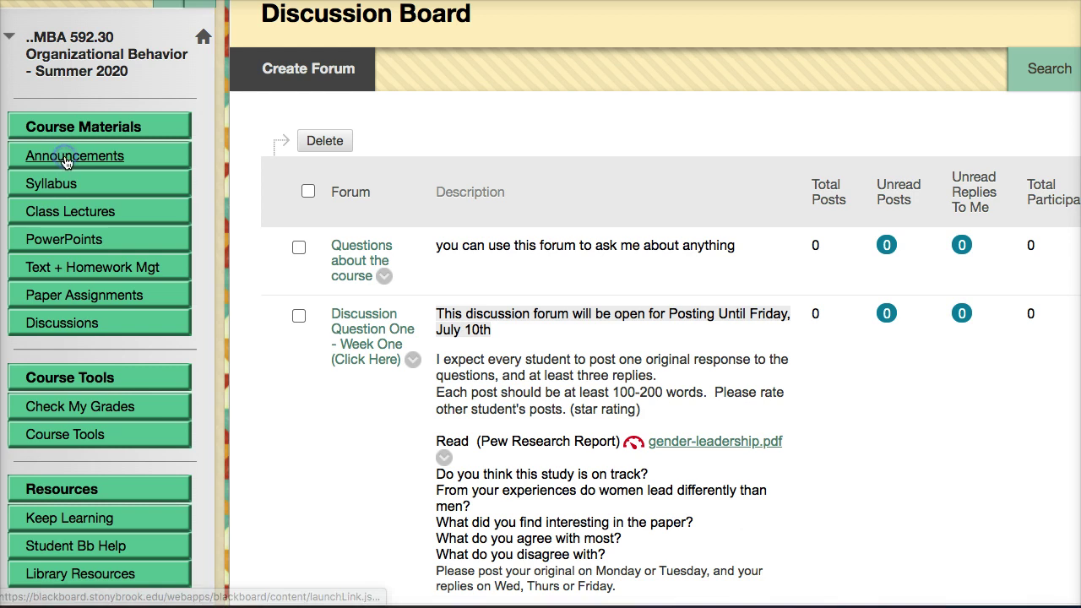
pyautogui.scroll(-10, 434, 430)
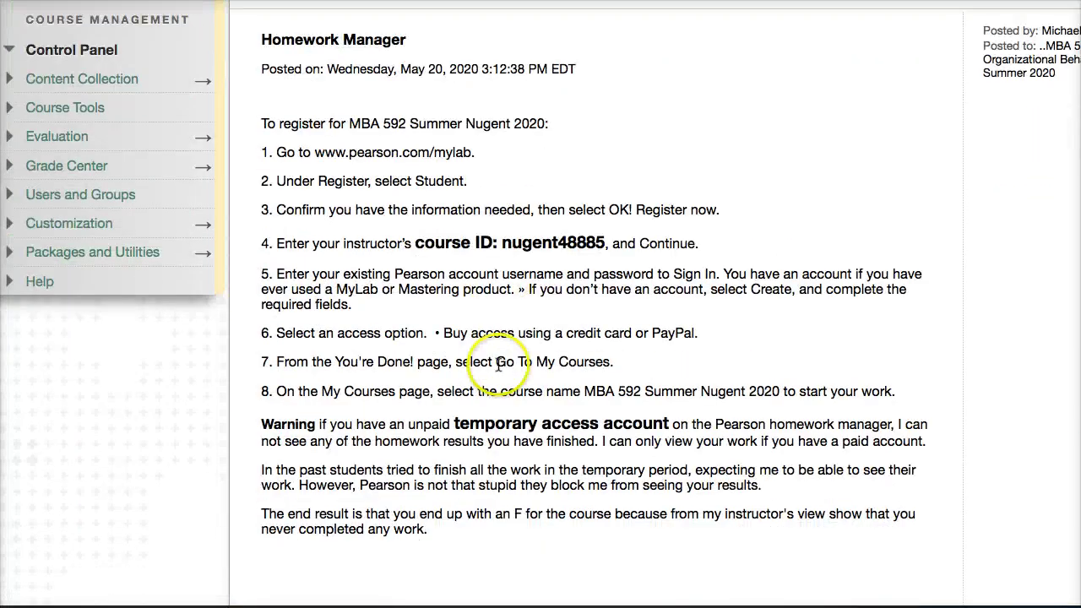
pyautogui.scroll(-10, 493, 372)
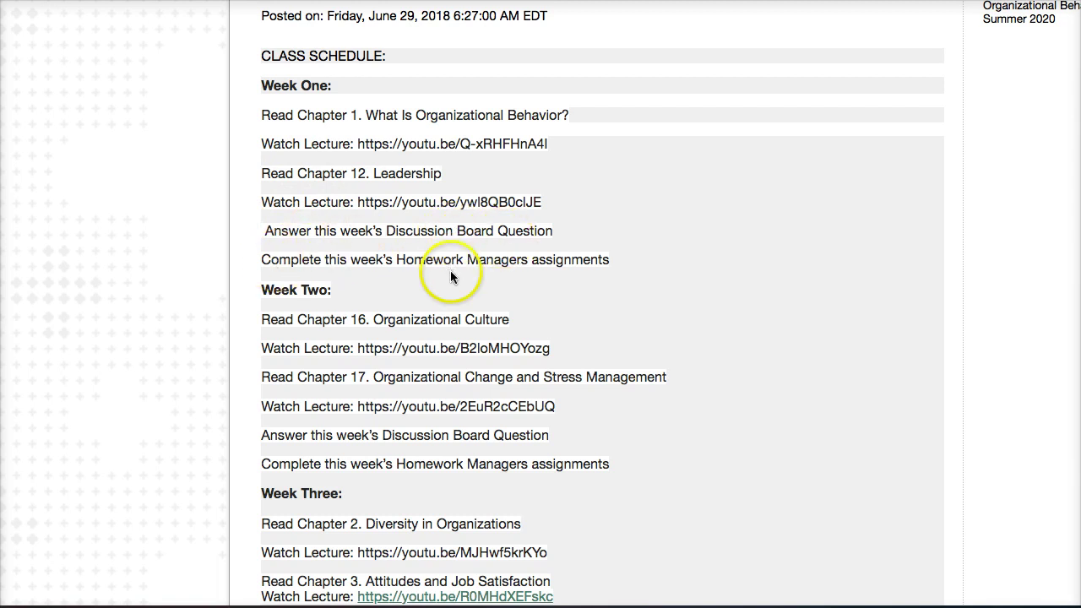
pyautogui.scroll(-3, 451, 456)
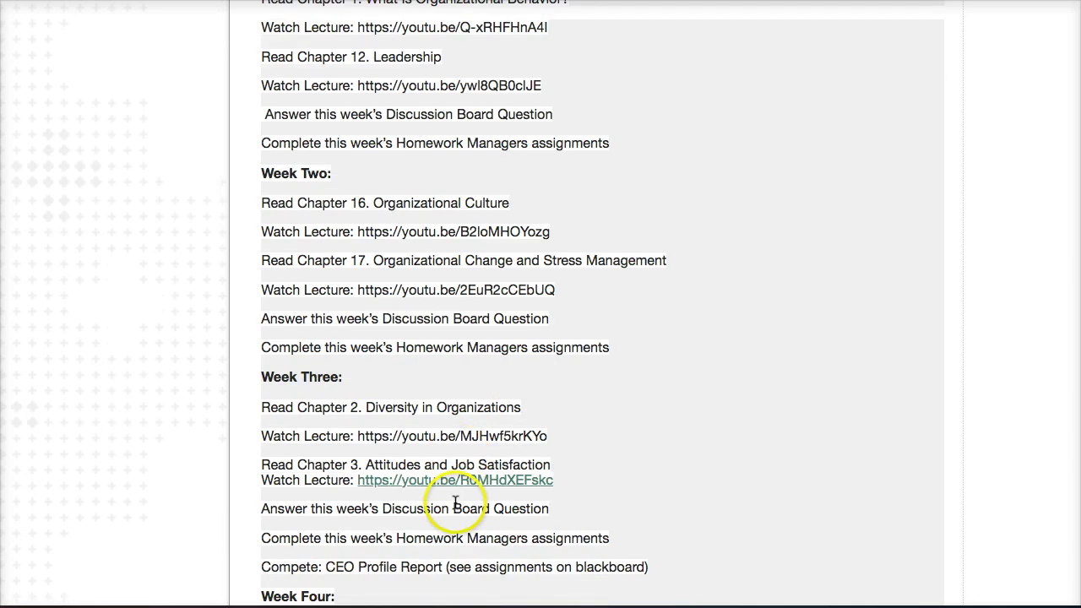
pyautogui.scroll(15, 456, 502)
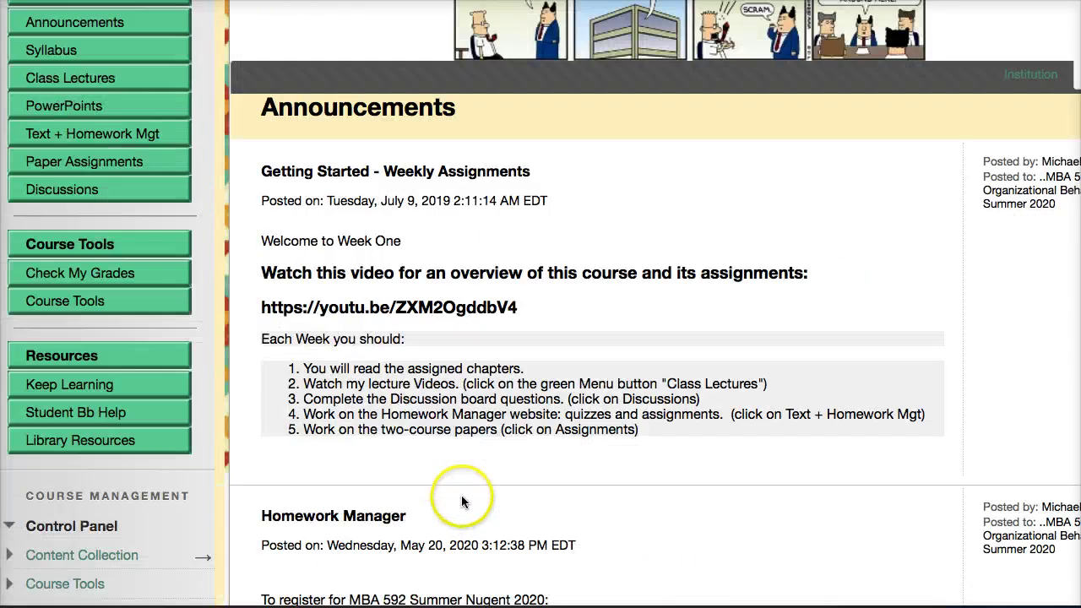
pyautogui.scroll(3, 461, 502)
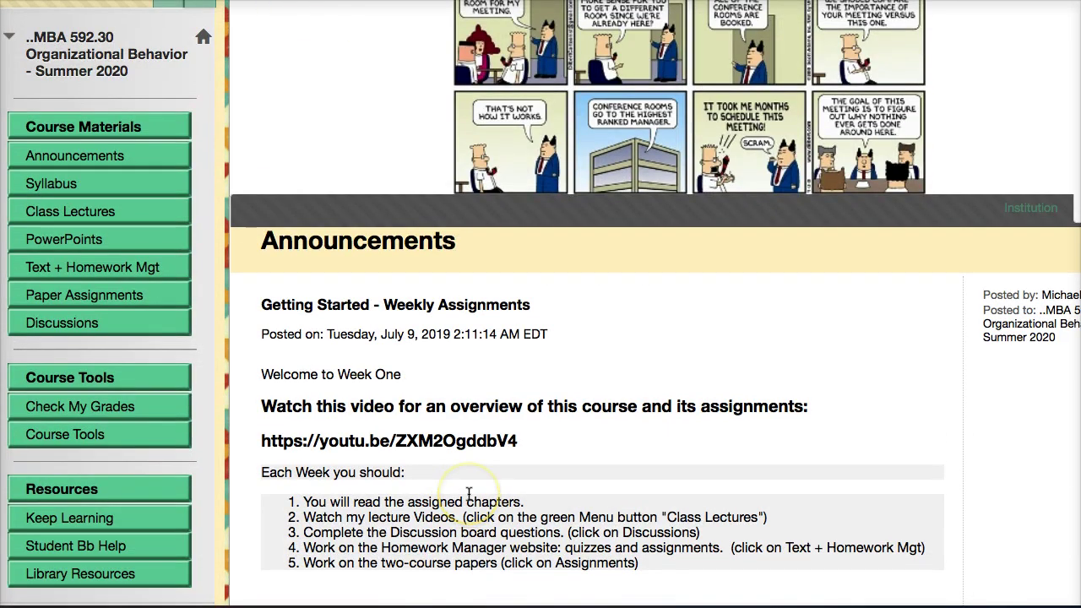